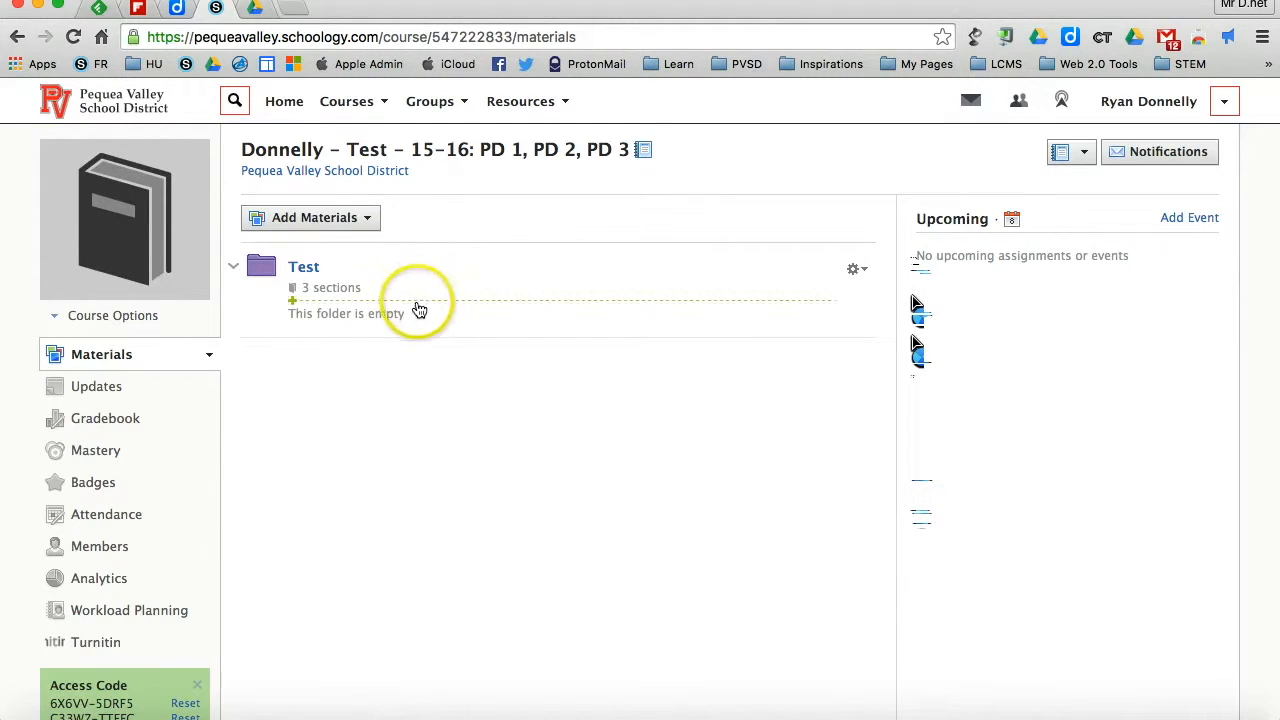
click(418, 310)
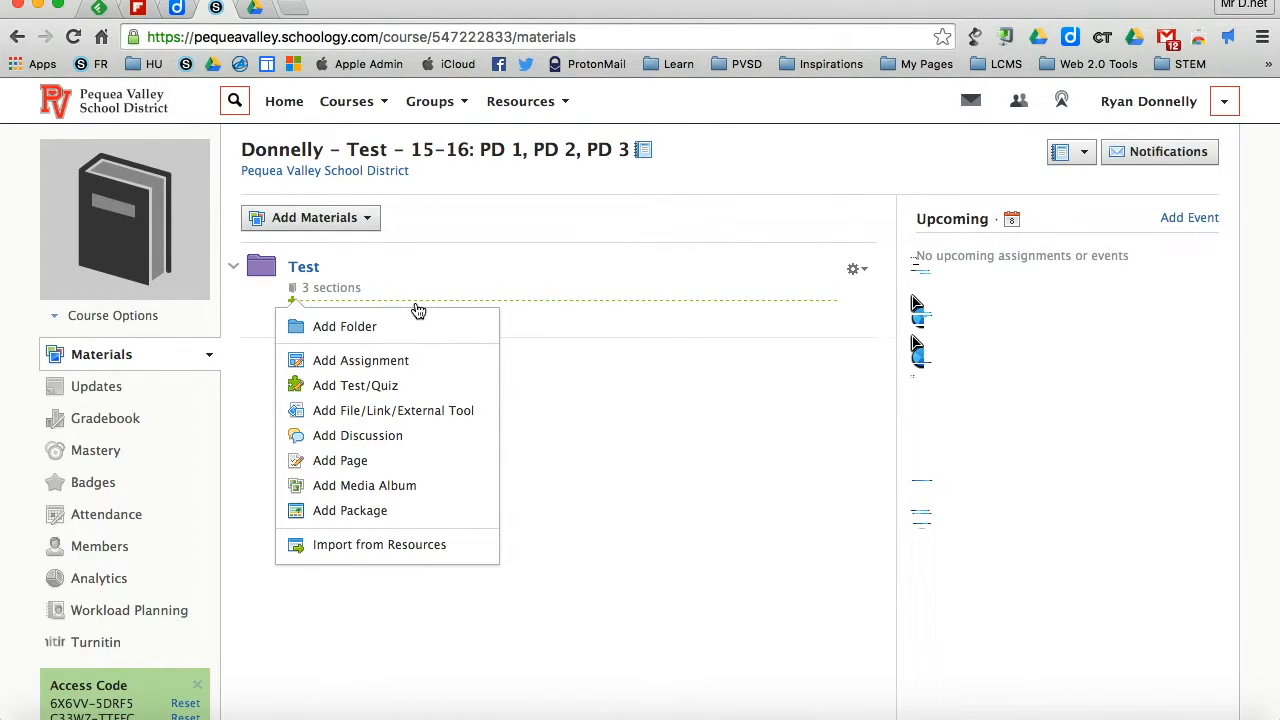
click(540, 368)
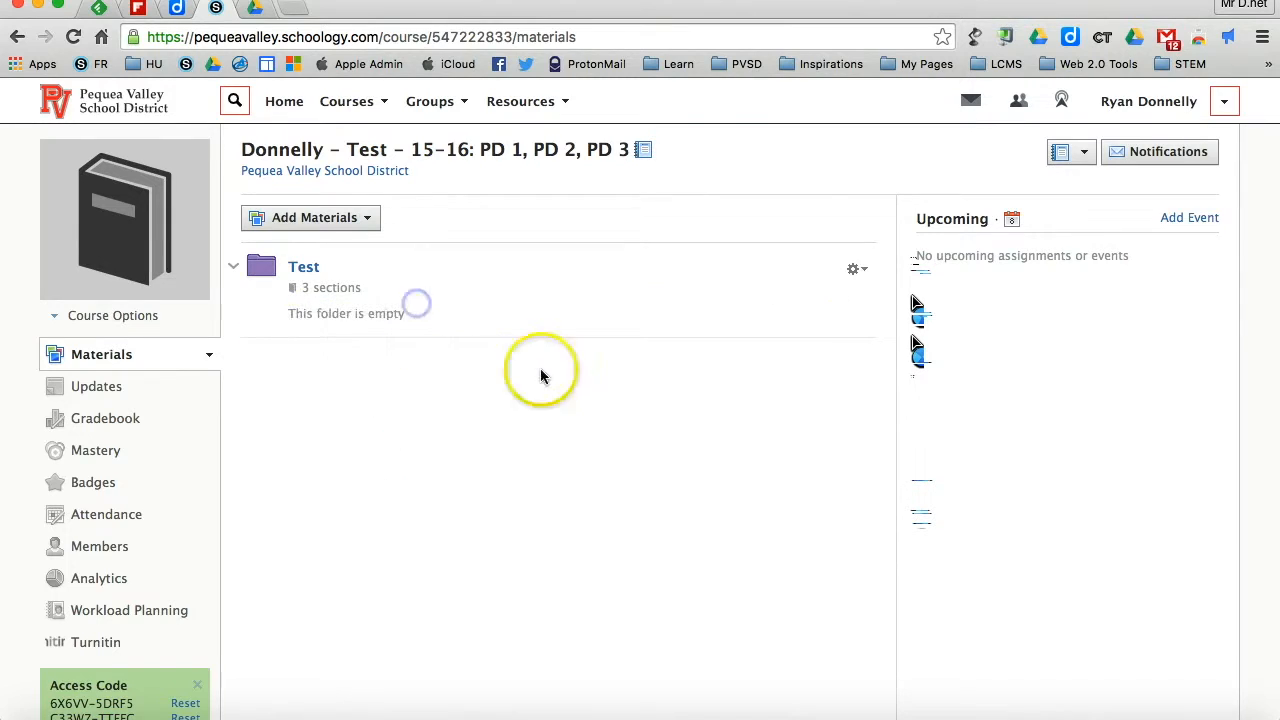
click(525, 266)
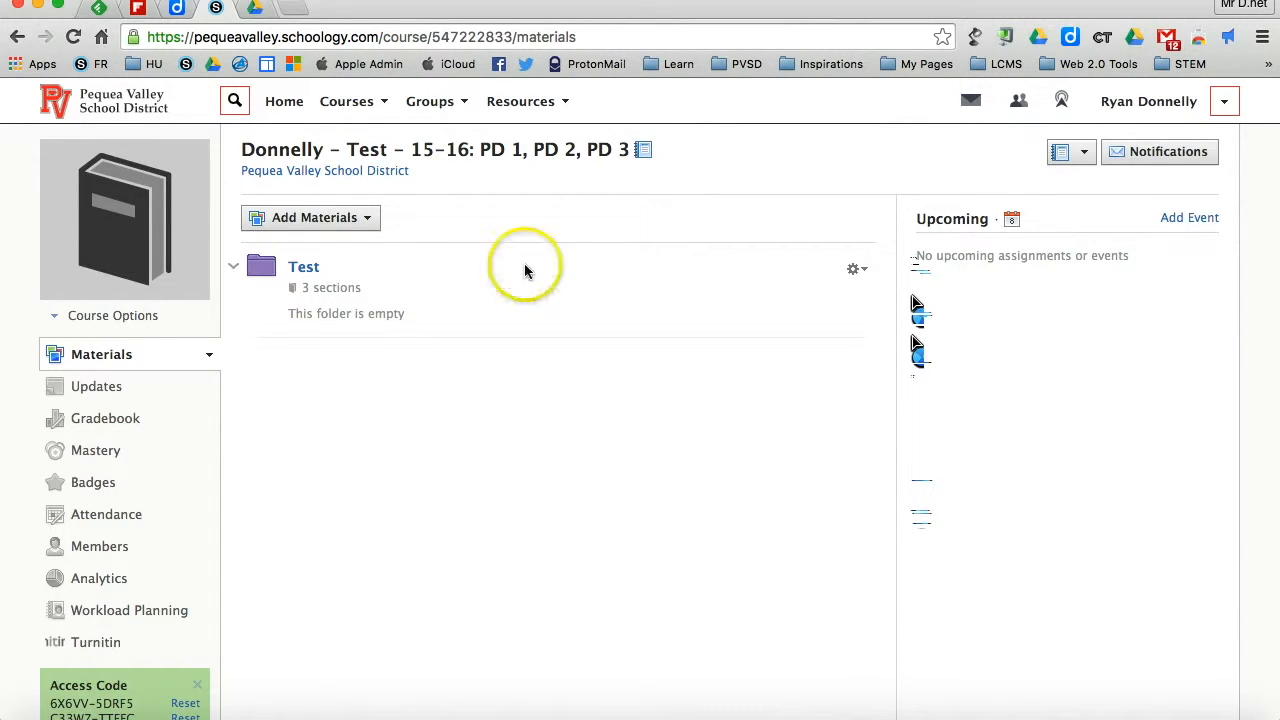
click(521, 245)
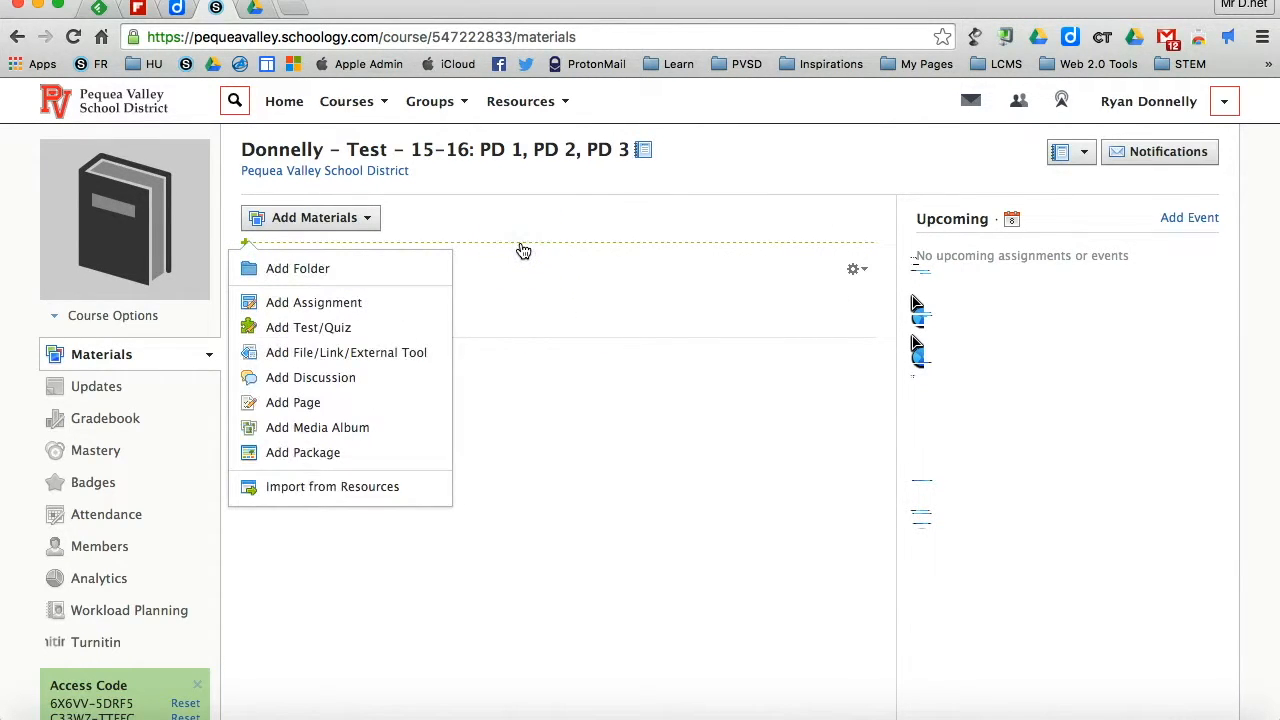
click(554, 430)
click(391, 300)
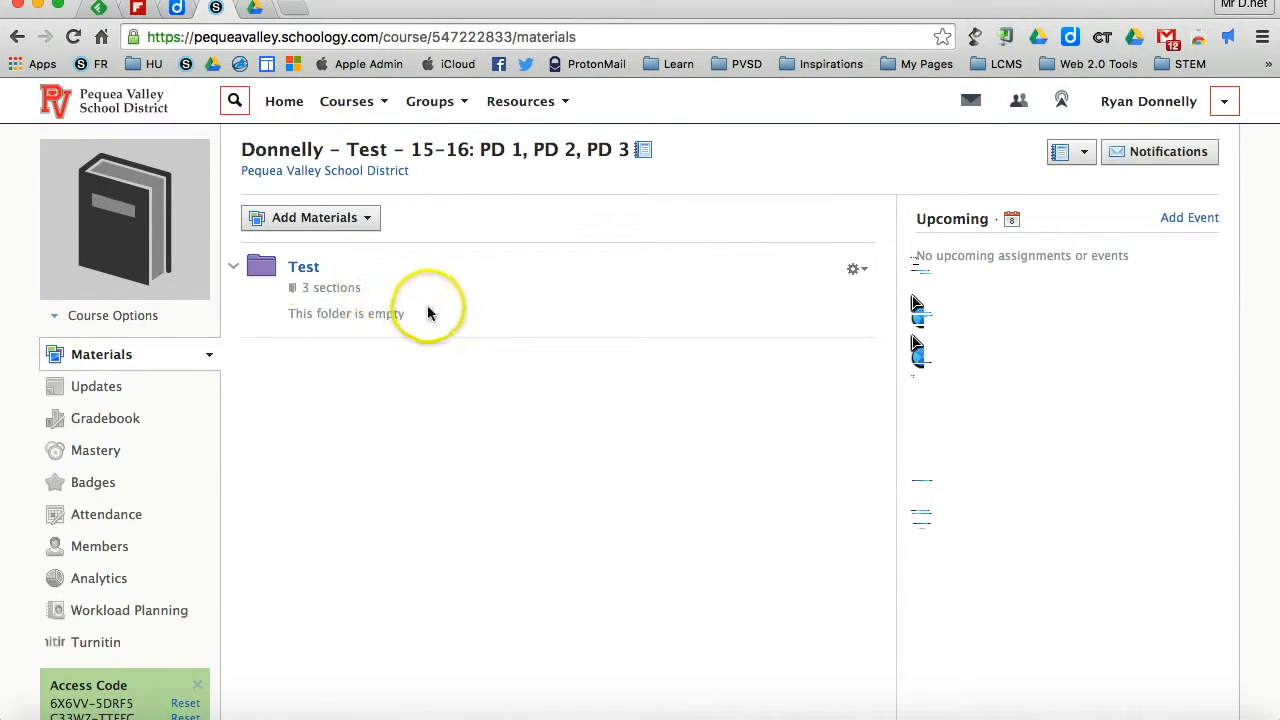
Step: Start a new assignment inside the Test folder and name it Test
click(438, 305)
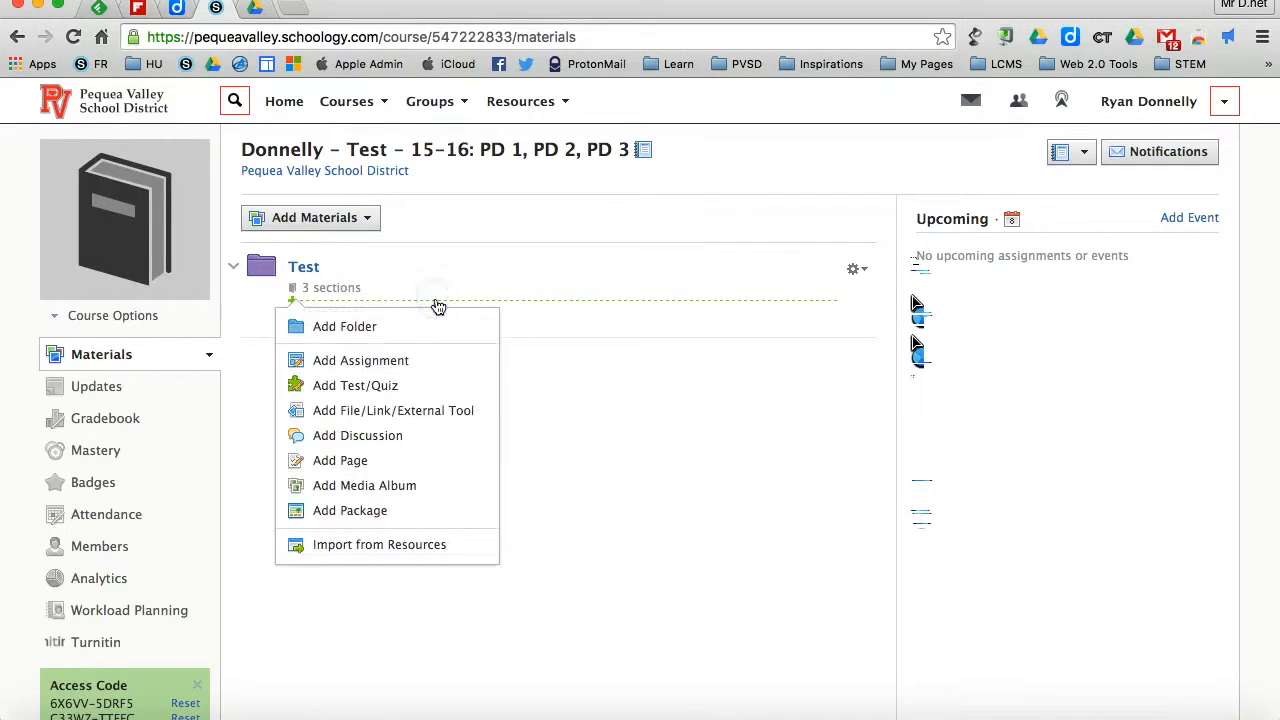
click(411, 364)
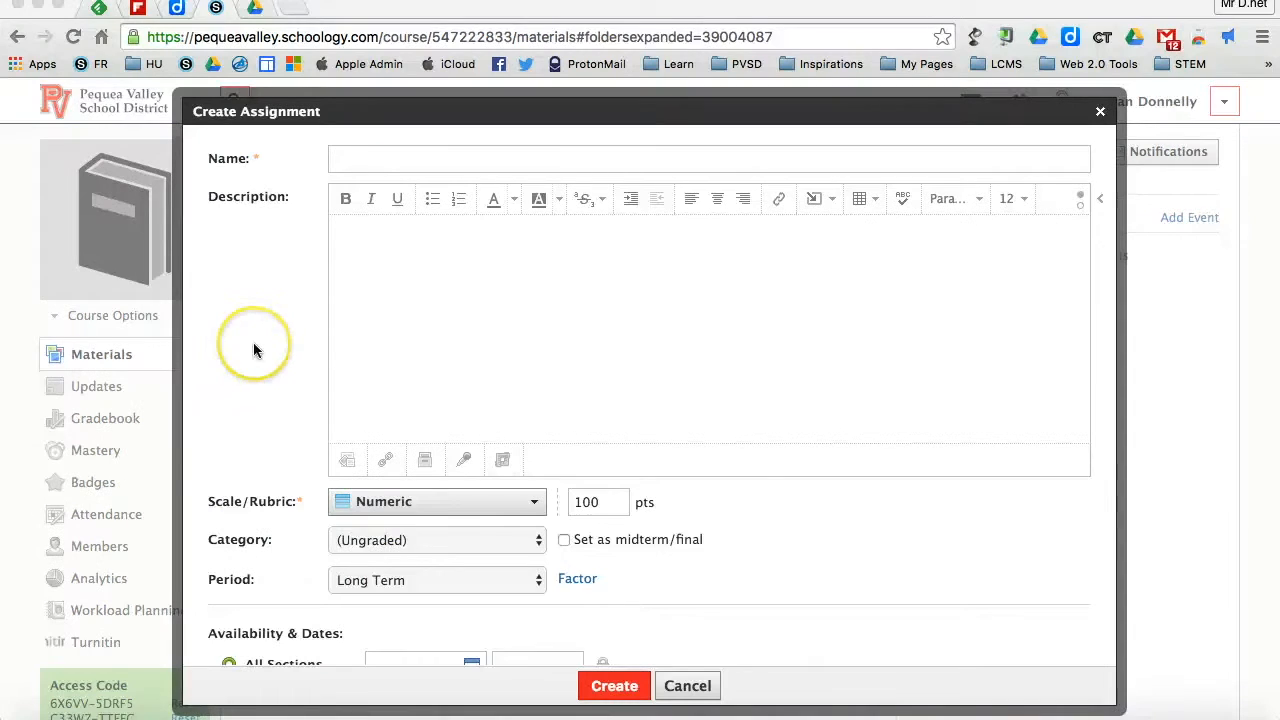
click(379, 160)
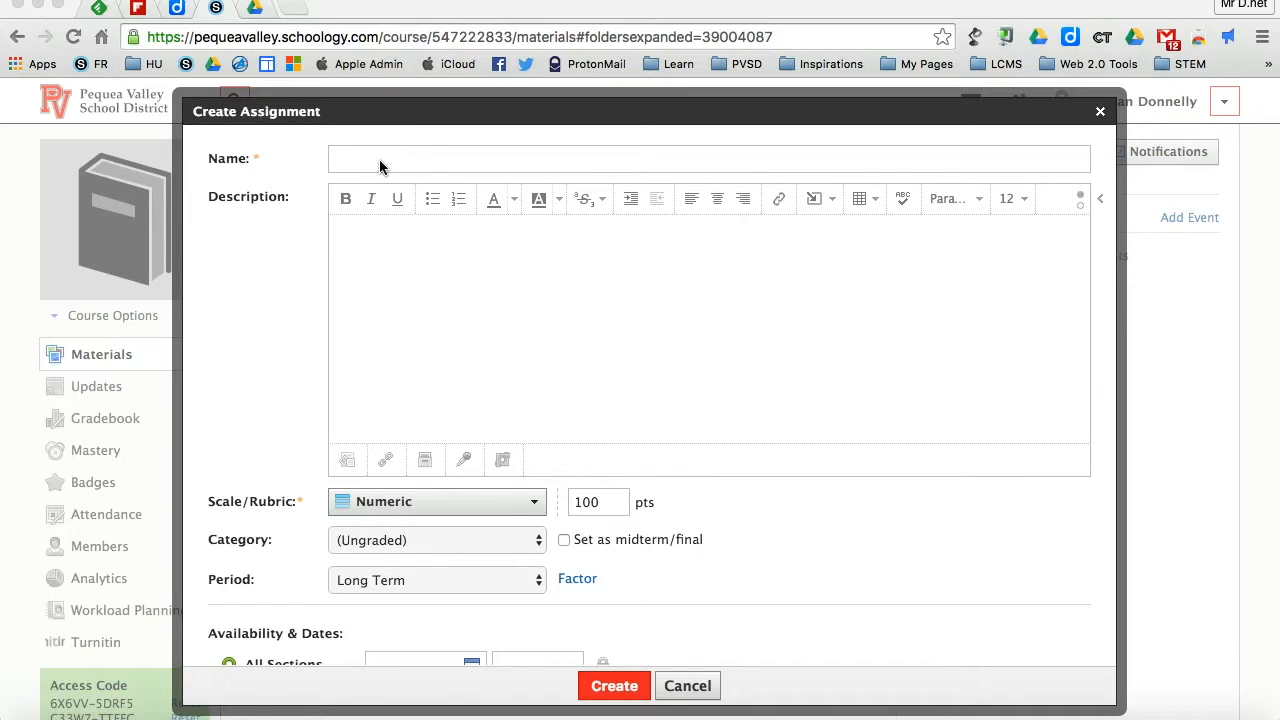
click(379, 159)
text(Test)
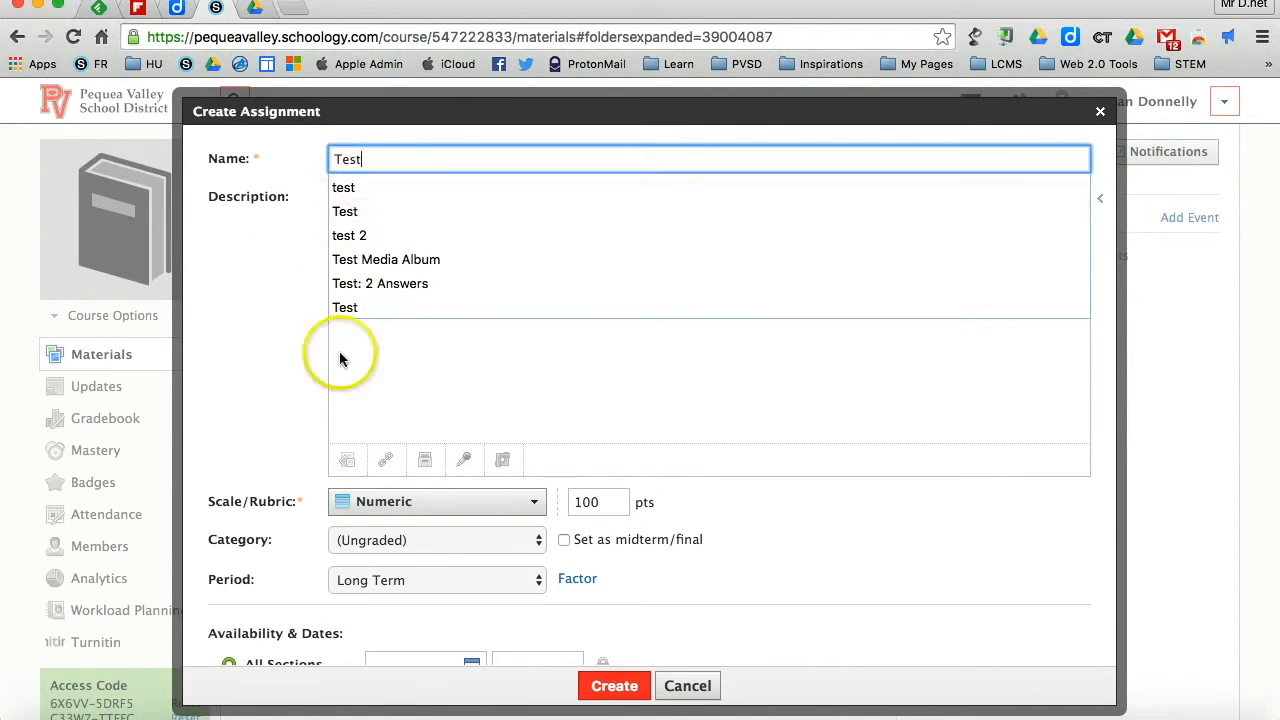
Step: Enter "Directions" in the assignment description and turn that word into a web link
click(402, 370)
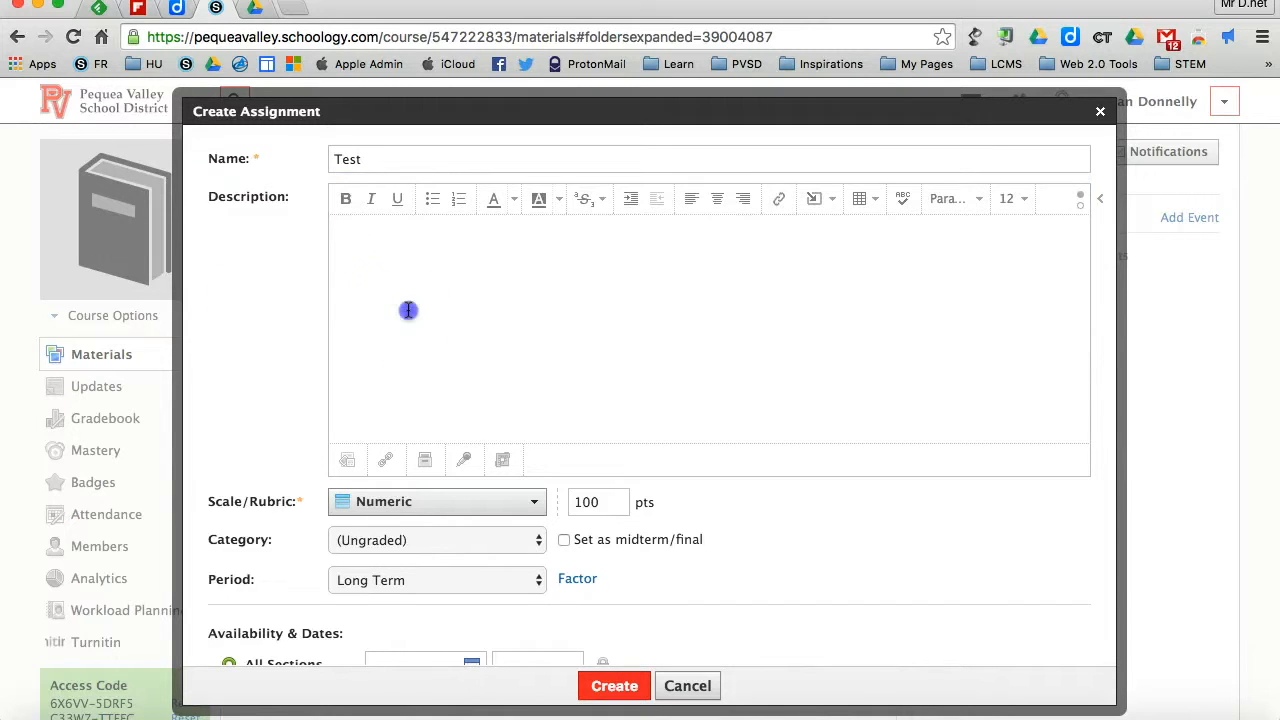
text(Directions)
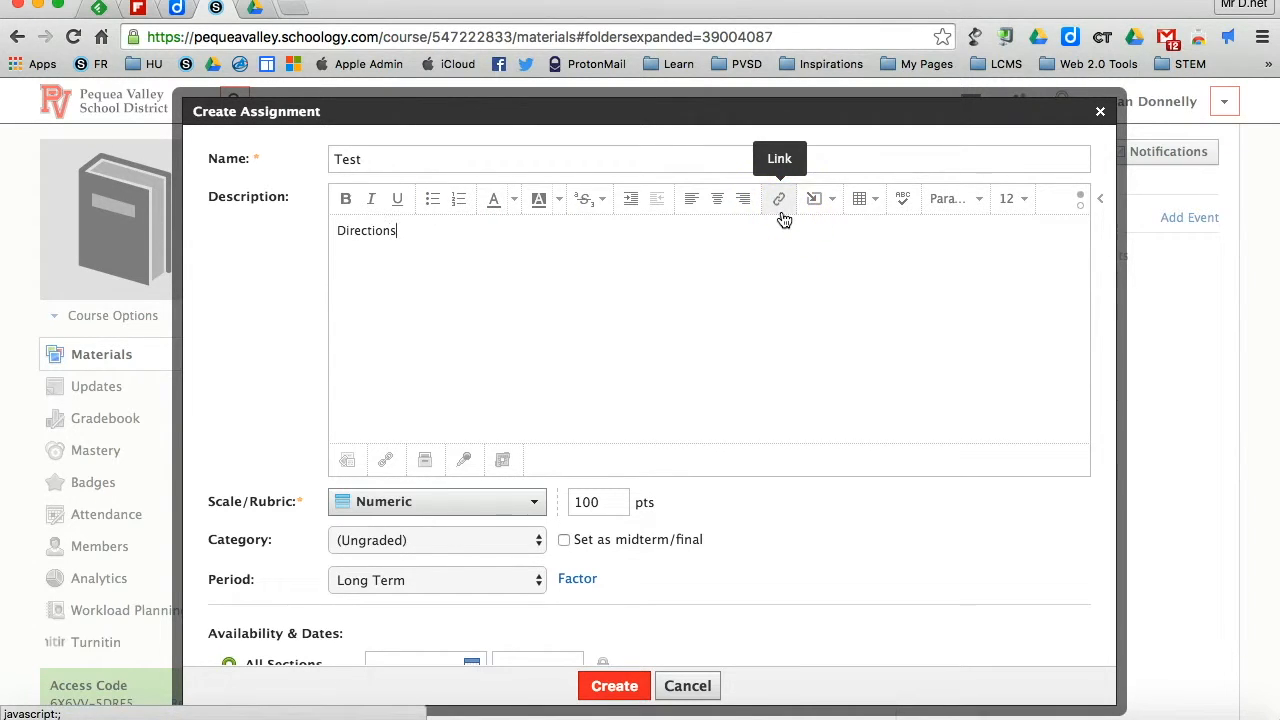
double_click(357, 230)
click(776, 205)
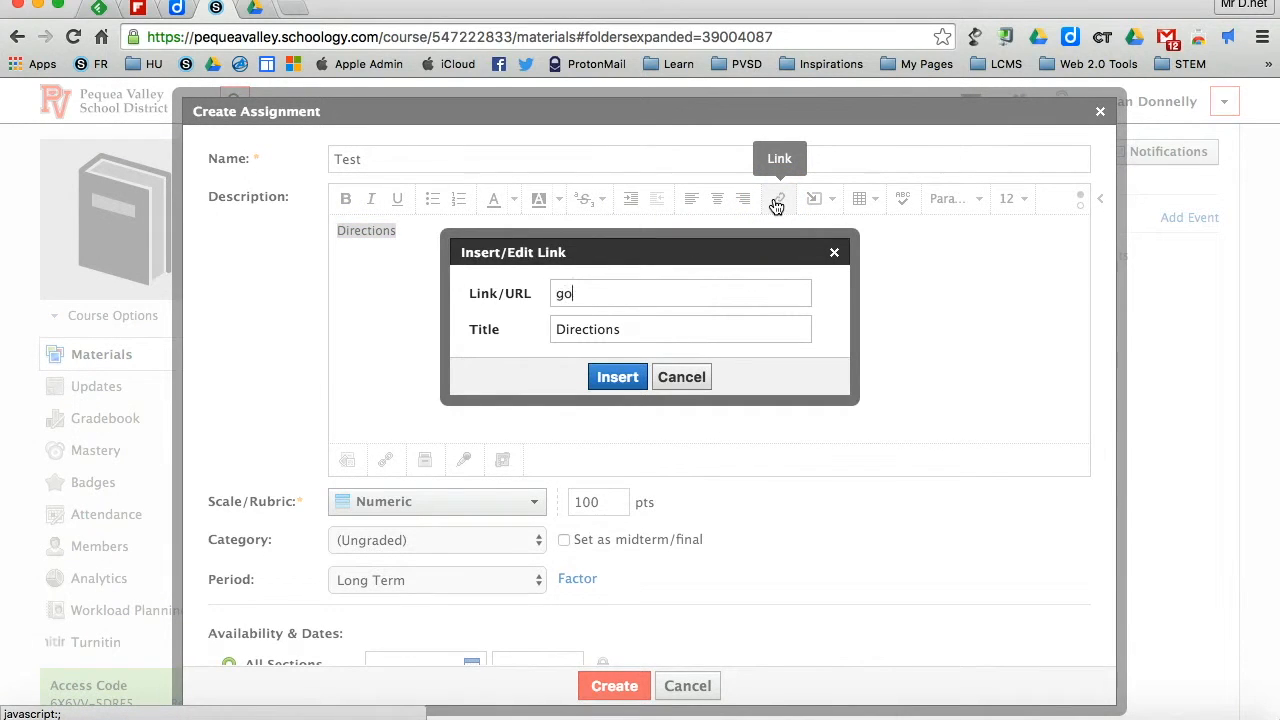
click(630, 377)
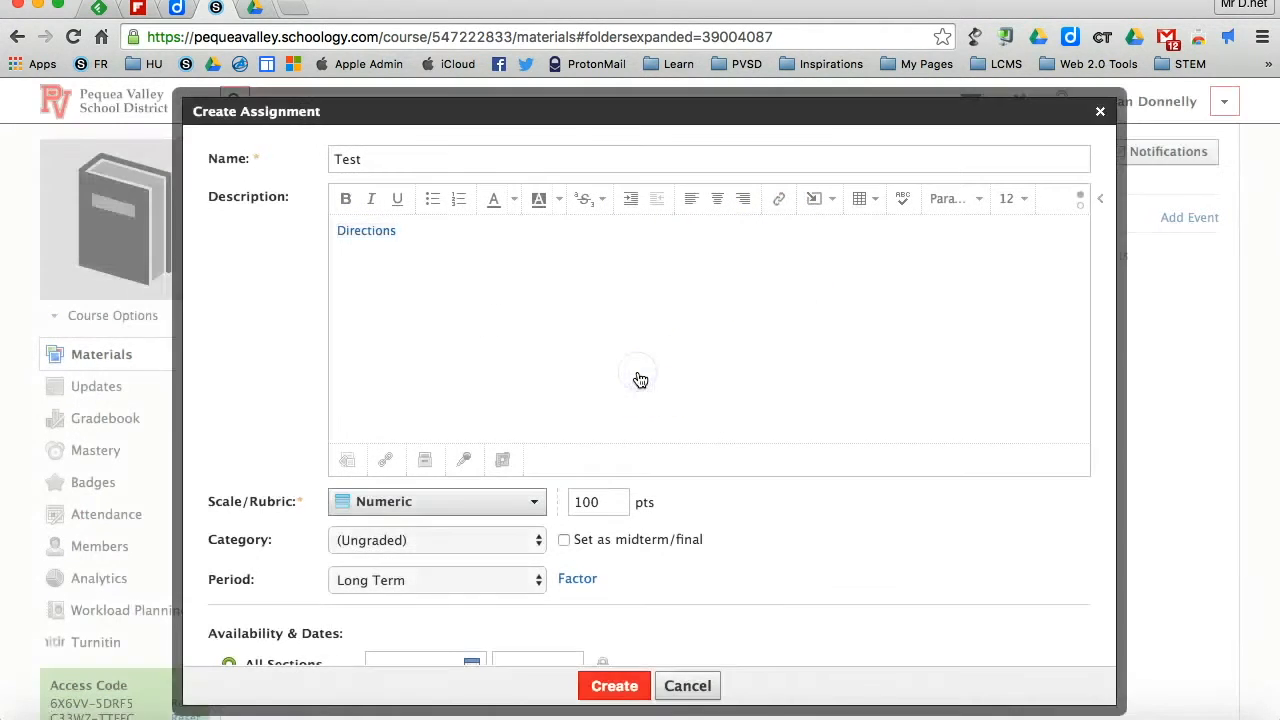
Step: Add a tooltip to the linked word Directions reading "Read these carefully, remember what we talked about in class."
click(826, 205)
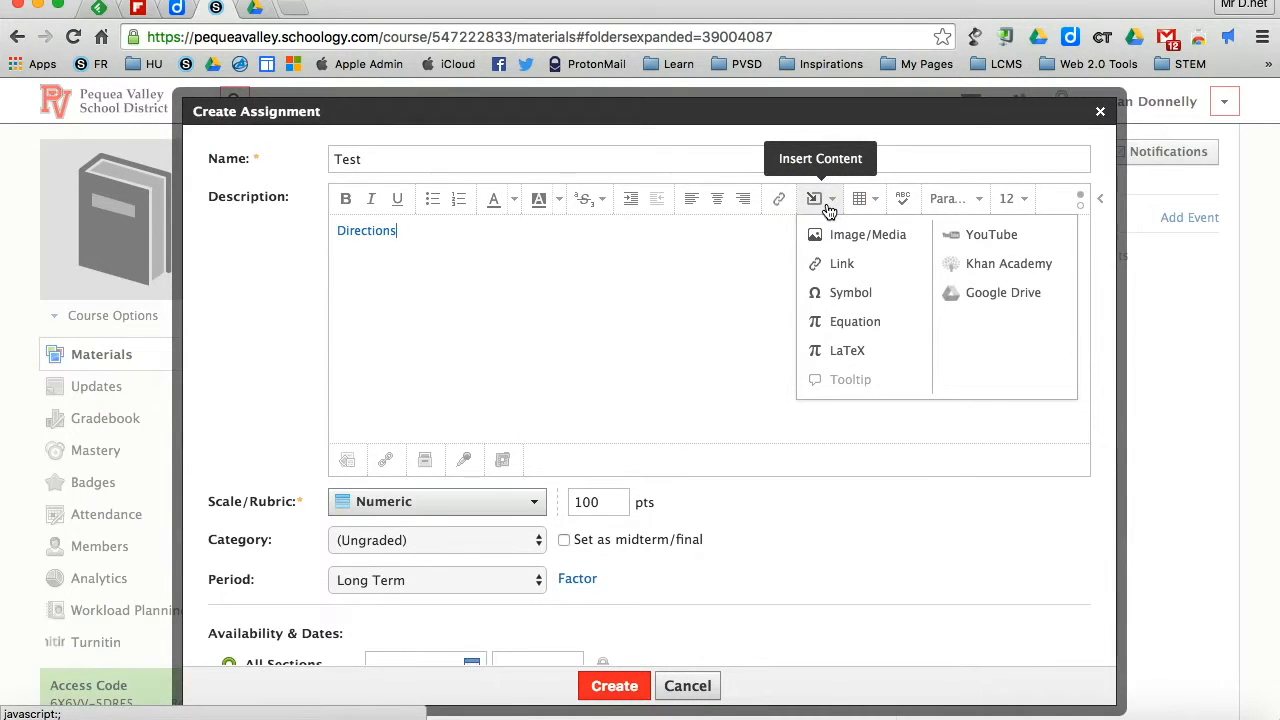
click(842, 264)
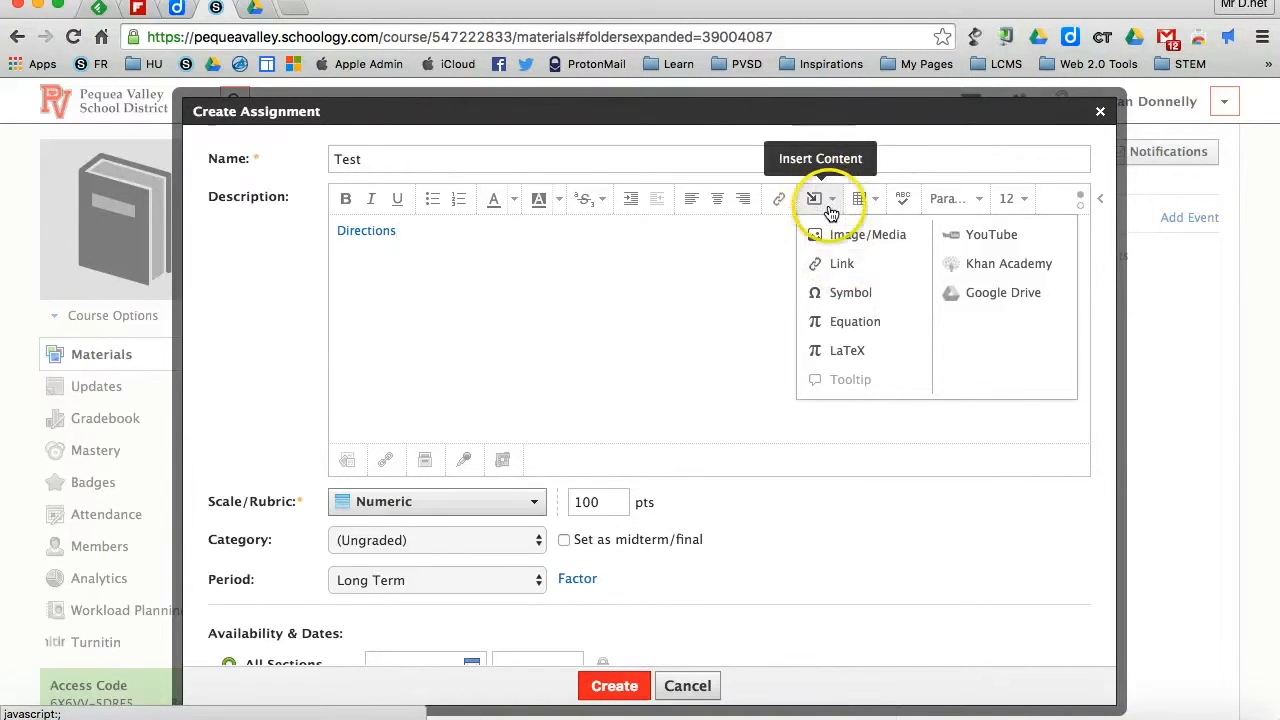
click(406, 232)
drag(406, 232, 337, 229)
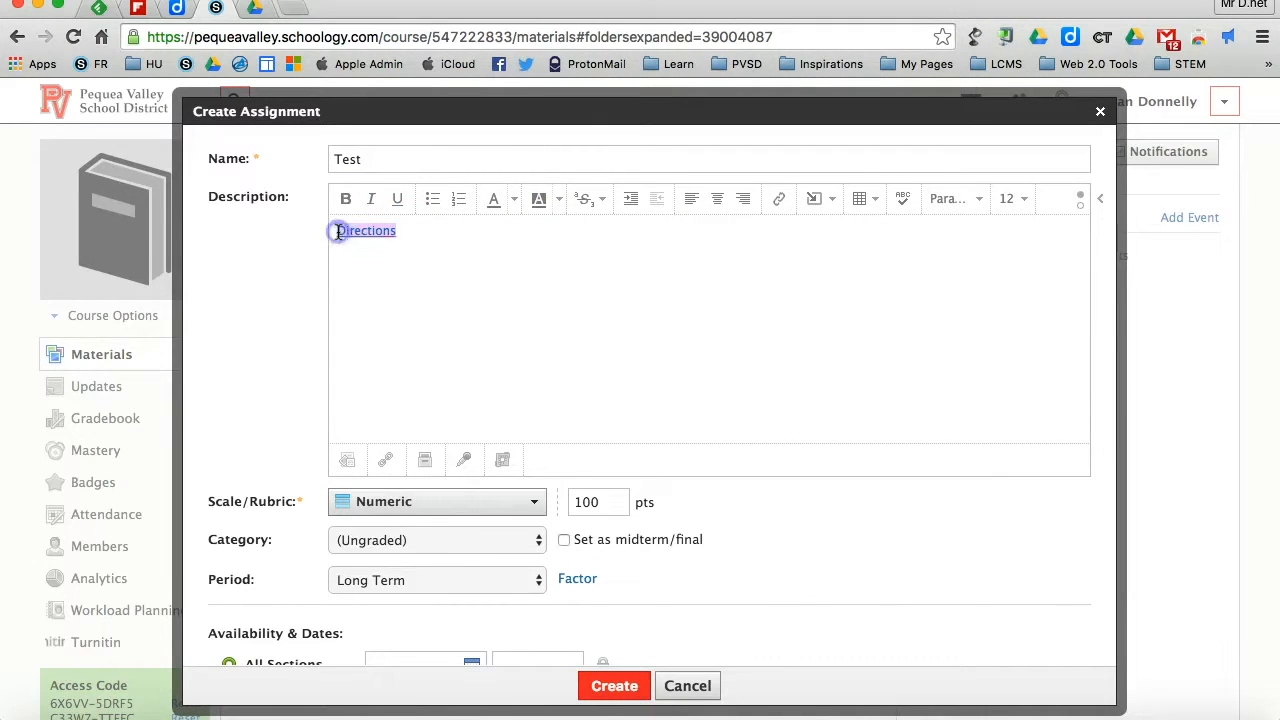
click(813, 218)
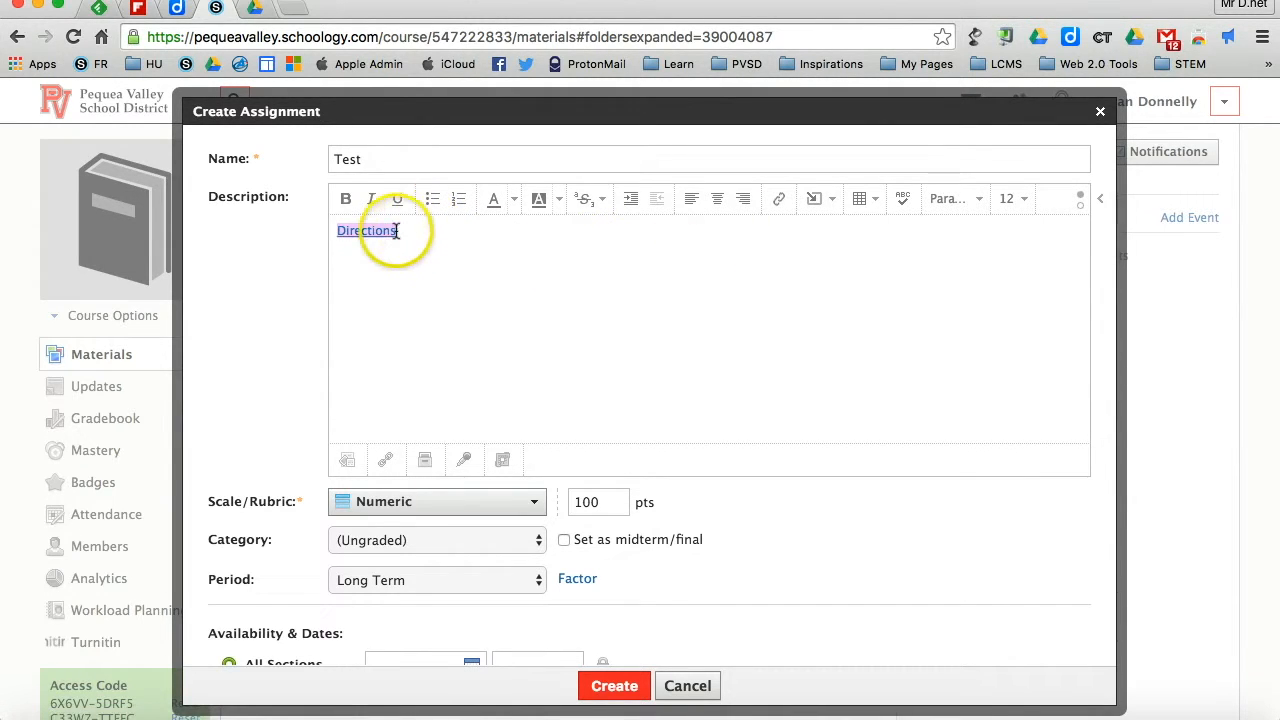
click(810, 210)
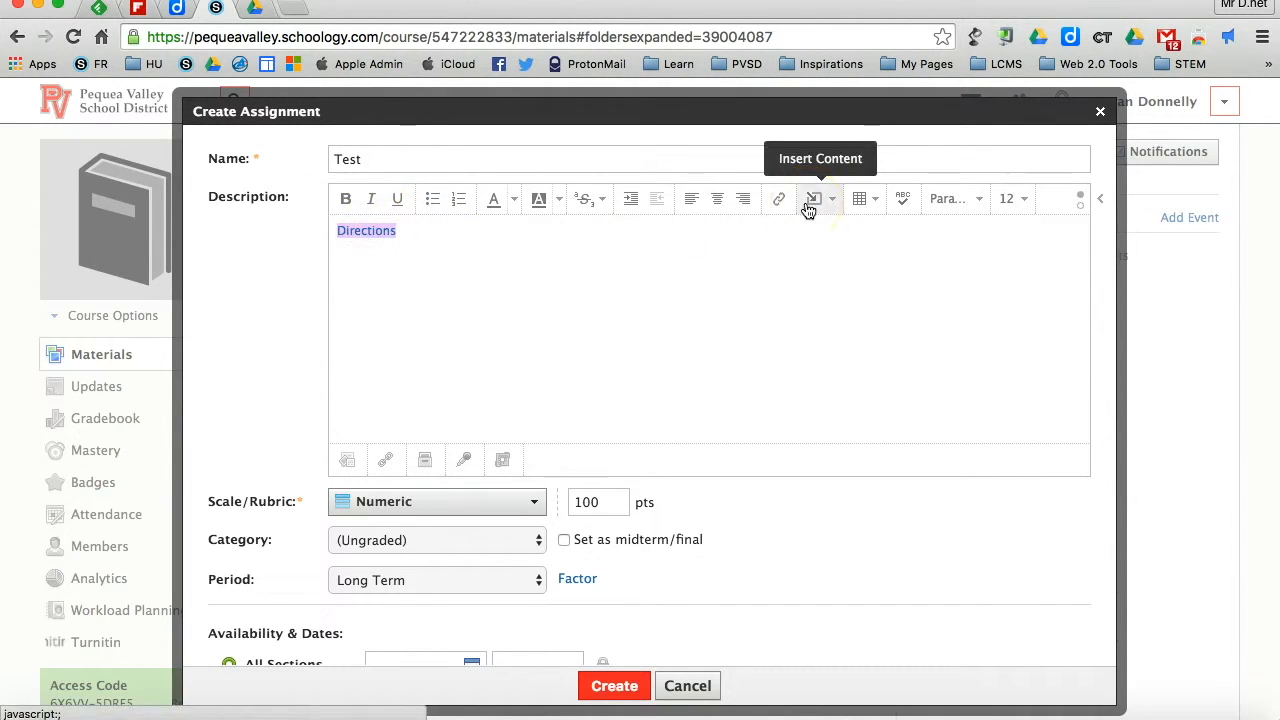
click(850, 380)
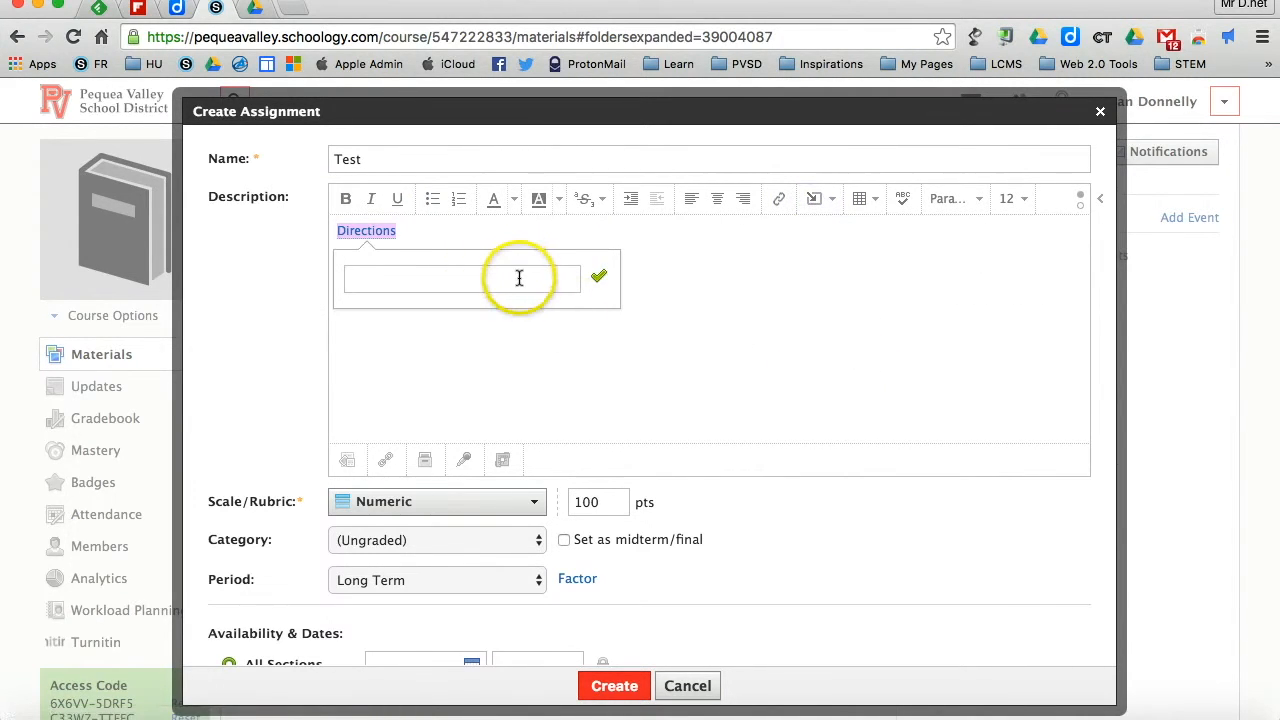
click(519, 278)
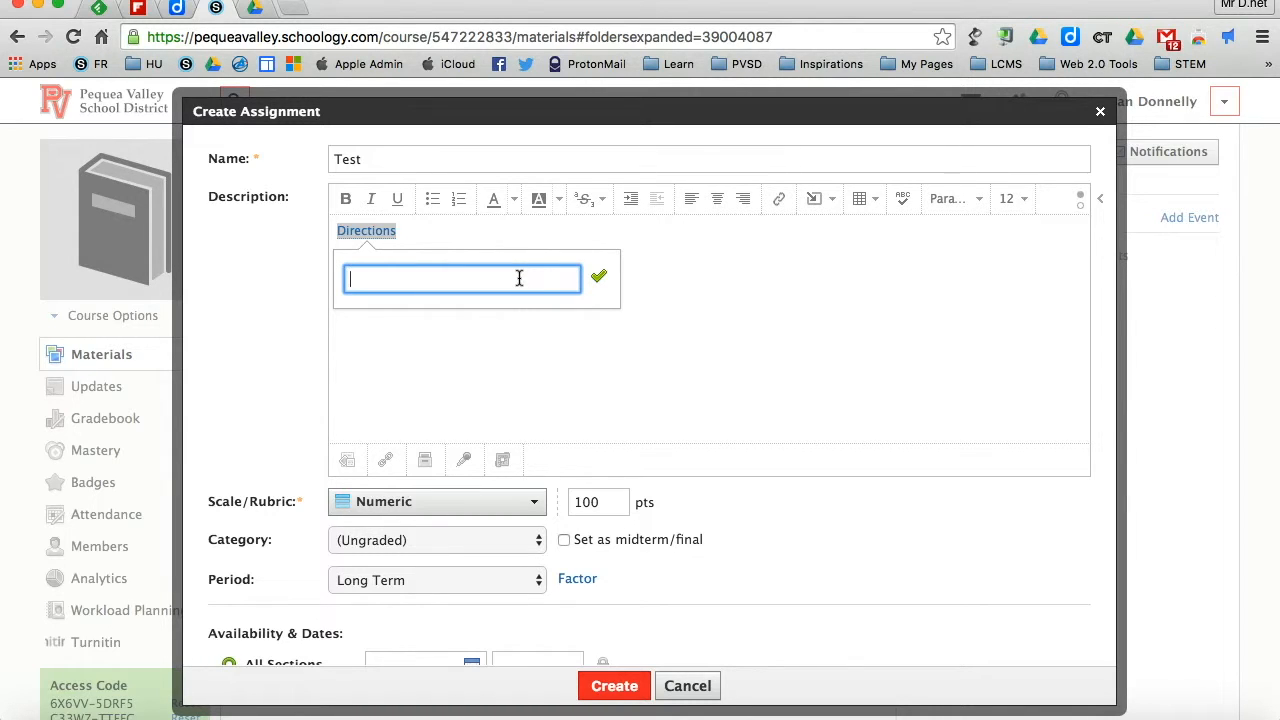
text(Read these carefully, re)
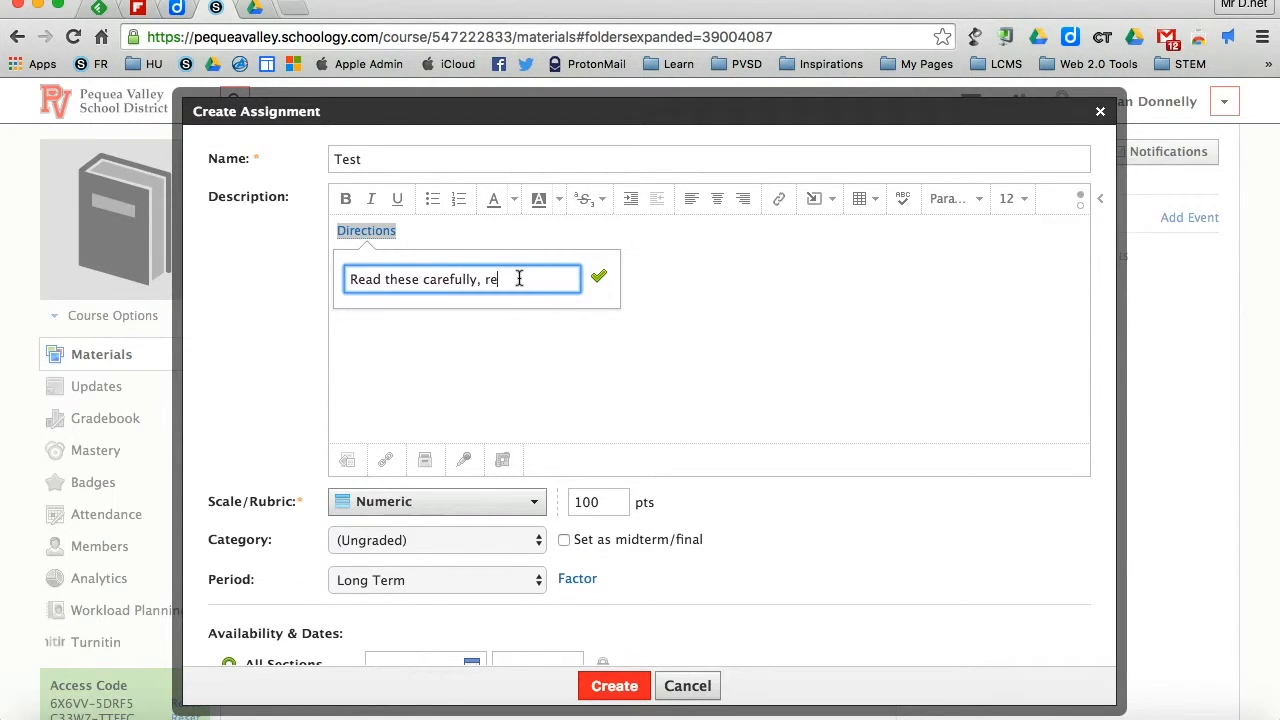
text(member what we ta)
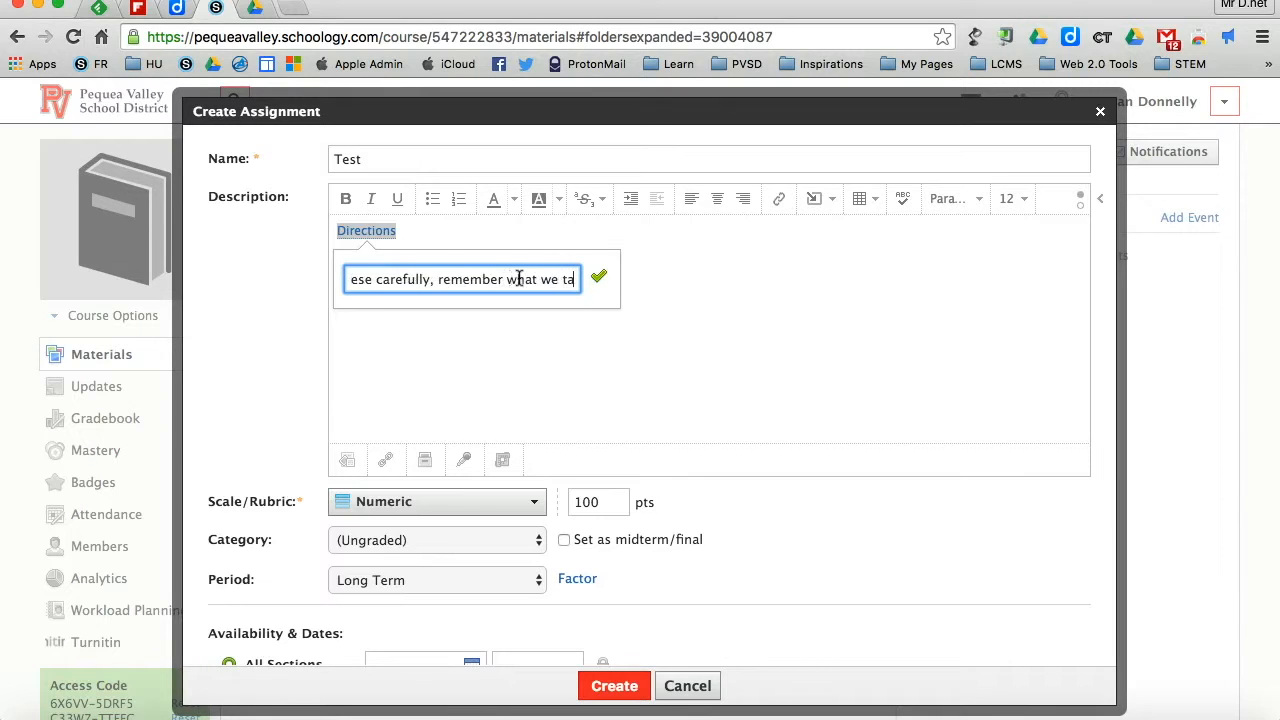
text(lked about in class.)
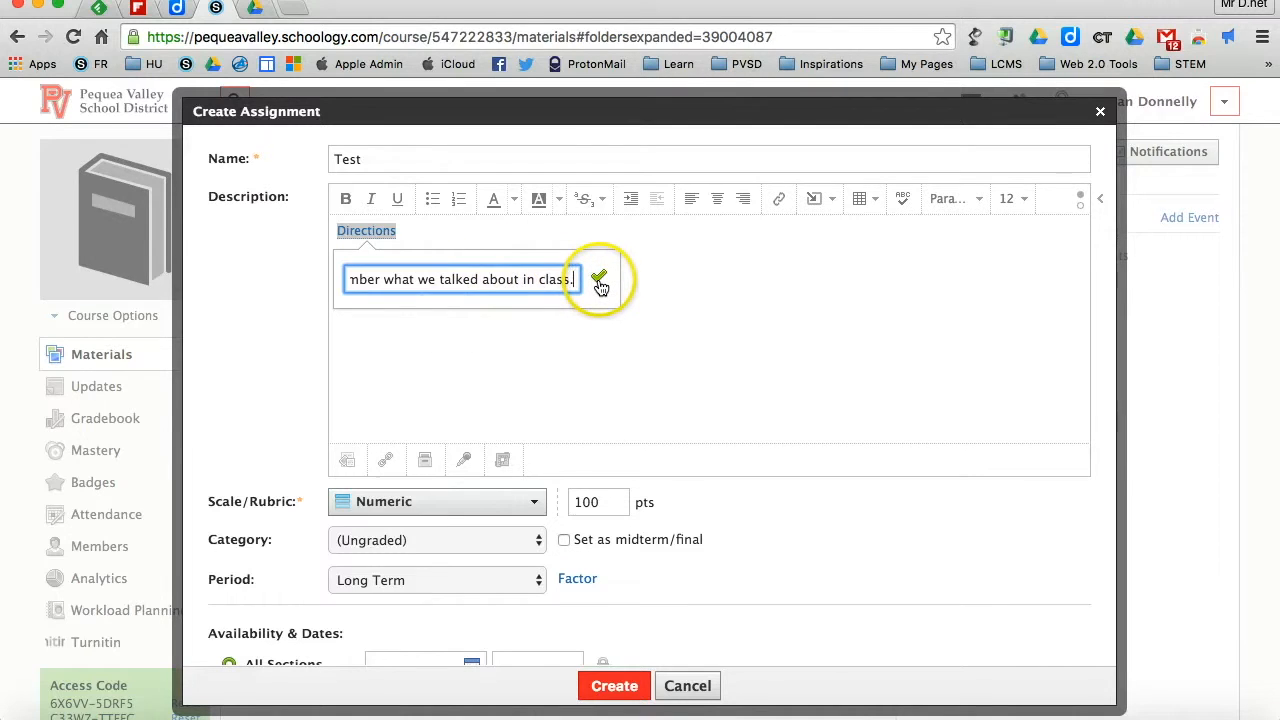
click(599, 279)
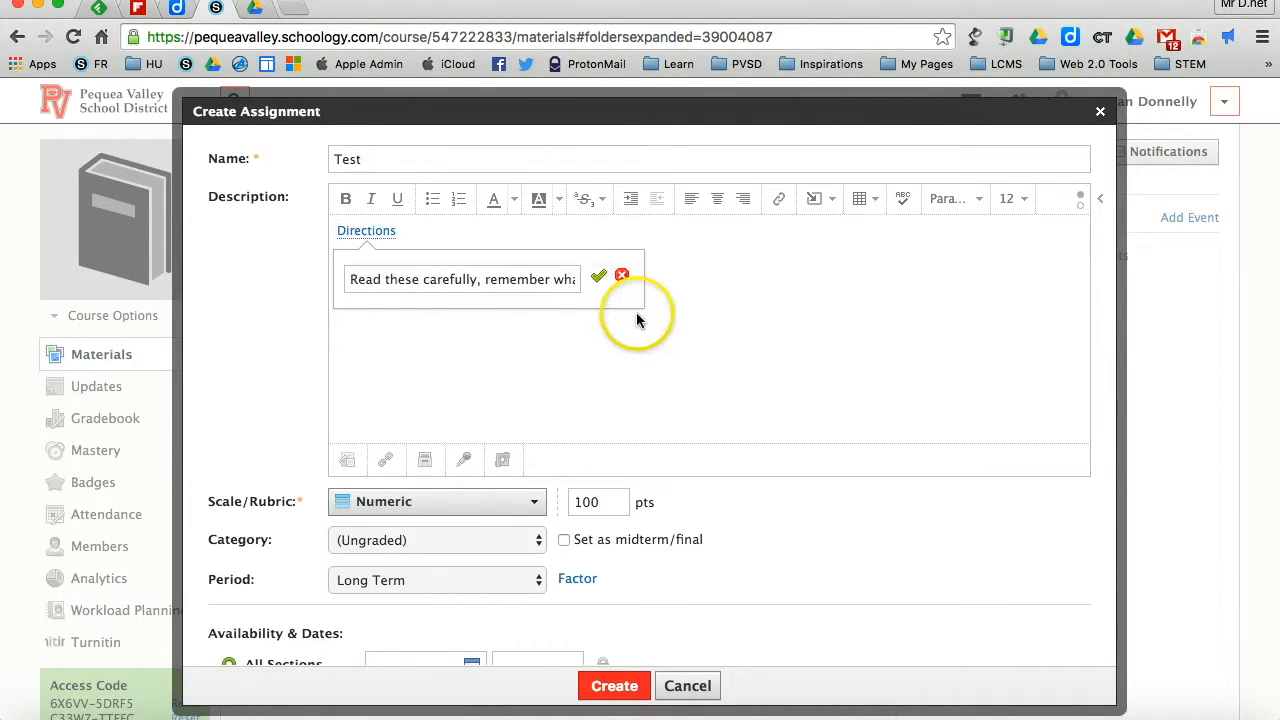
Step: Close the tooltip editor and place the cursor on an empty line below Directions in the description
click(601, 279)
click(490, 376)
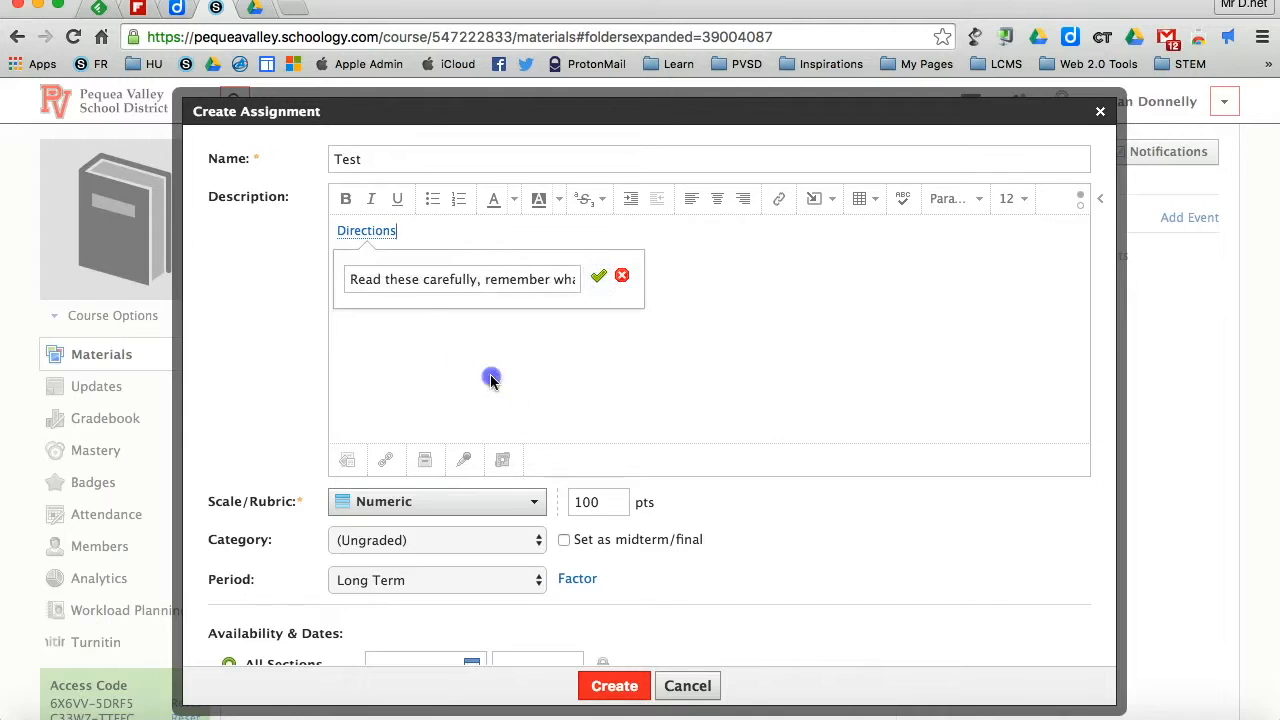
click(352, 279)
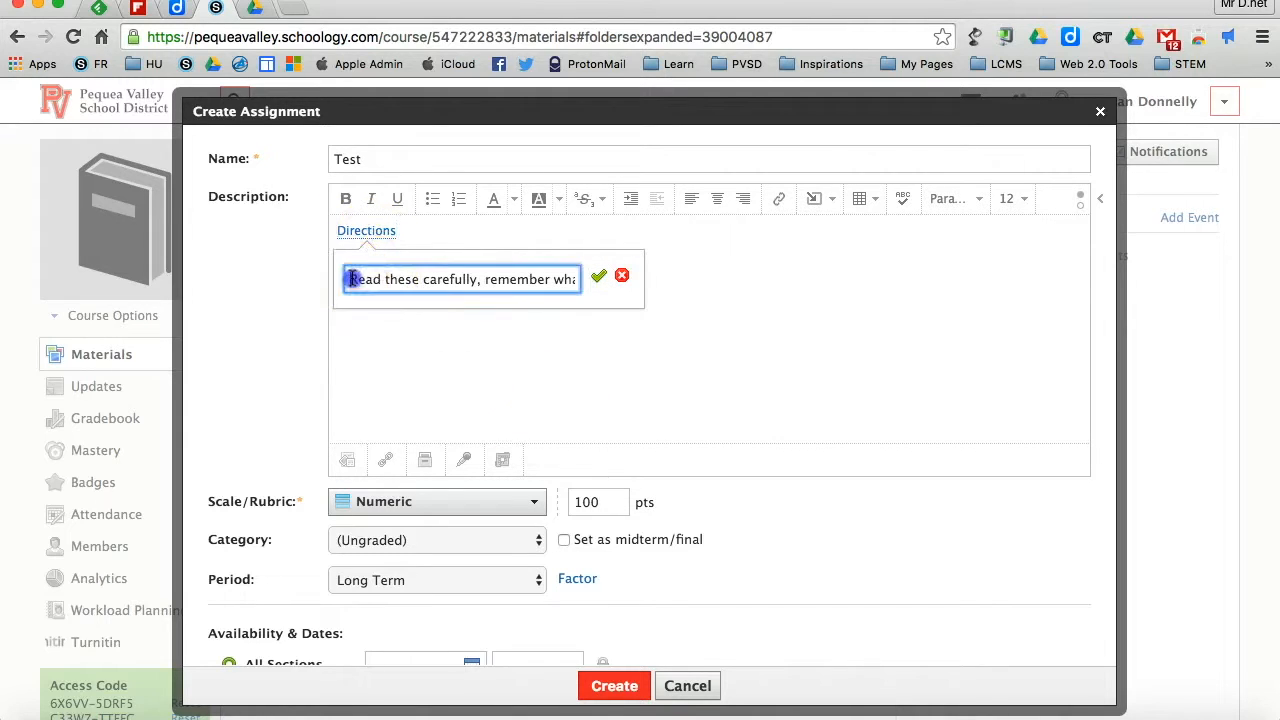
drag(427, 260, 570, 288)
click(677, 337)
click(635, 295)
click(747, 302)
click(757, 295)
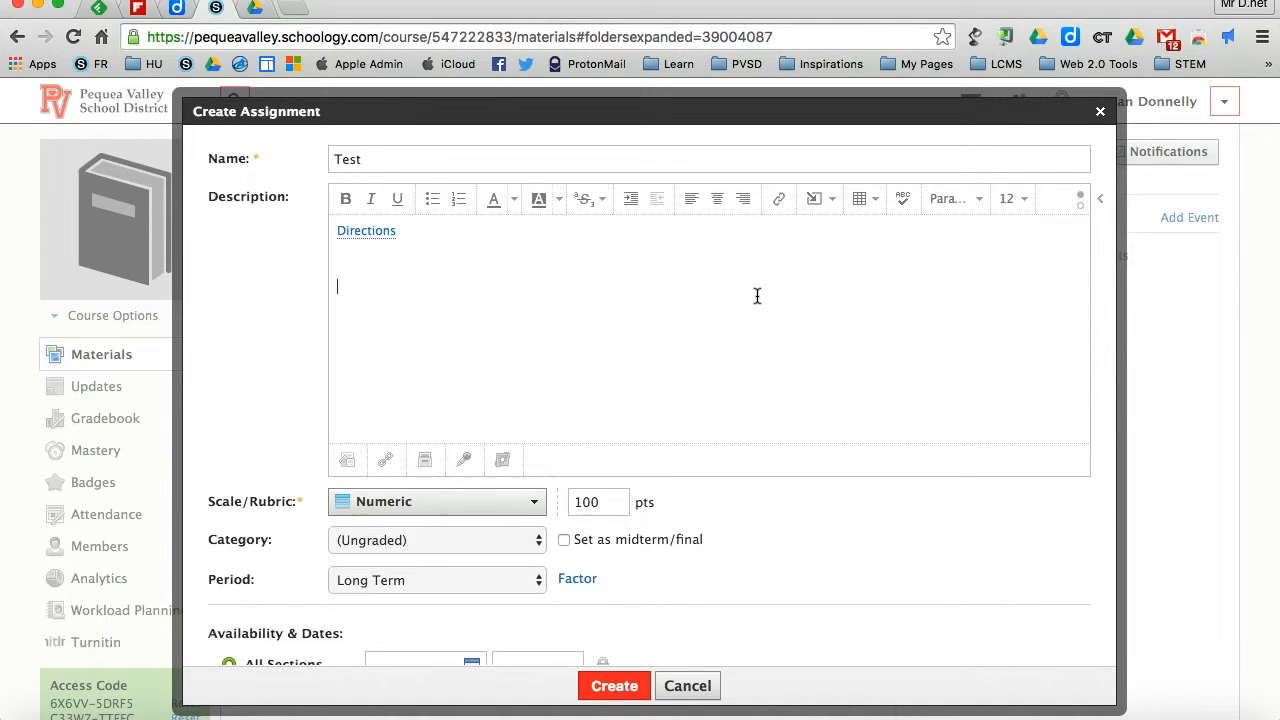
click(815, 203)
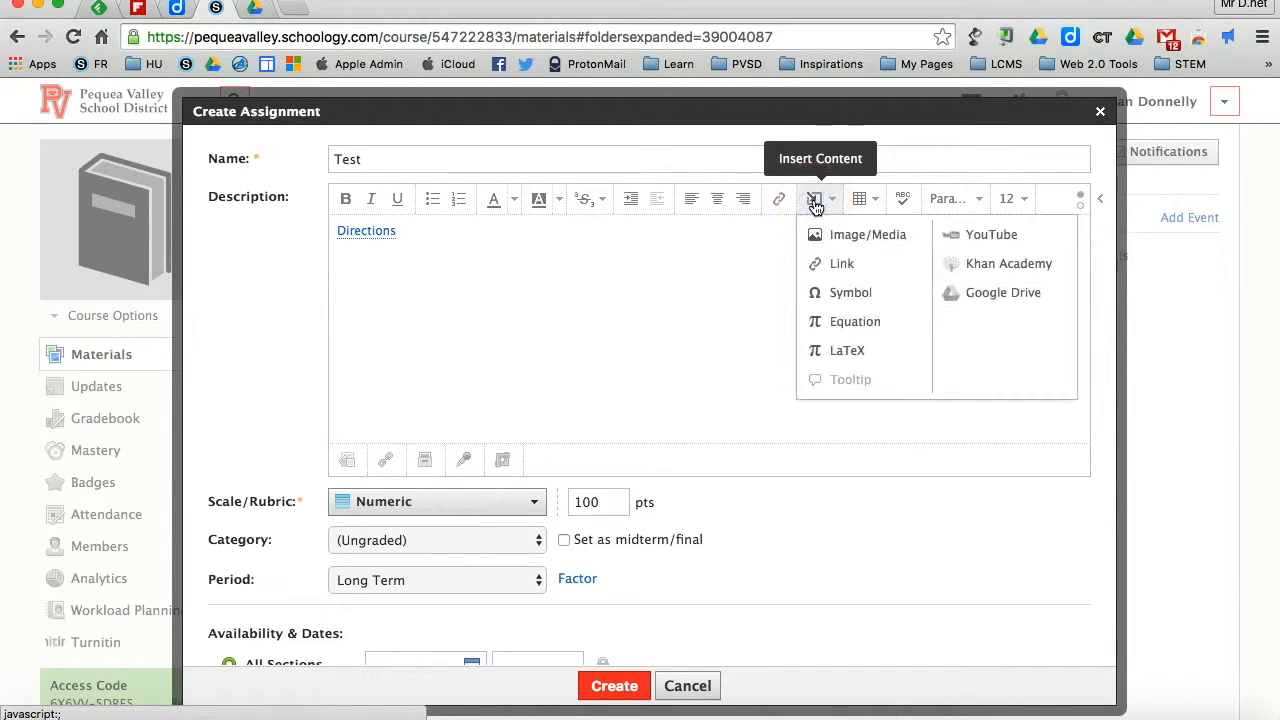
click(848, 238)
click(643, 258)
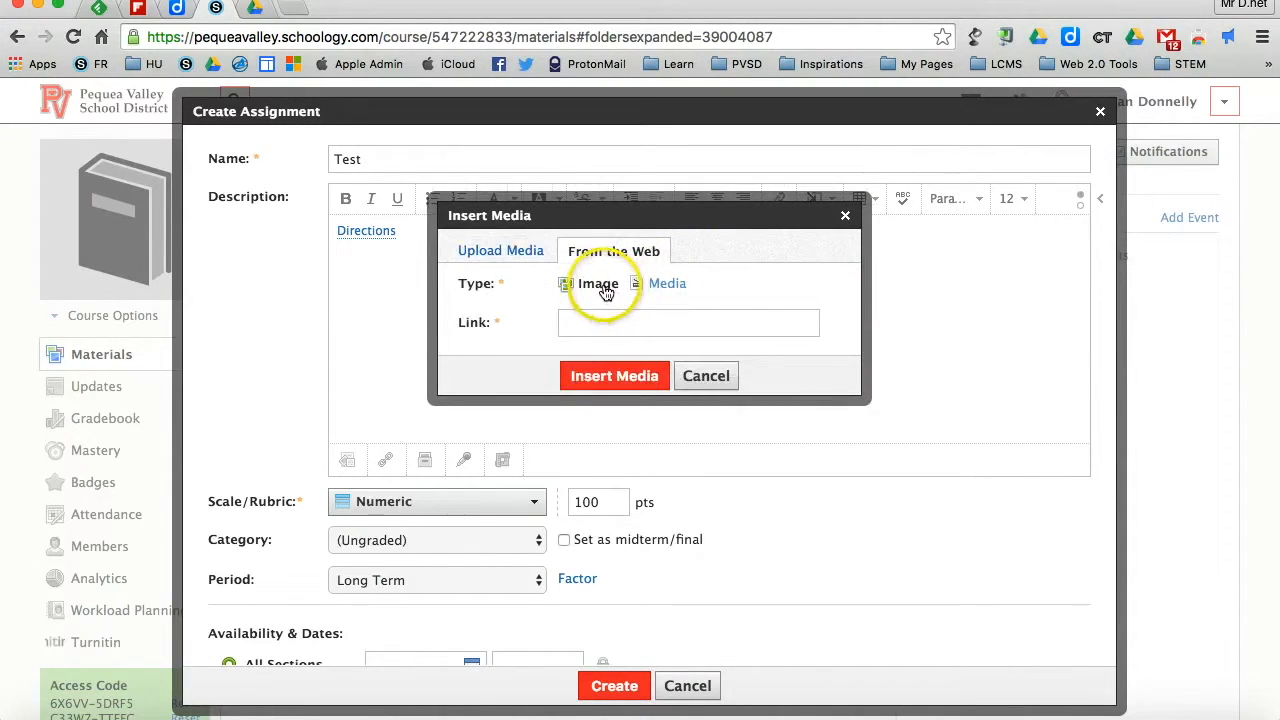
click(668, 285)
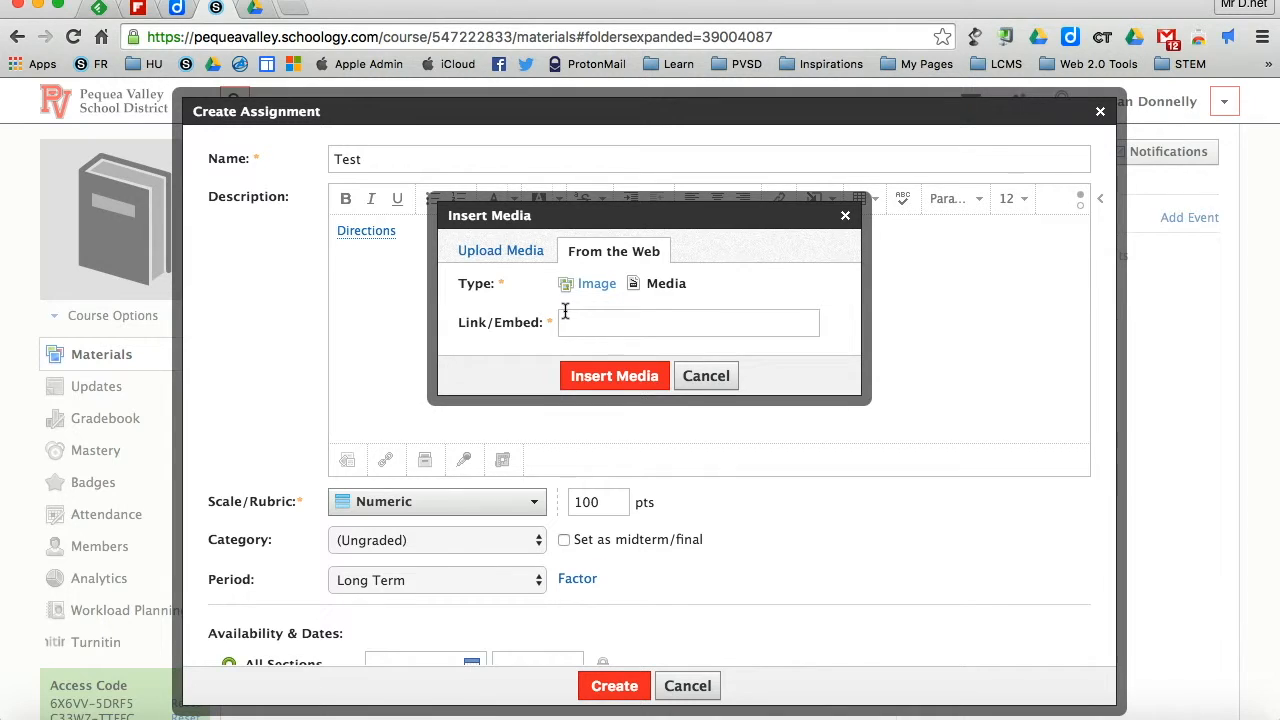
click(712, 376)
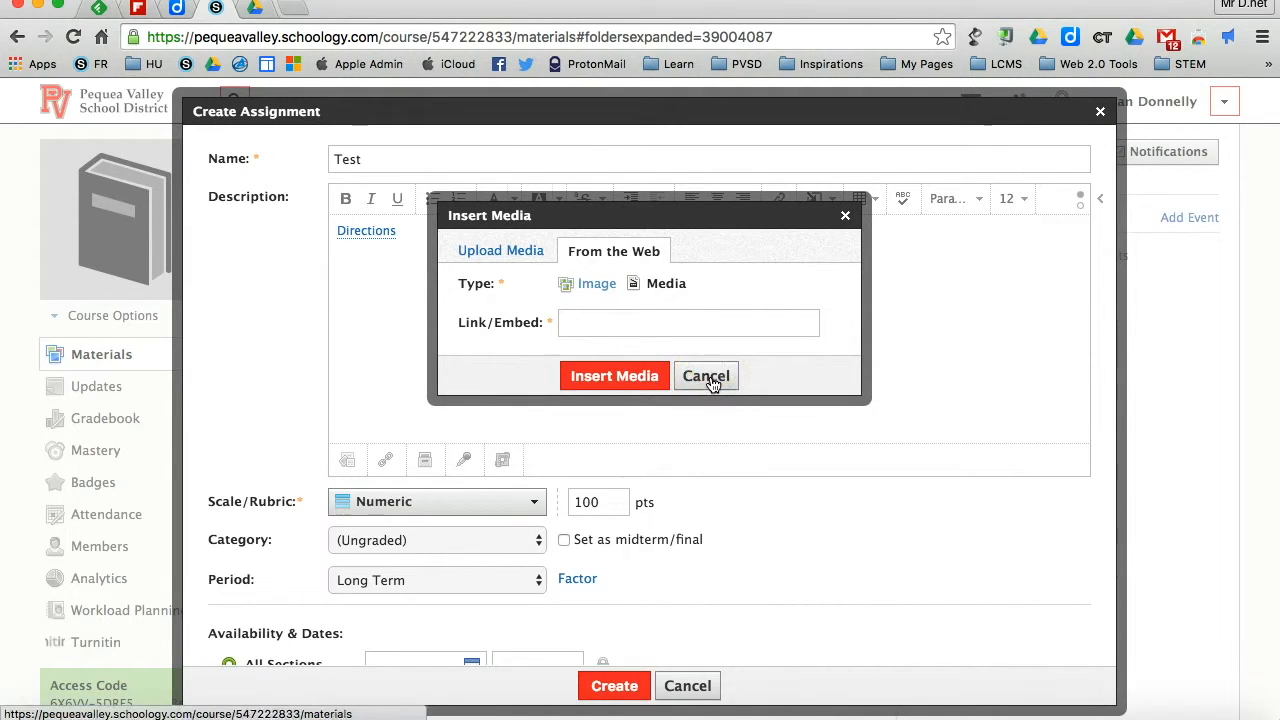
click(712, 378)
click(474, 311)
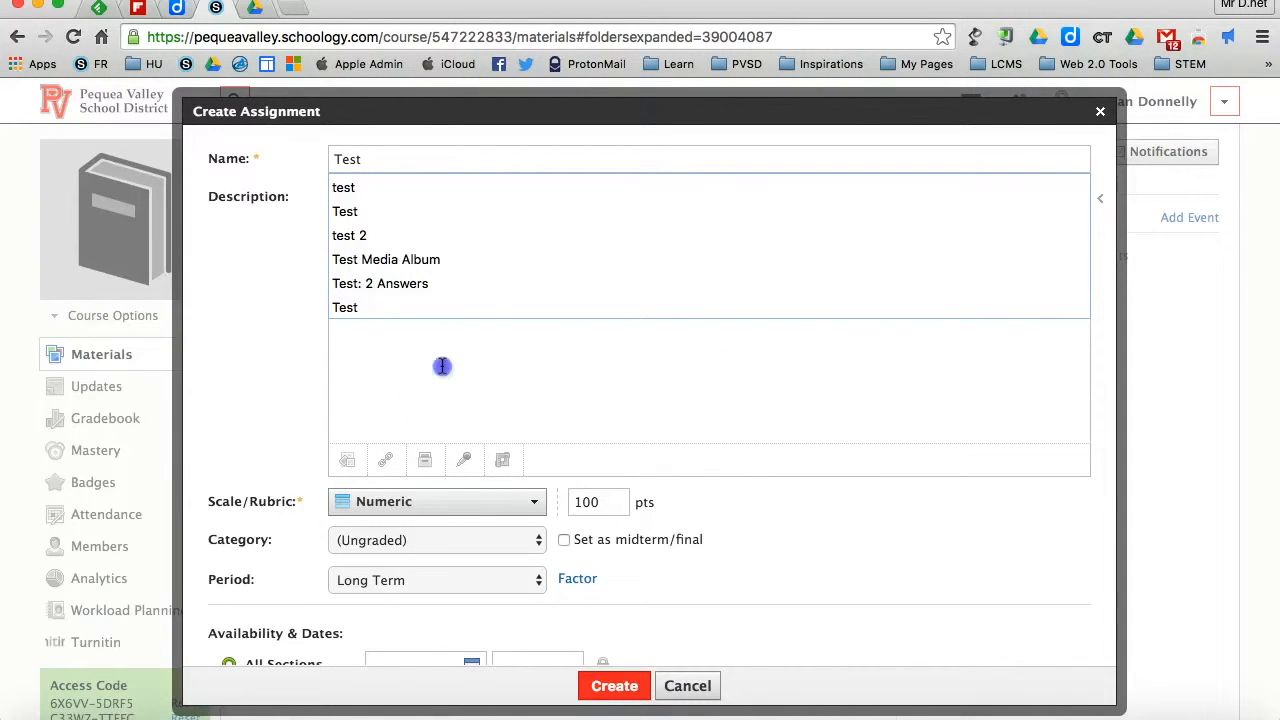
click(350, 370)
Step: Check which Scale/Rubric options are available for grading the assignment, keeping the Numeric scale
scroll(350, 370, down, 5)
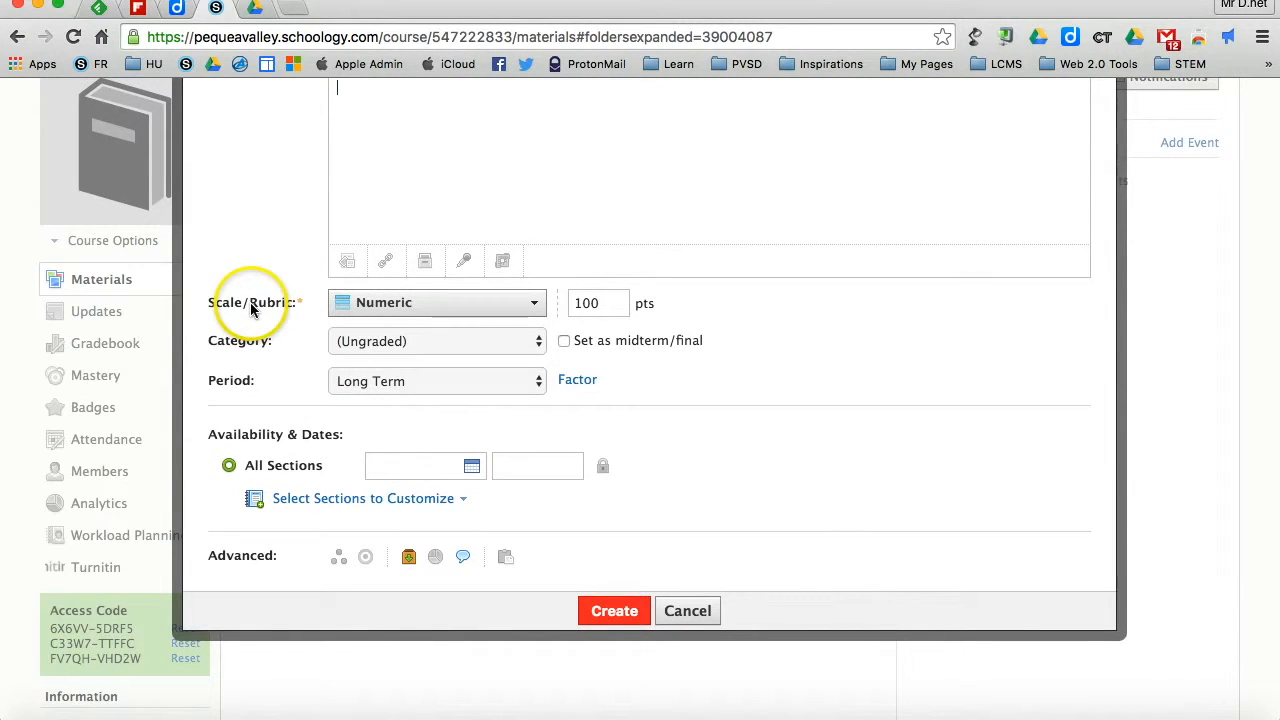
click(419, 311)
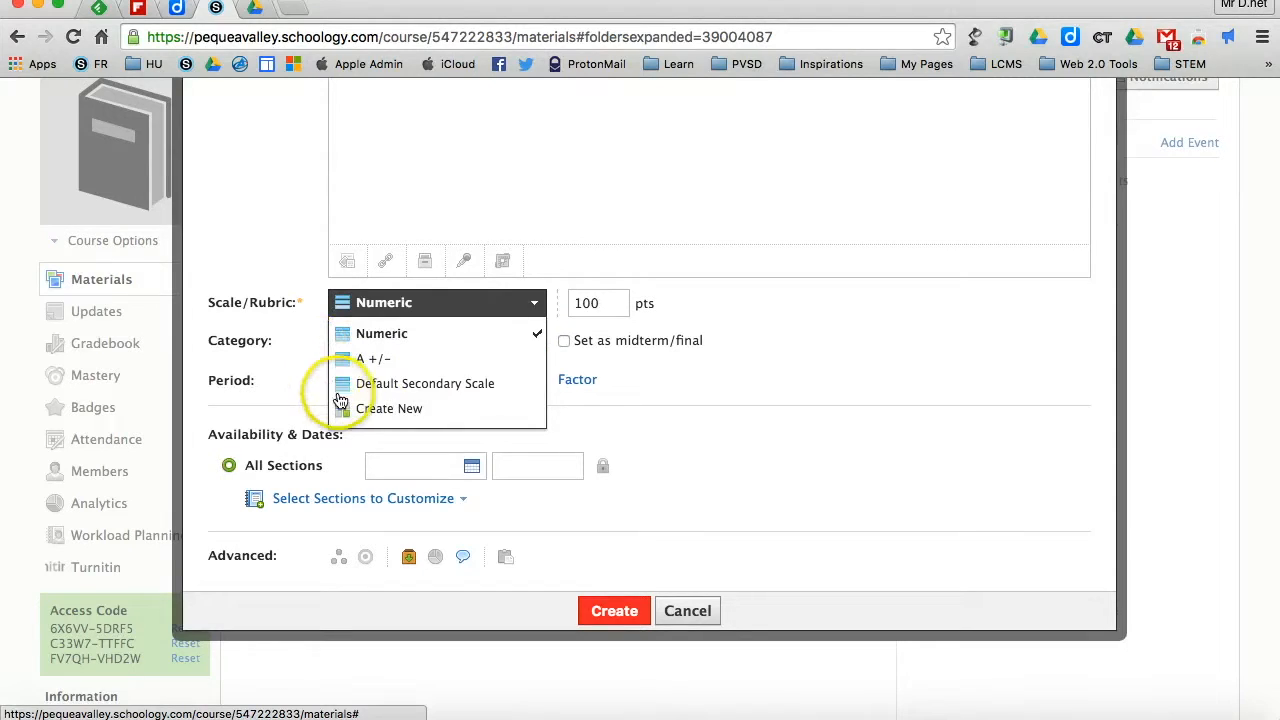
click(291, 366)
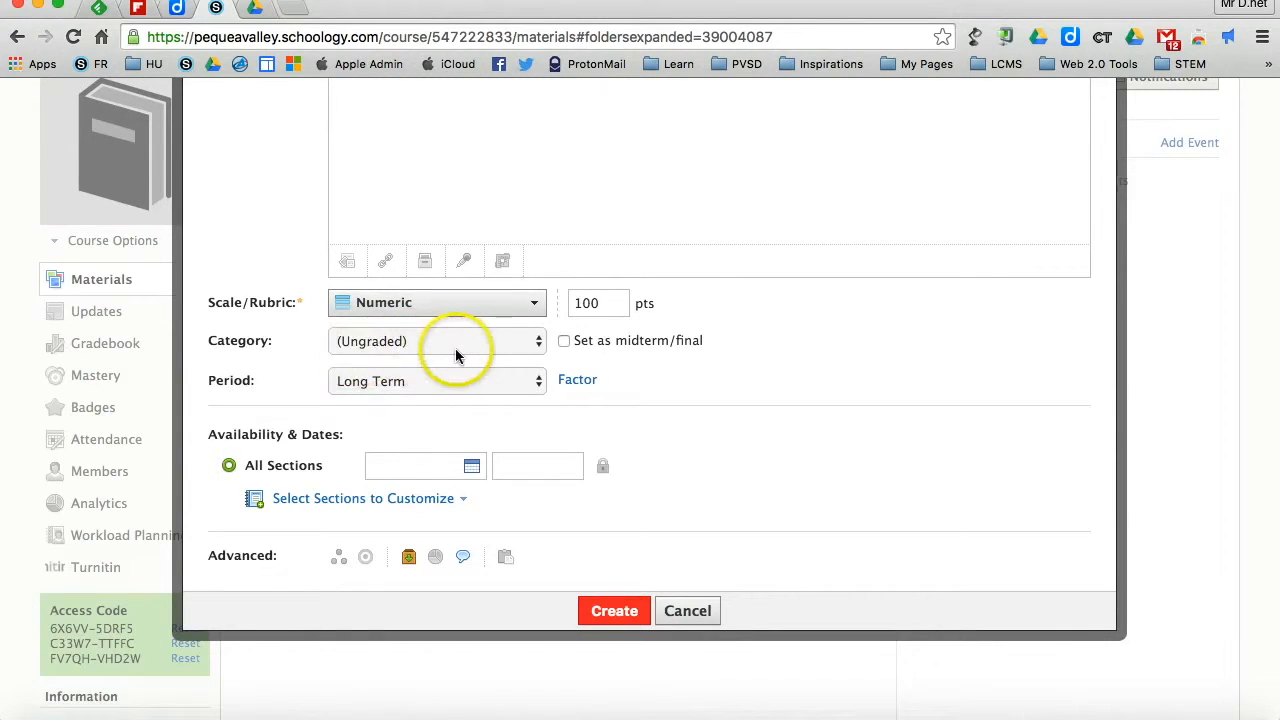
Step: Create a new grading category named Homework for the assignment and check what the midterm/final option does
click(484, 344)
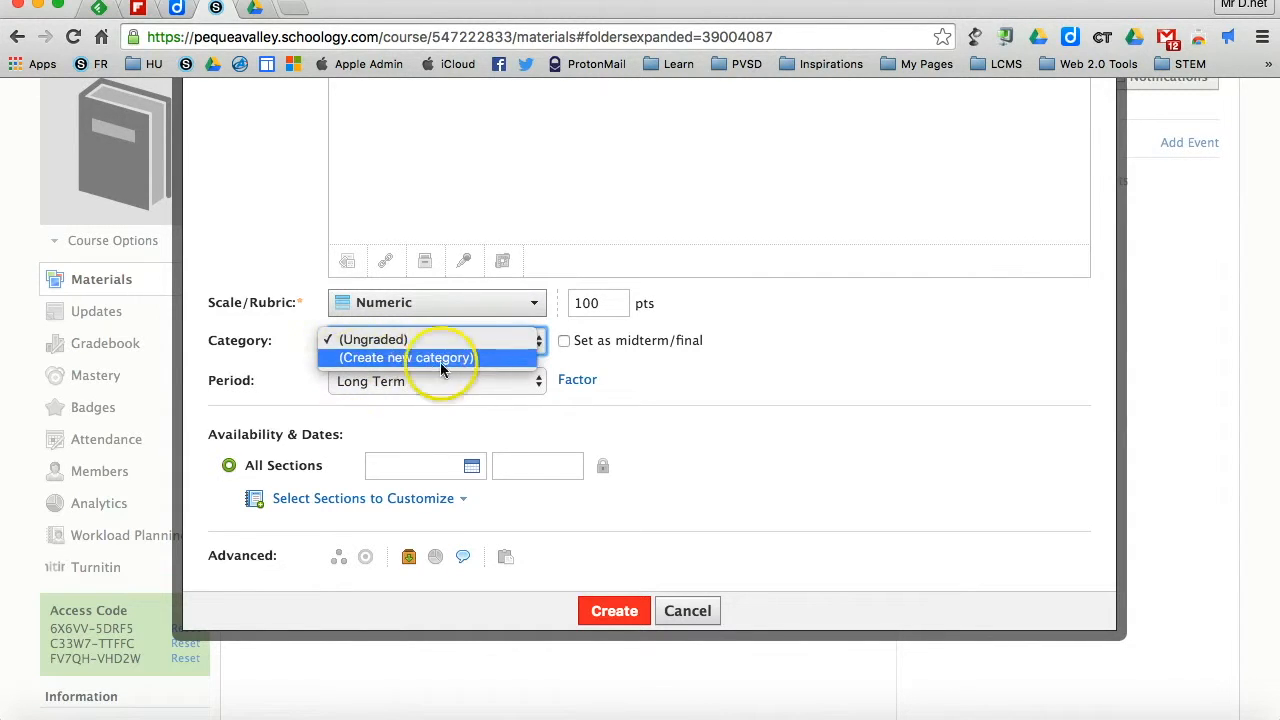
click(460, 357)
click(420, 415)
text(Homework)
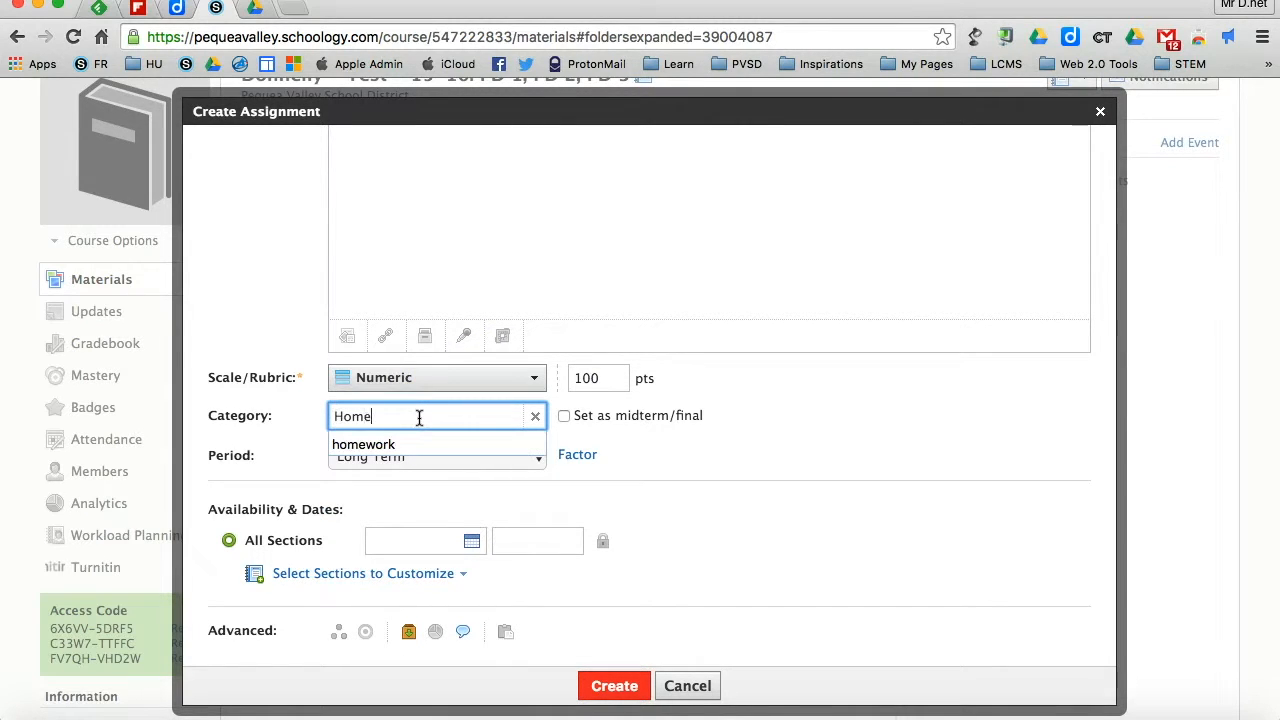
click(847, 437)
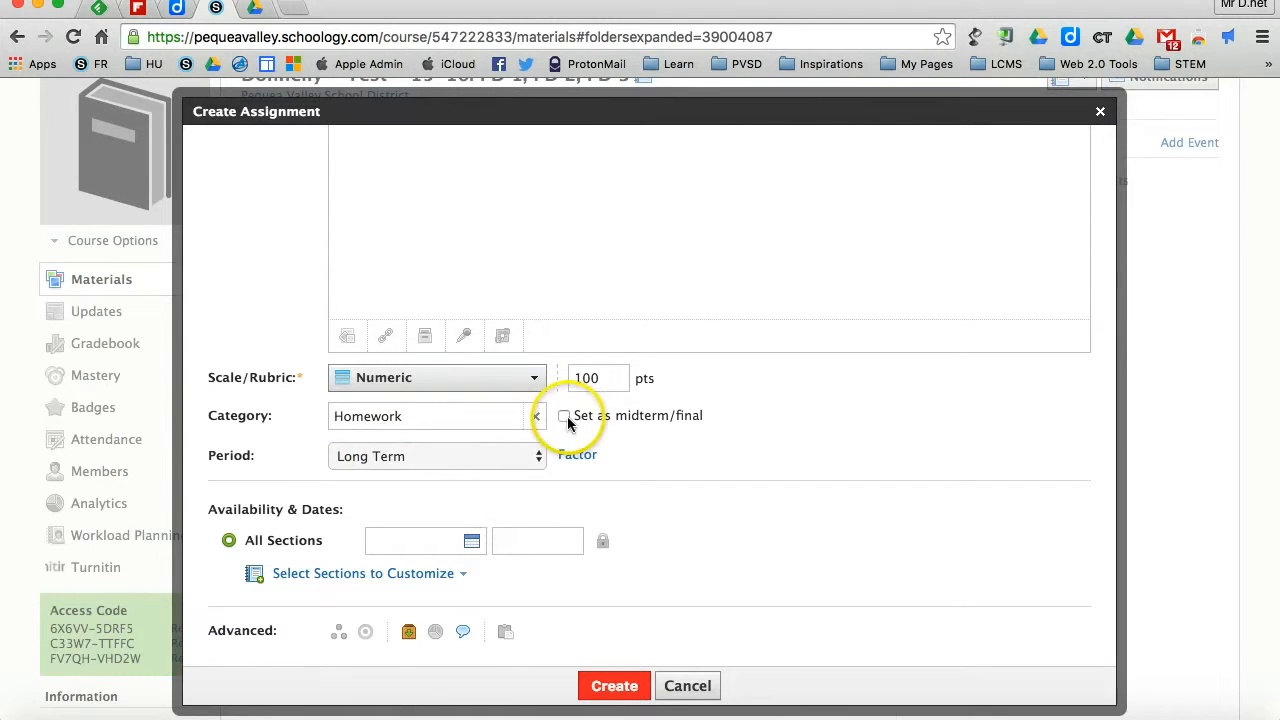
mouse_move(690, 417)
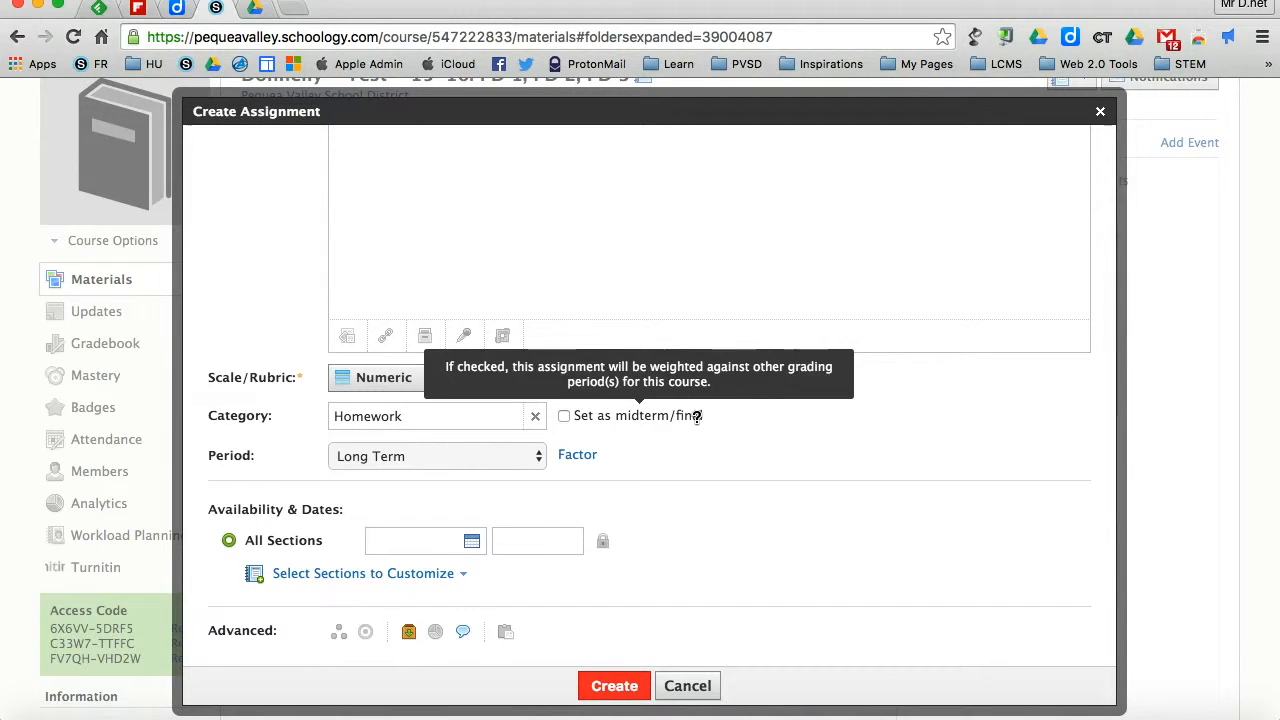
click(683, 416)
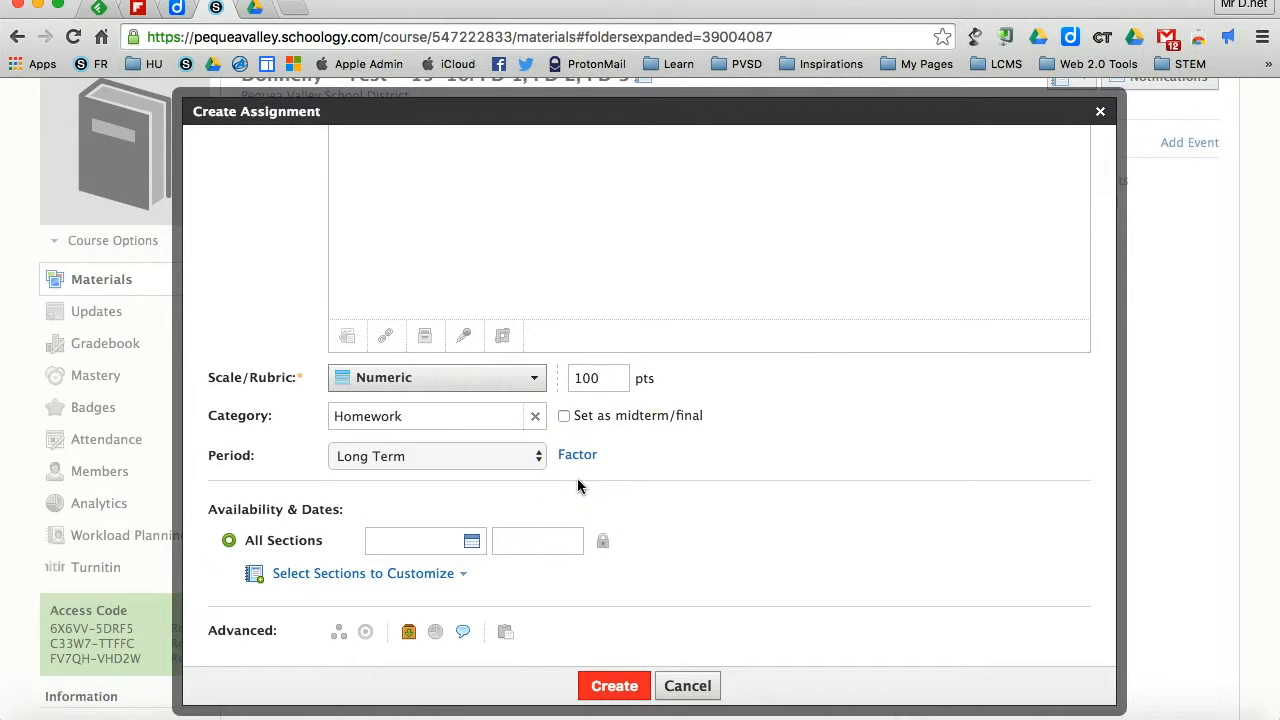
Step: Try customizing the assignment's availability for section PD 1, and clear that section again
scroll(577, 486, down, 3)
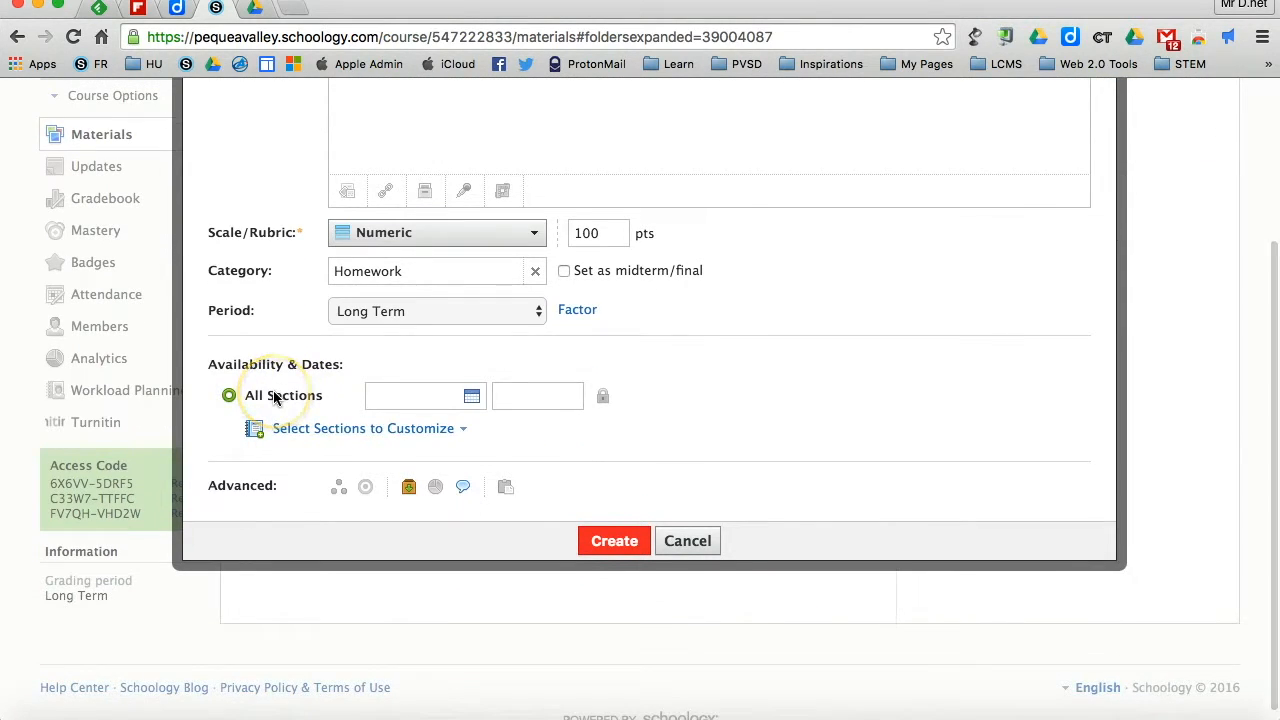
click(310, 430)
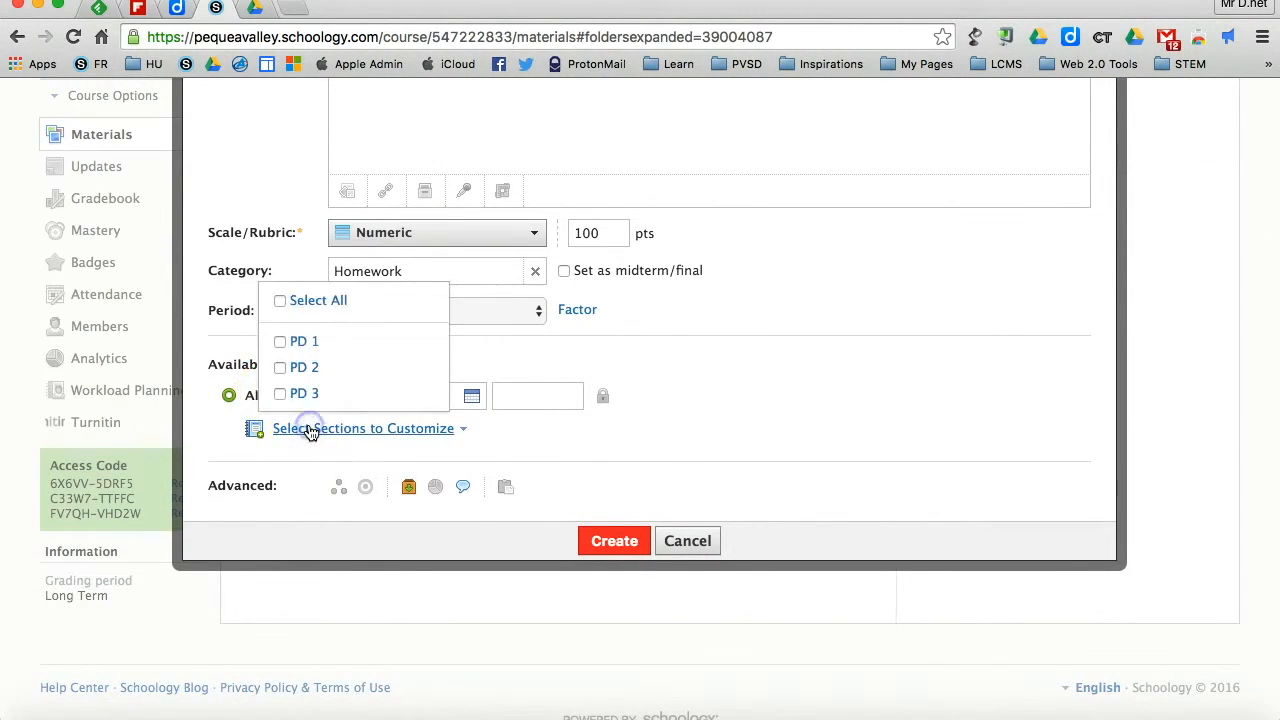
click(286, 341)
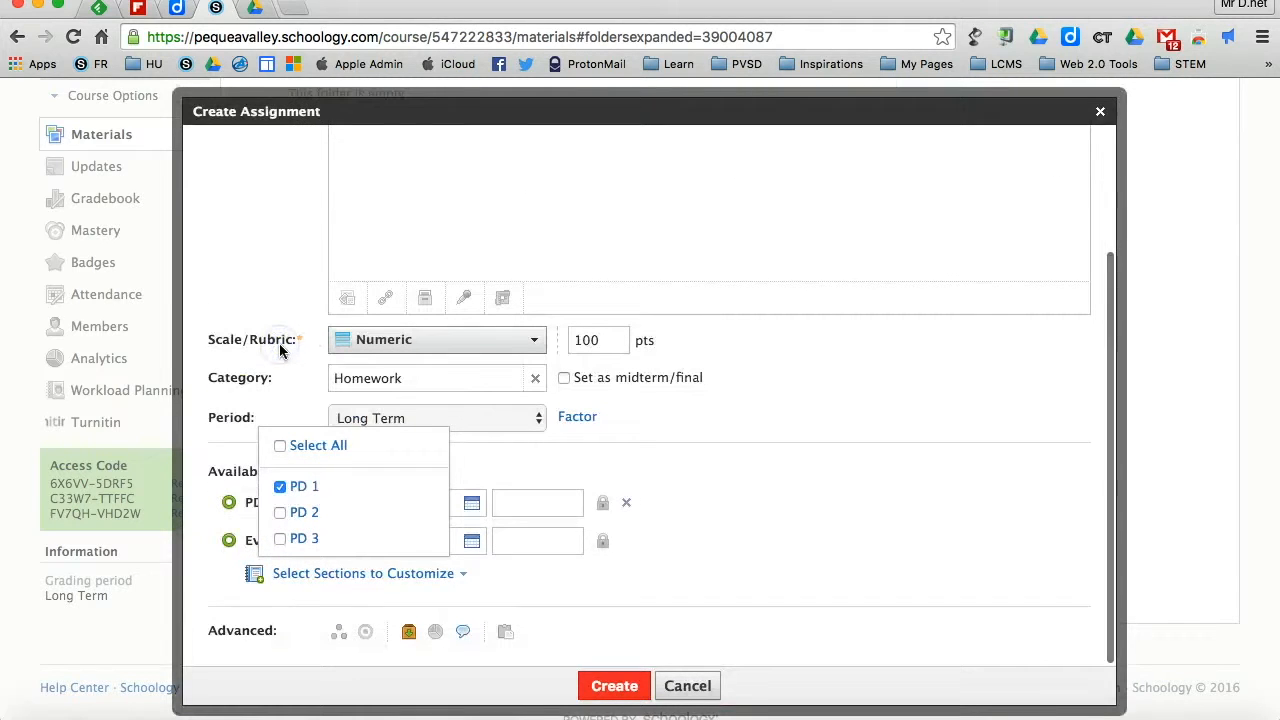
click(281, 489)
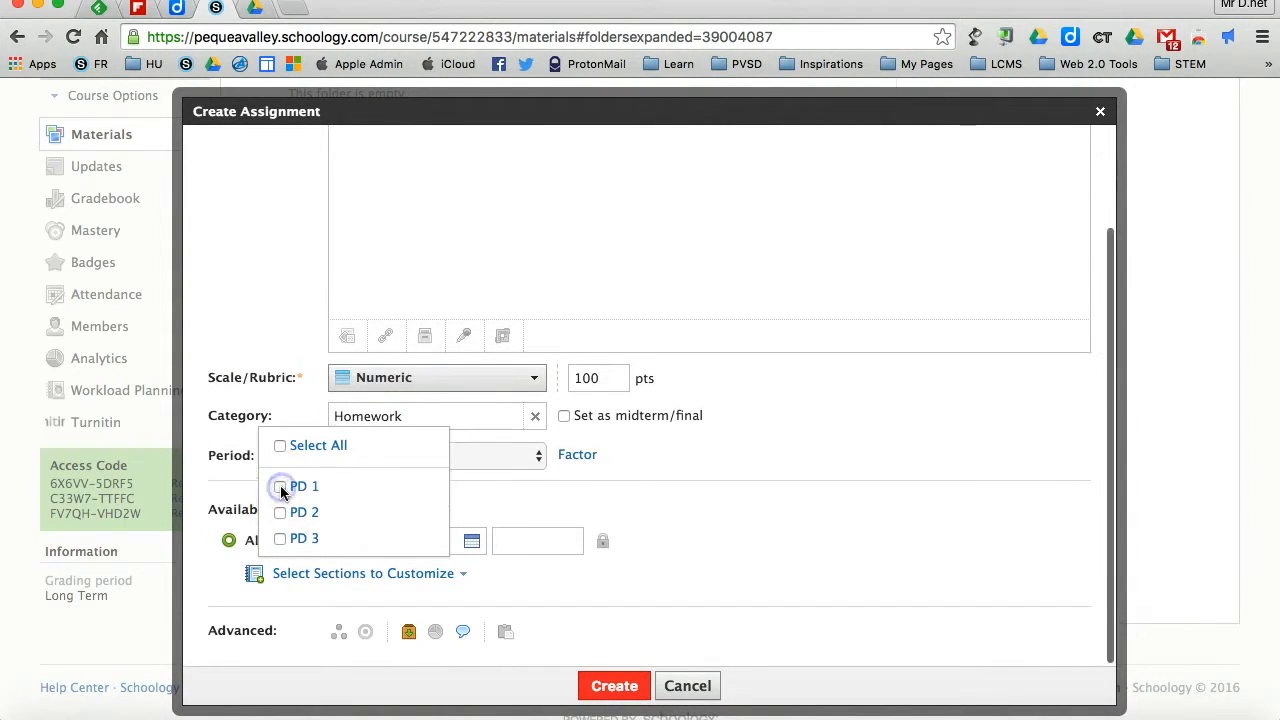
click(215, 600)
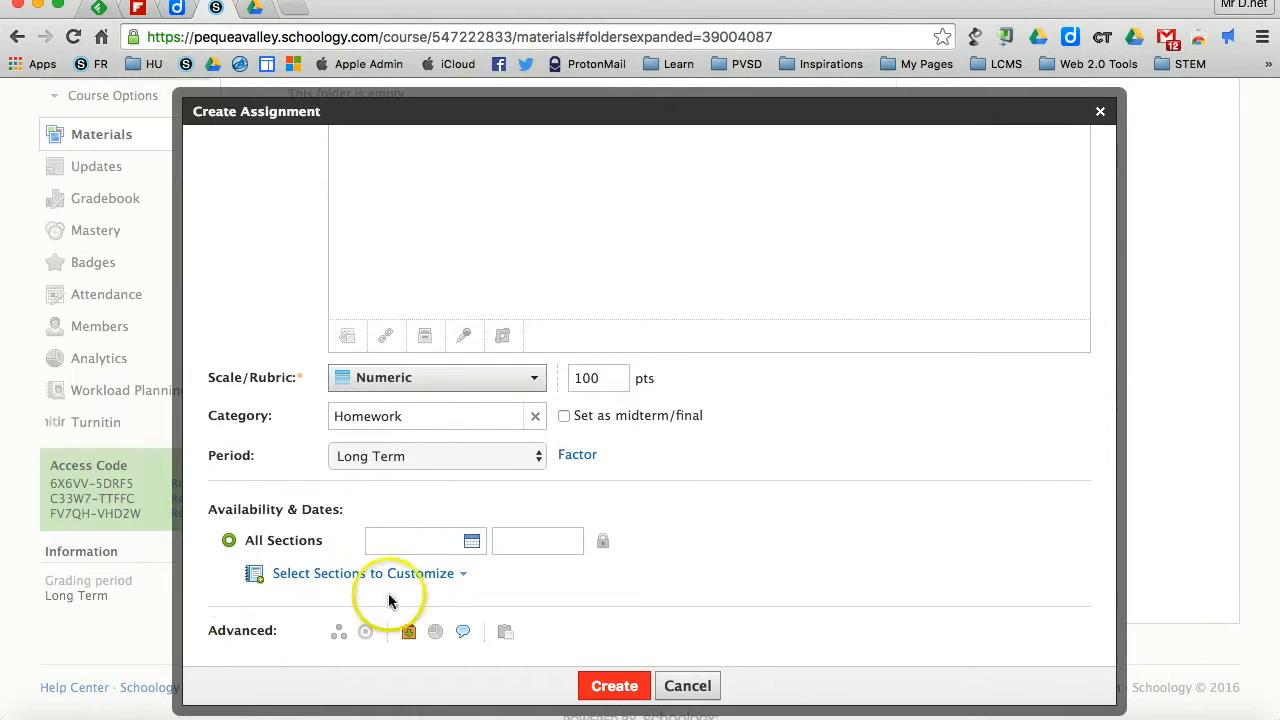
Step: Set the assignment's due date for all sections to April 15, 2016
click(472, 541)
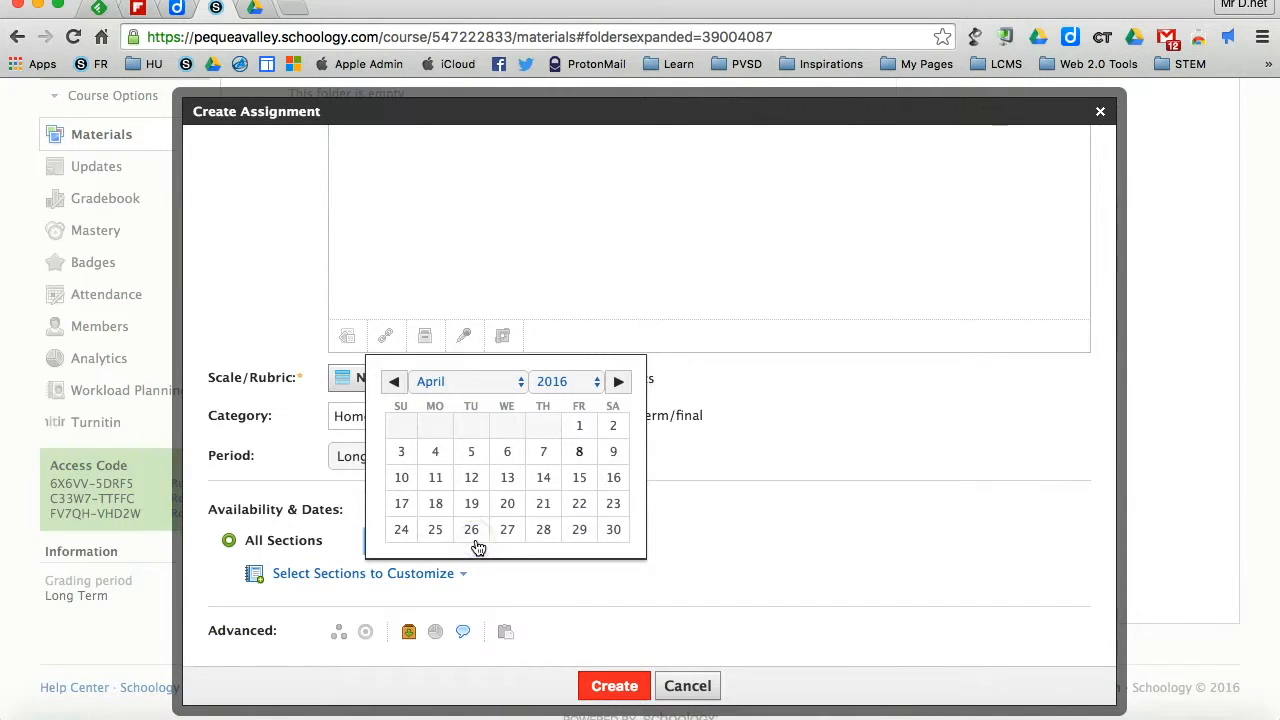
click(584, 484)
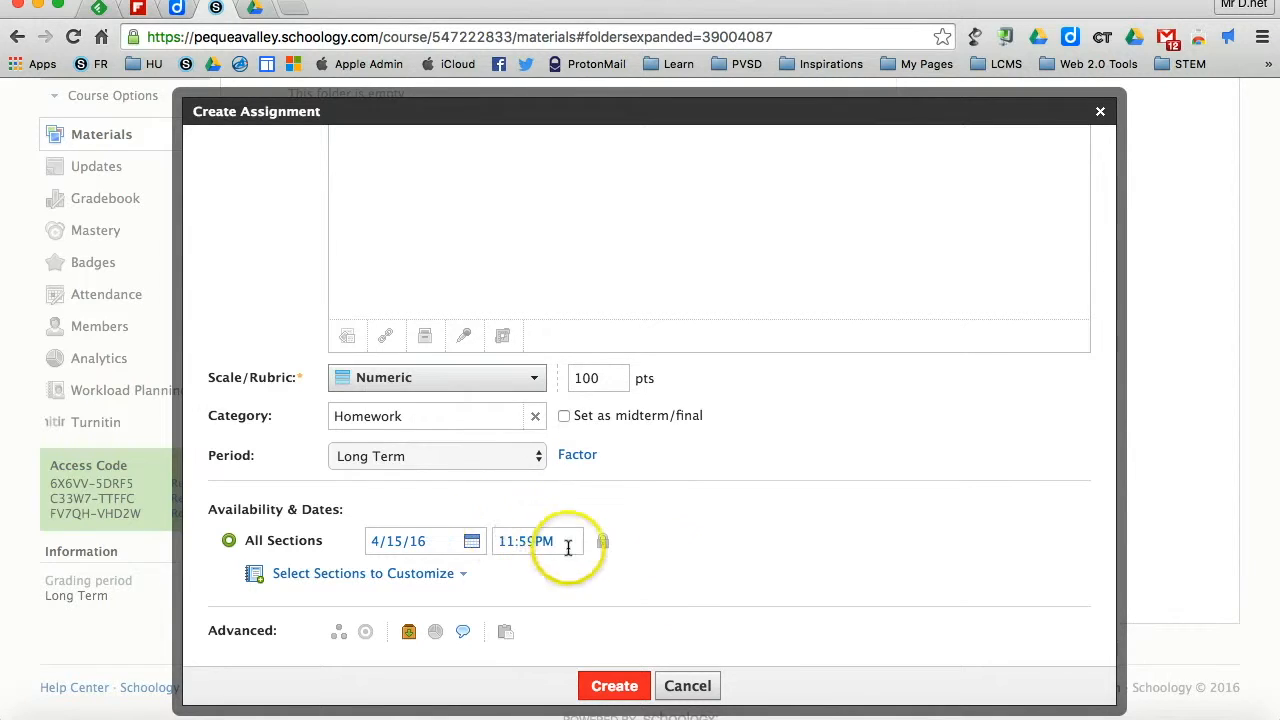
Step: Switch grade statistics on and off again, and disable comments for the assignment
scroll(686, 570, down, 1)
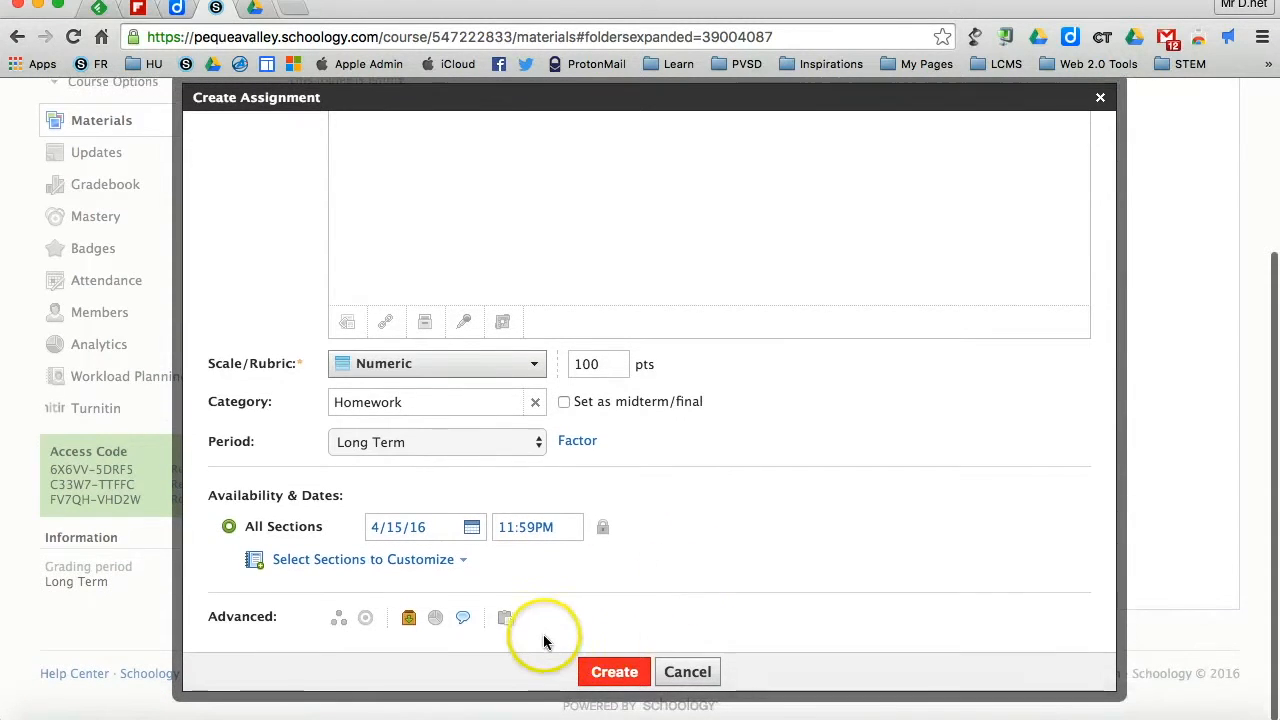
click(436, 620)
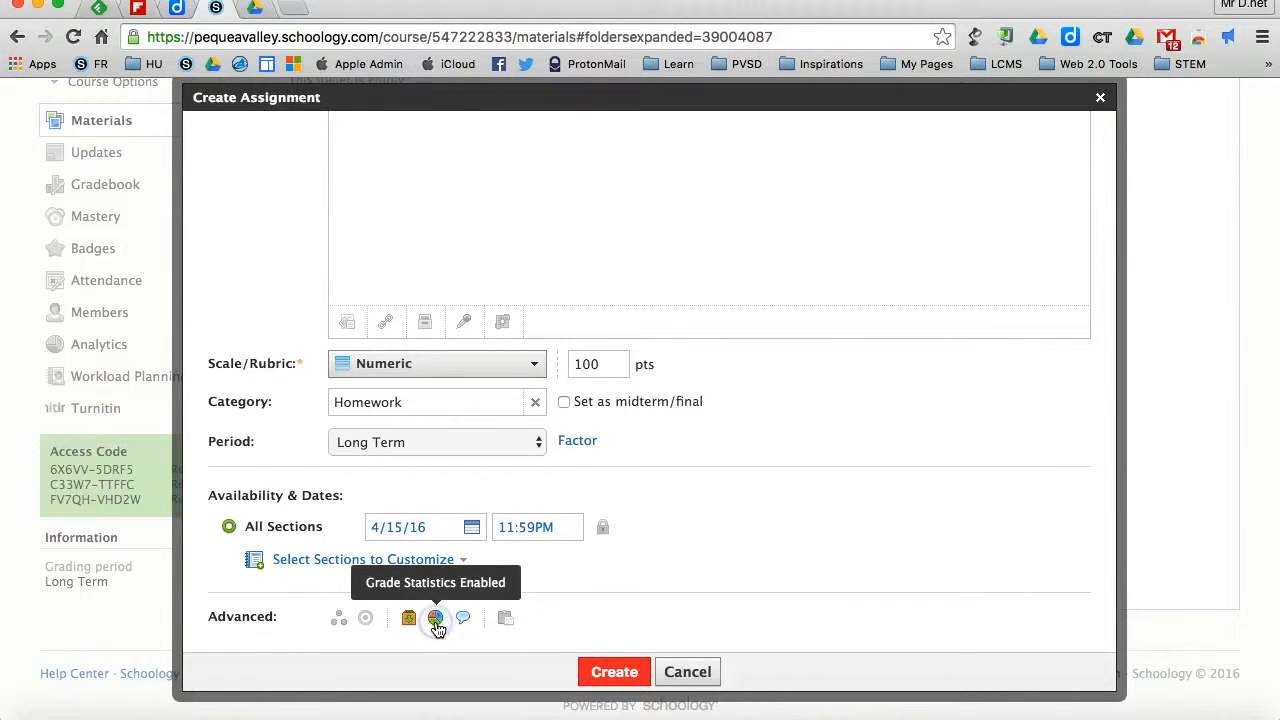
click(436, 620)
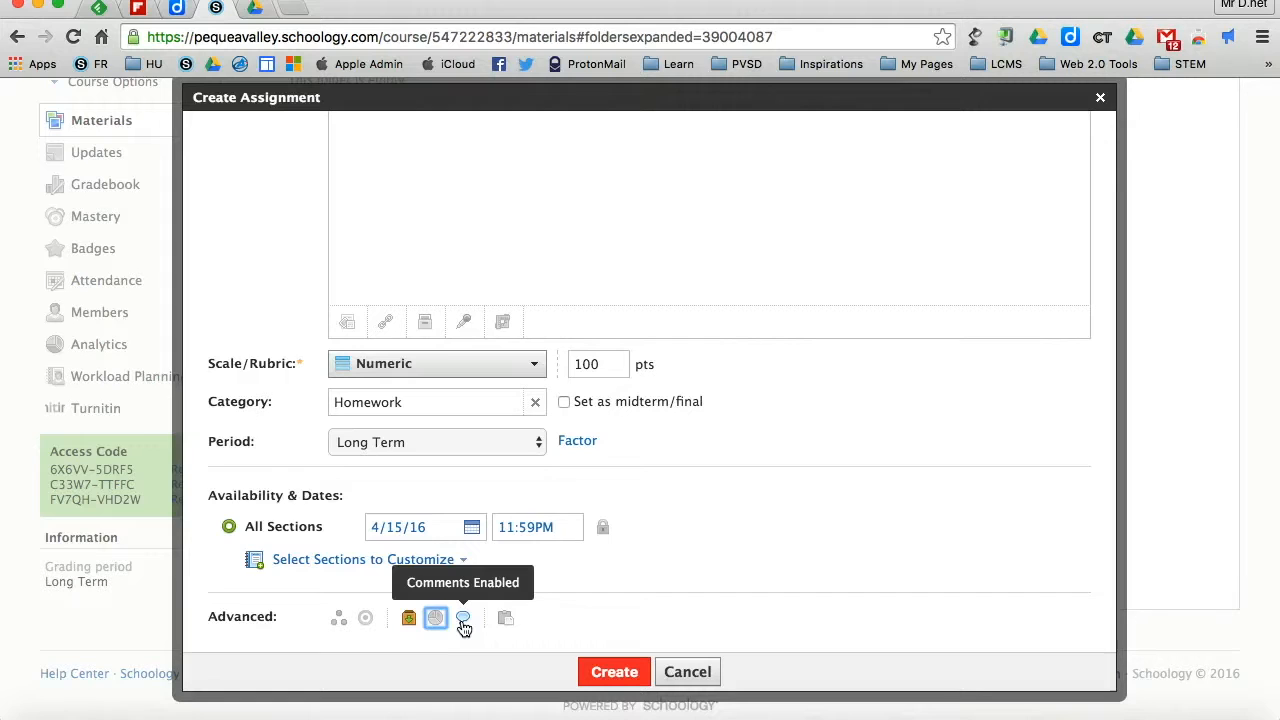
click(463, 620)
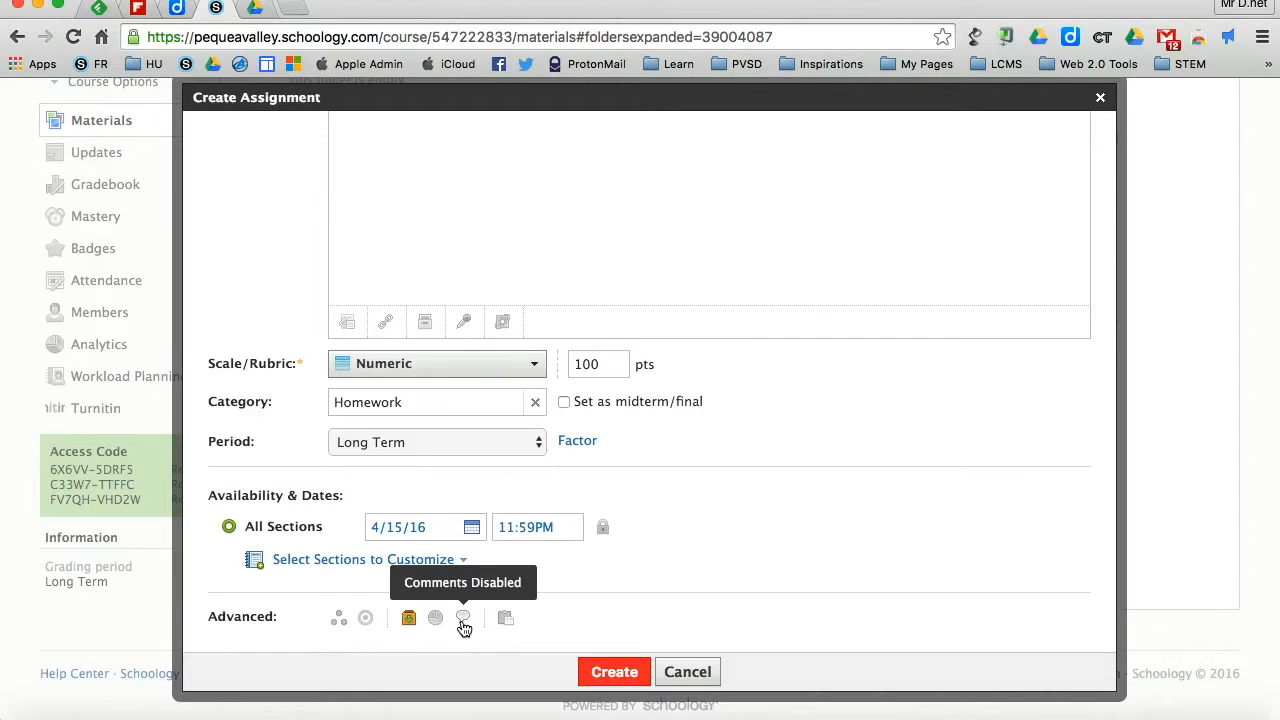
click(464, 627)
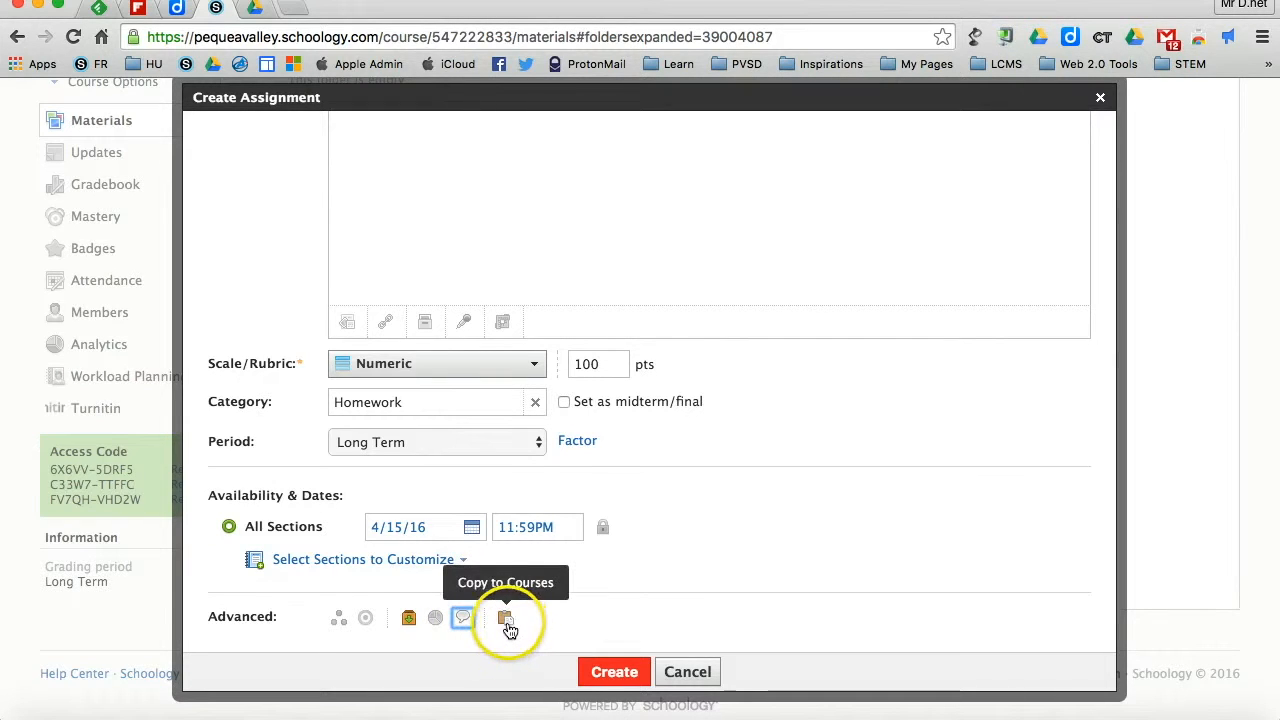
Step: Try copying the assignment to PV Apps for Education, Growth Mindset and August 4th PD: 101, and clear the selected courses
click(507, 624)
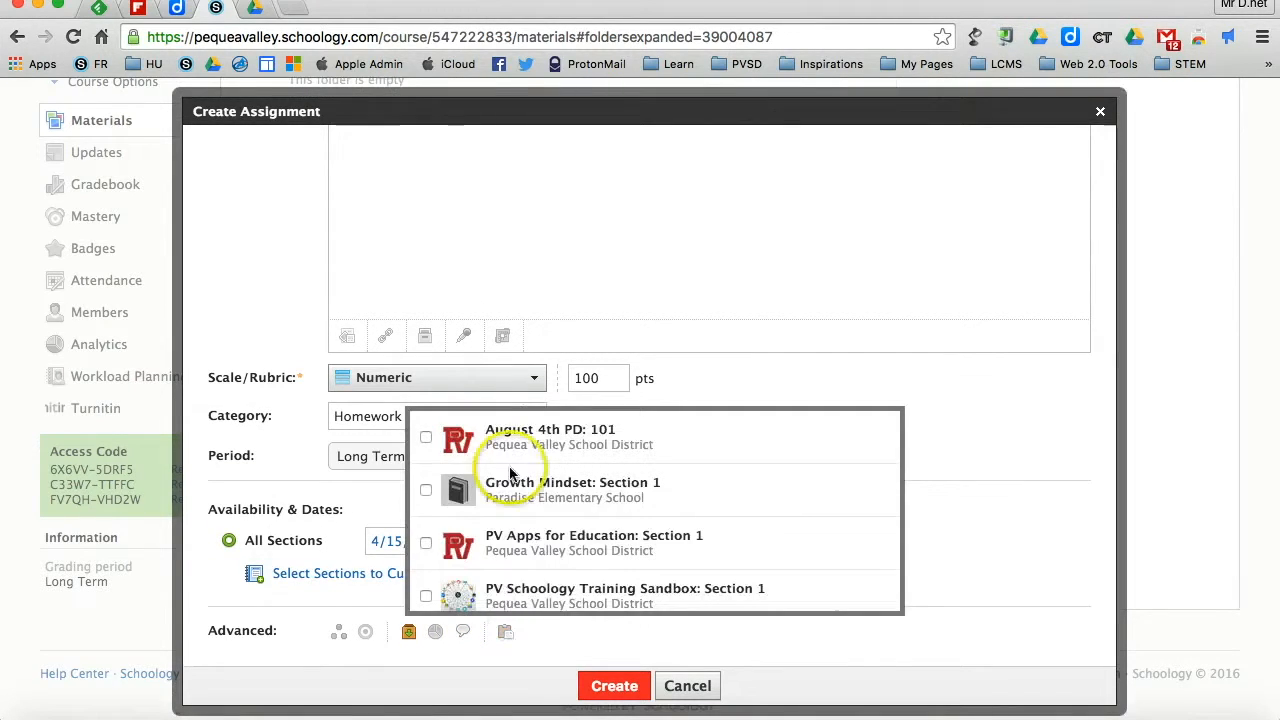
click(426, 543)
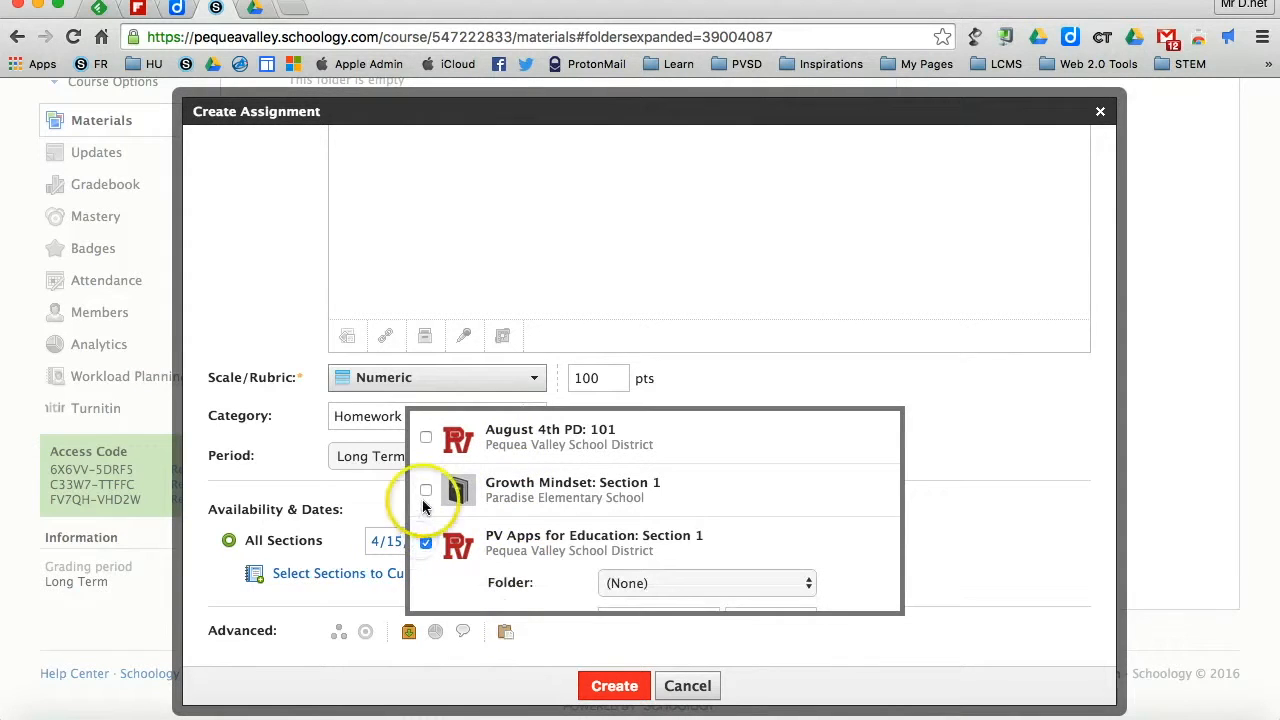
click(426, 490)
click(426, 438)
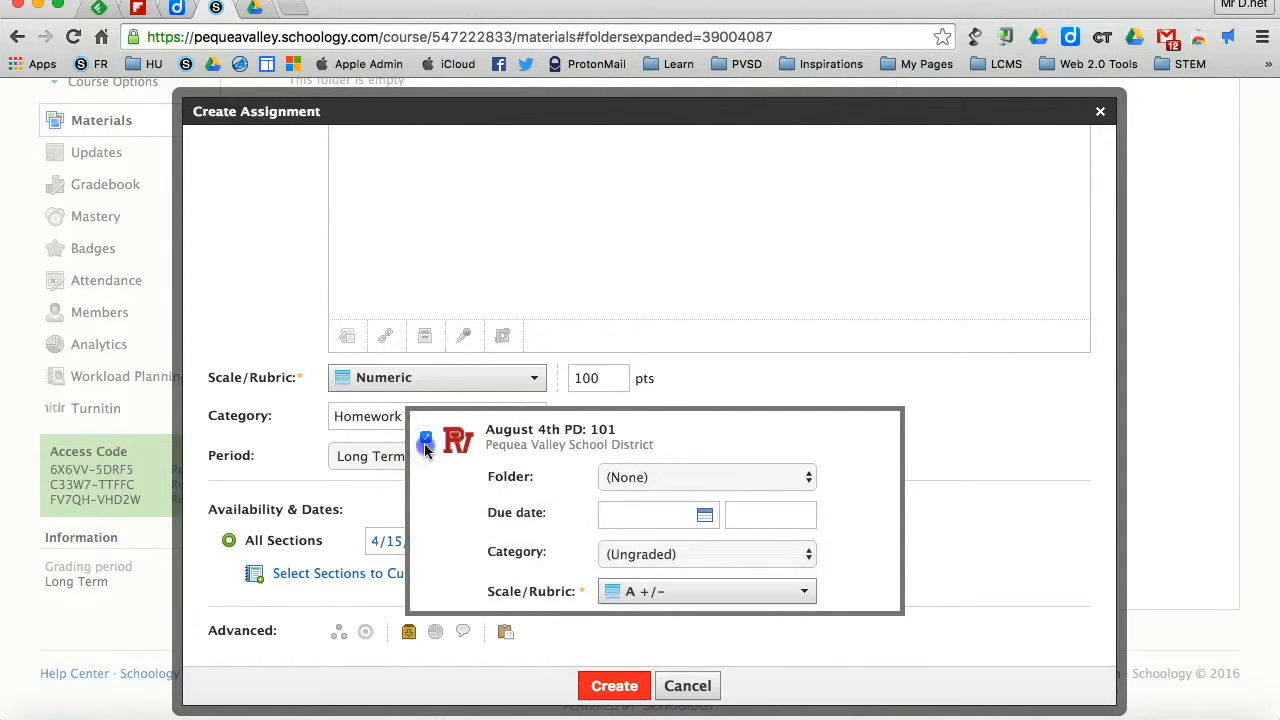
click(426, 443)
scroll(426, 448, down, 2)
click(426, 422)
scroll(426, 419, down, 1)
click(426, 428)
click(470, 686)
click(380, 676)
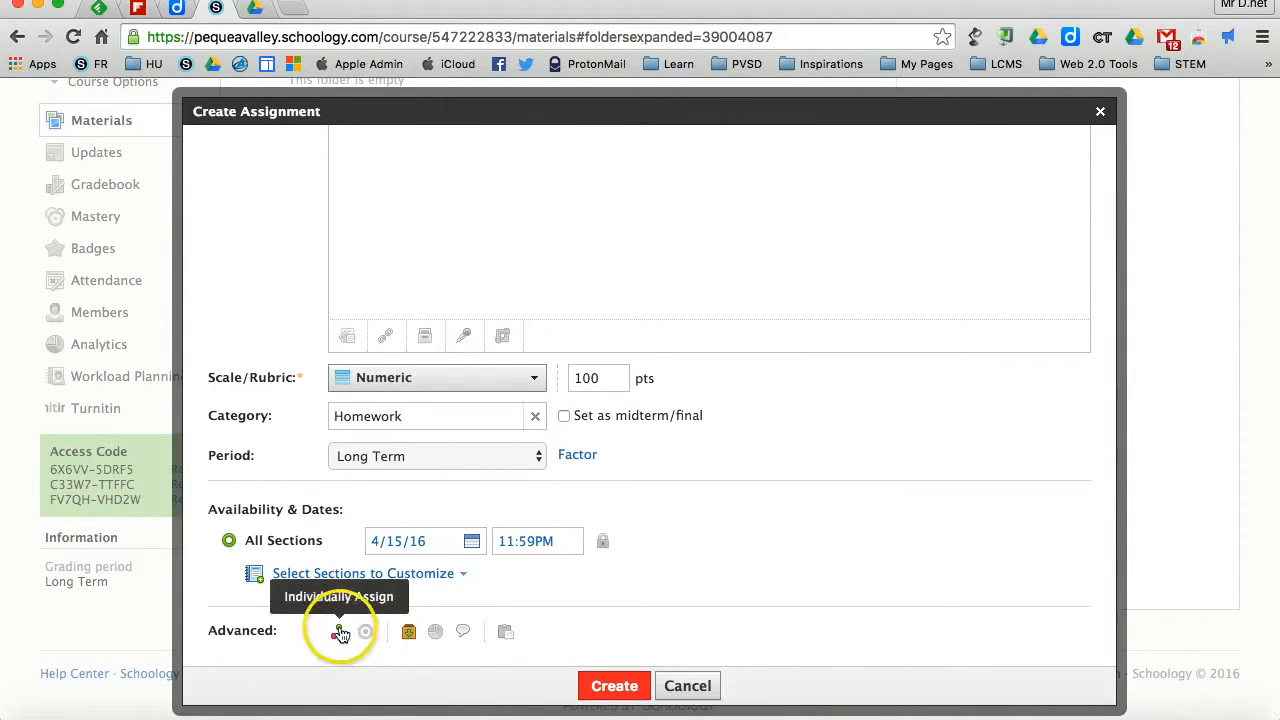
Step: Turn on individual assigning and place the cursor in the empty Assign to field
click(340, 638)
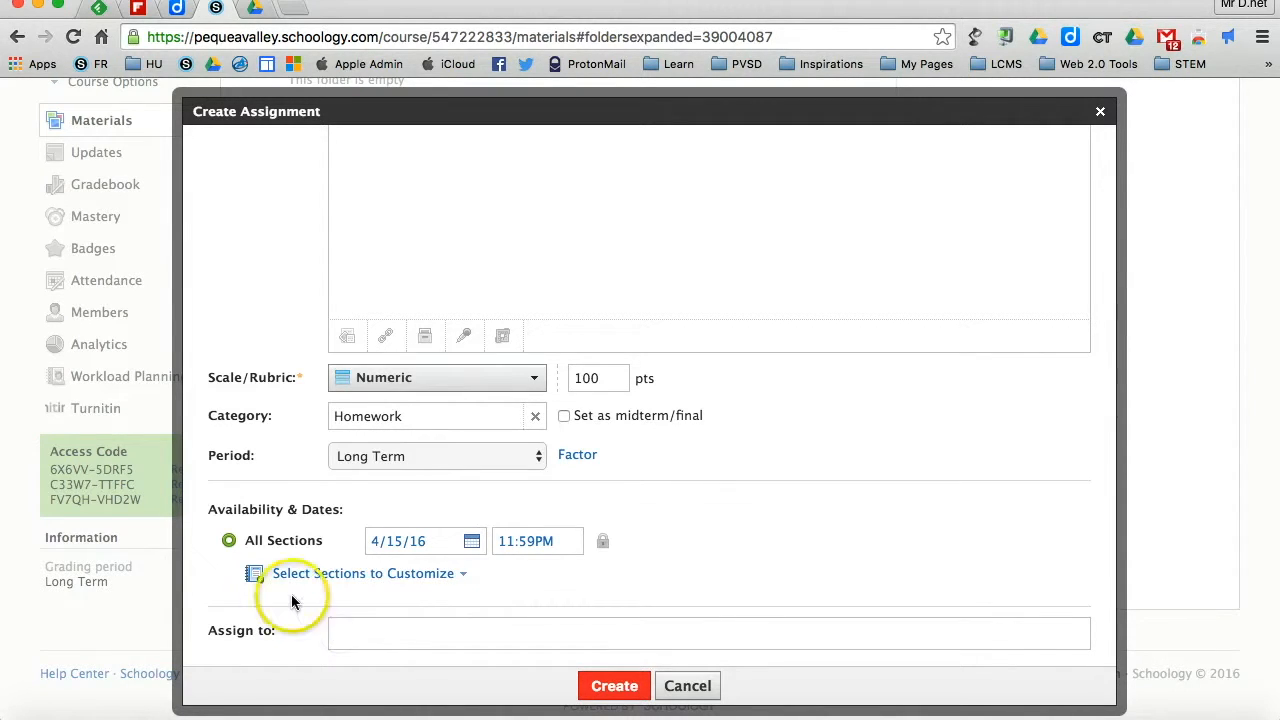
scroll(285, 594, down, 2)
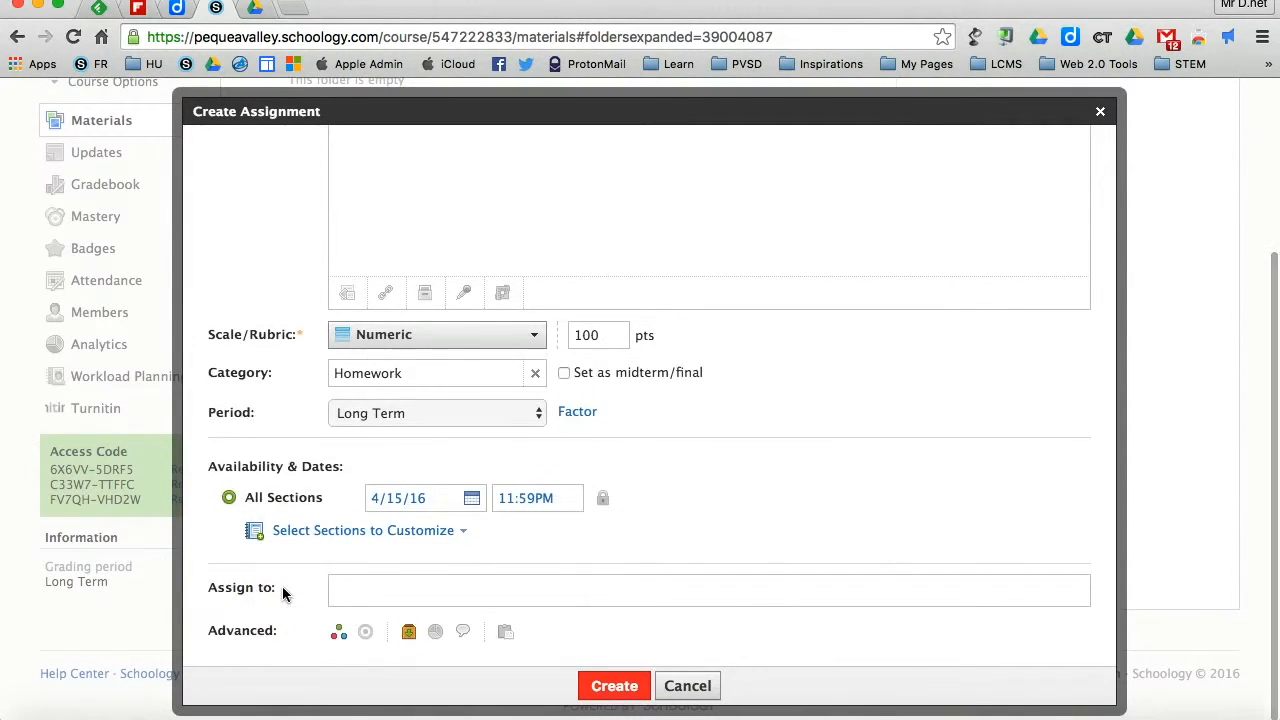
click(339, 587)
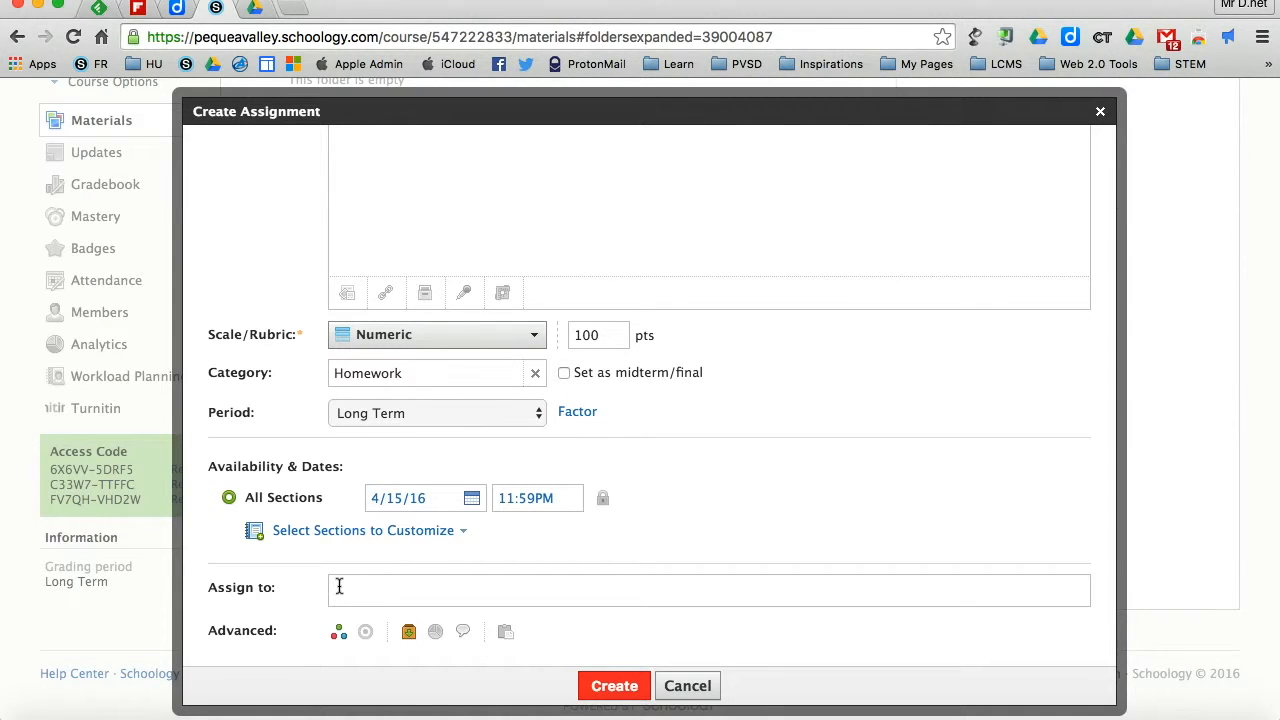
Step: Create the assignment and expand the Test folder in the course materials
click(607, 688)
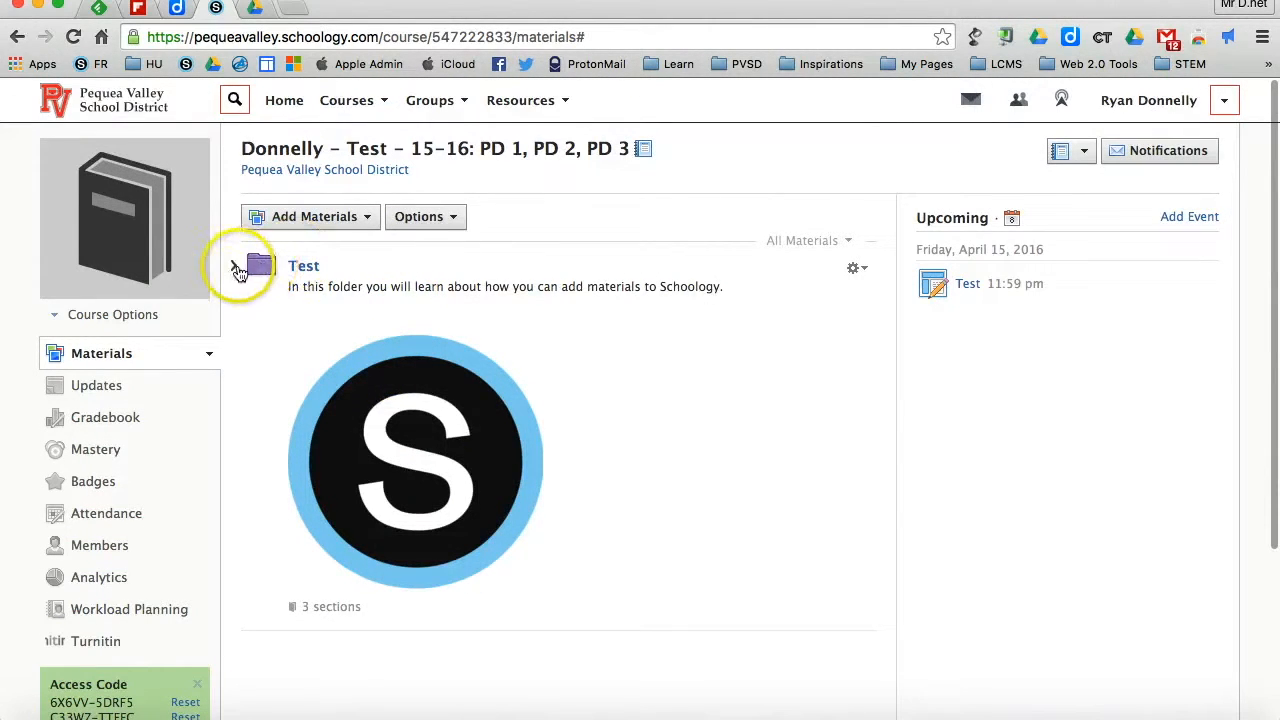
click(236, 269)
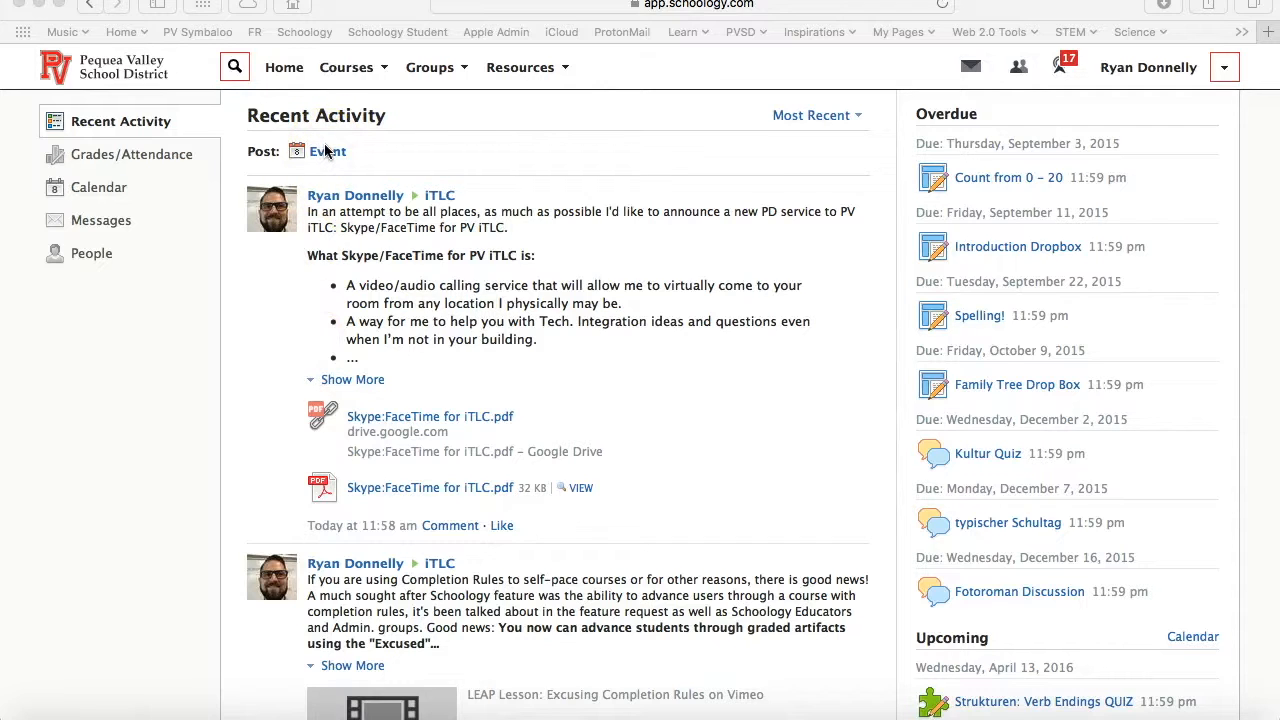
Step: In the student's Schoology session in Safari, open the Join a Course dialog
click(350, 74)
click(351, 76)
click(338, 340)
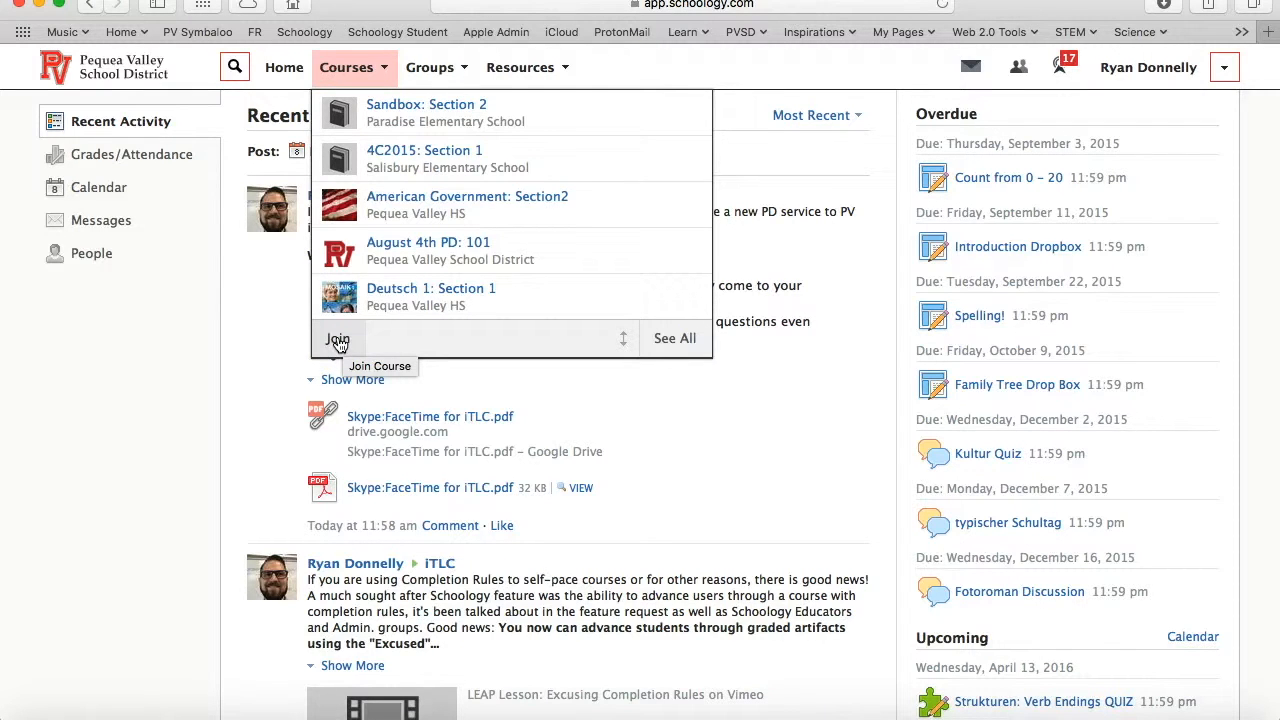
click(338, 341)
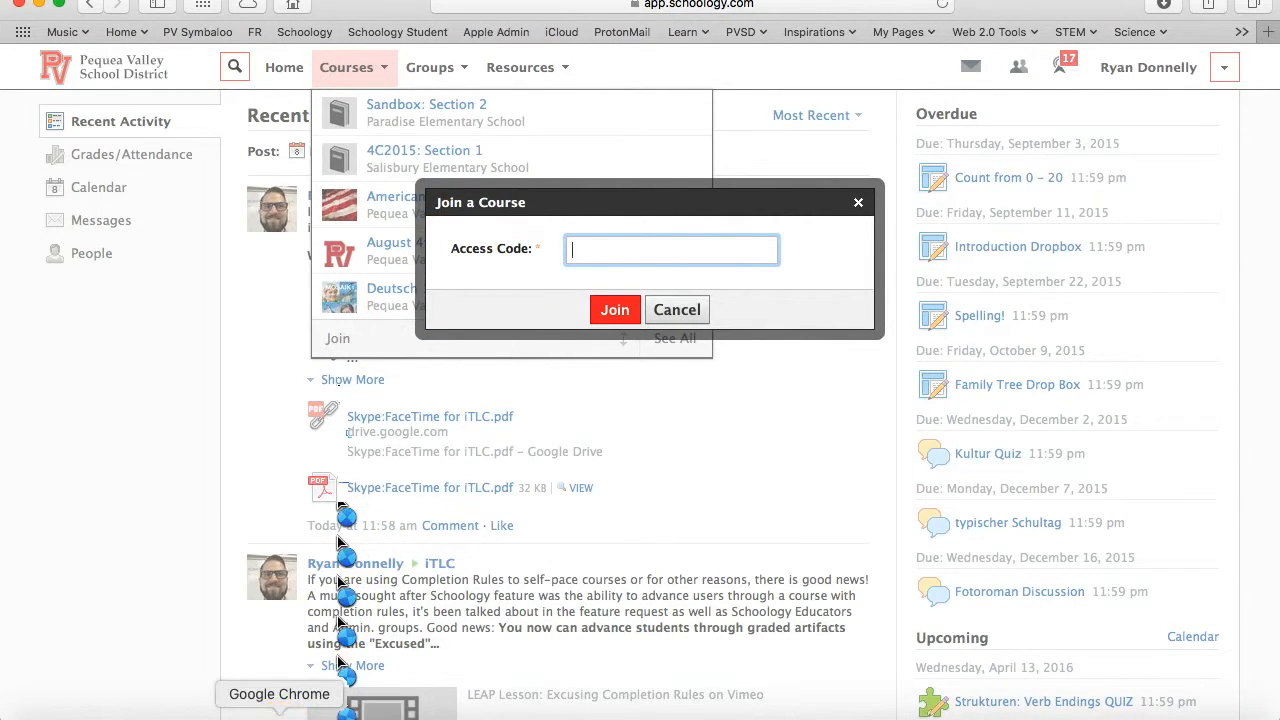
Step: Switch to Google Chrome, select the access code of section PD 1 on the course page, and return to the Join a Course dialog in Safari
click(279, 710)
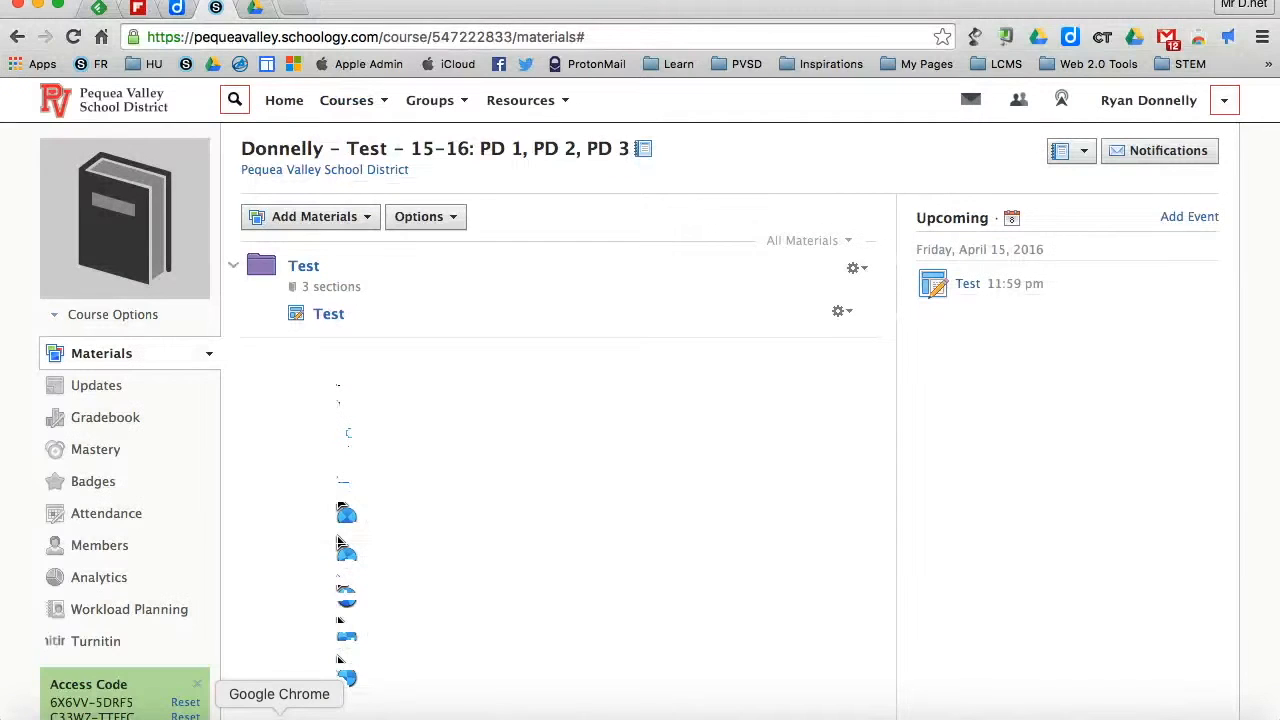
scroll(272, 565, down, 2)
scroll(272, 565, down, 1)
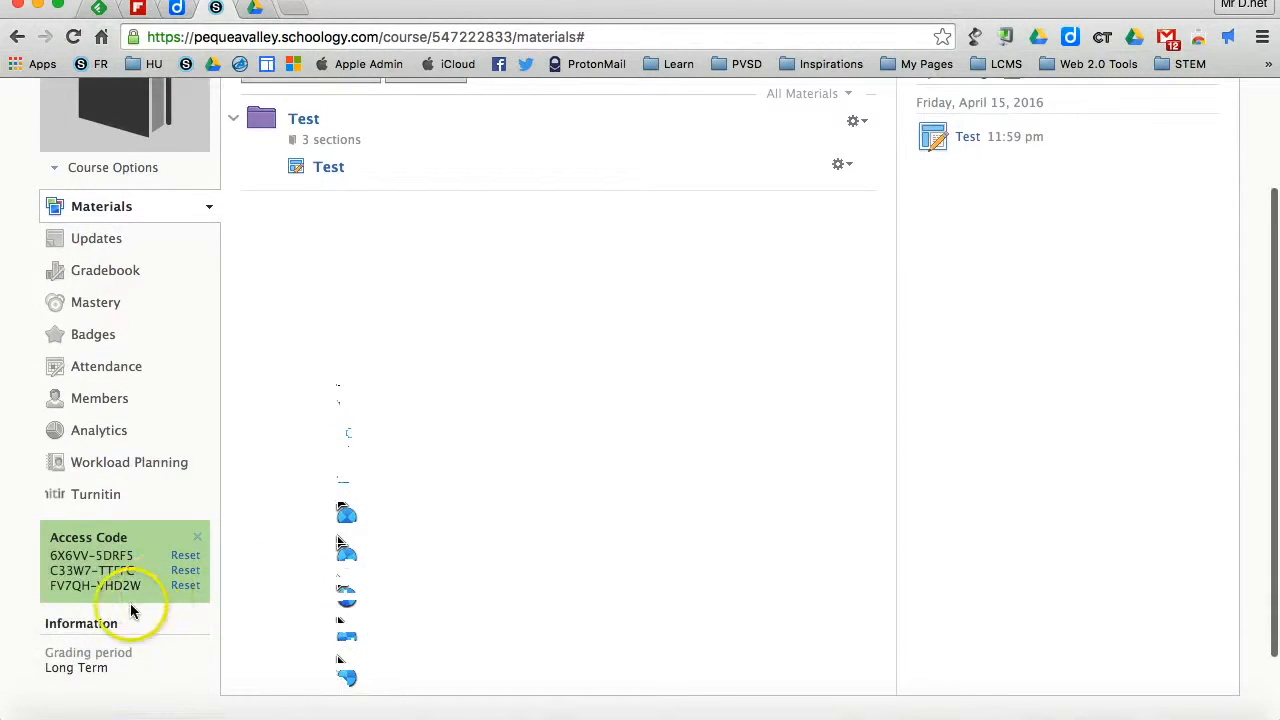
mouse_move(167, 591)
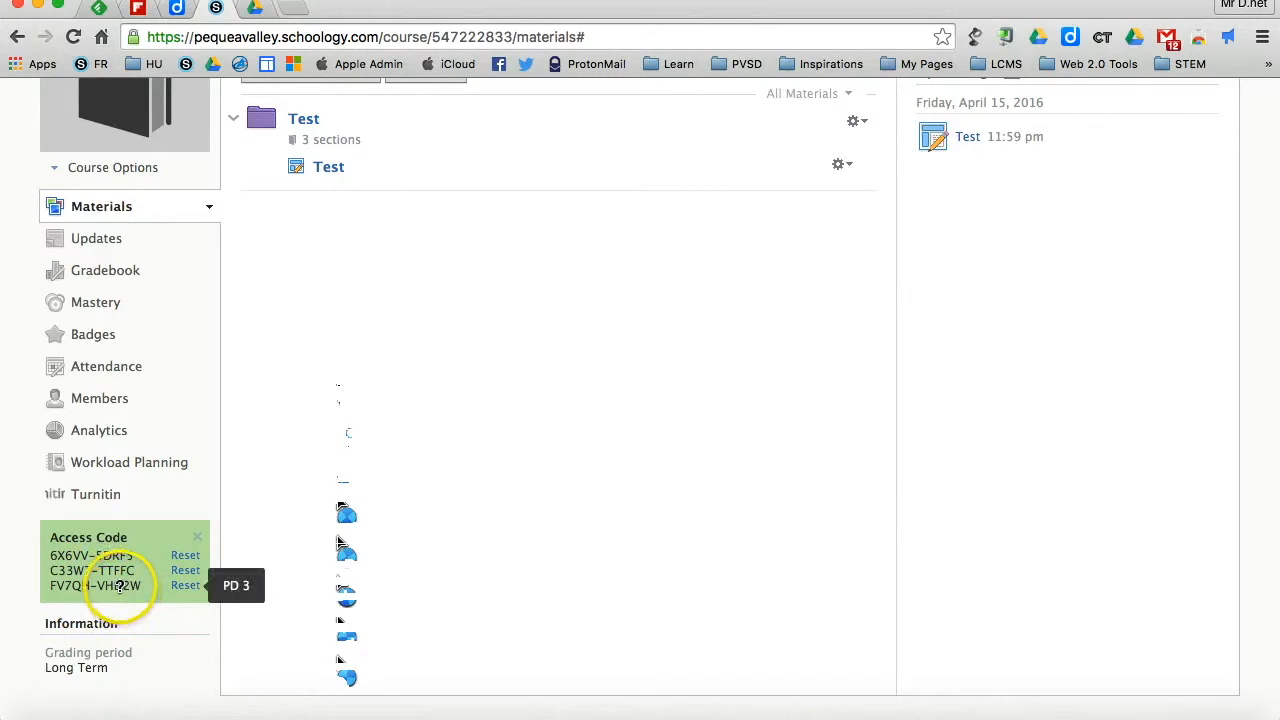
mouse_move(112, 563)
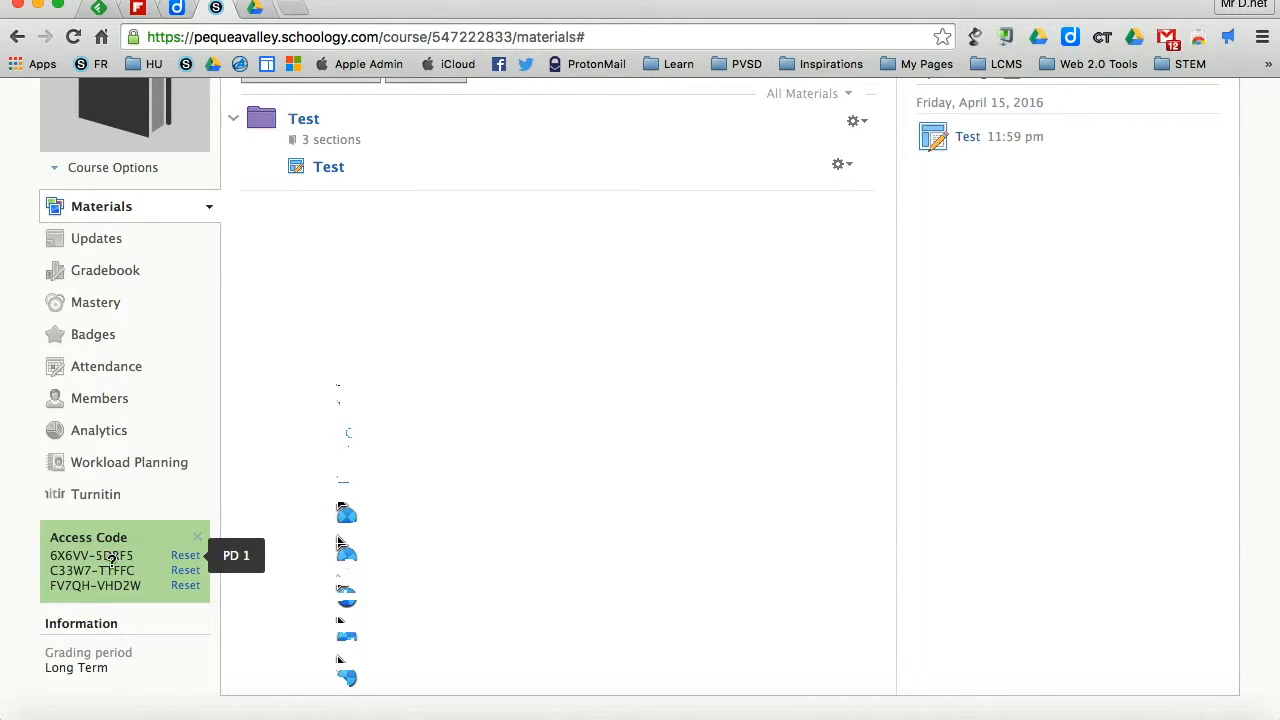
click(118, 570)
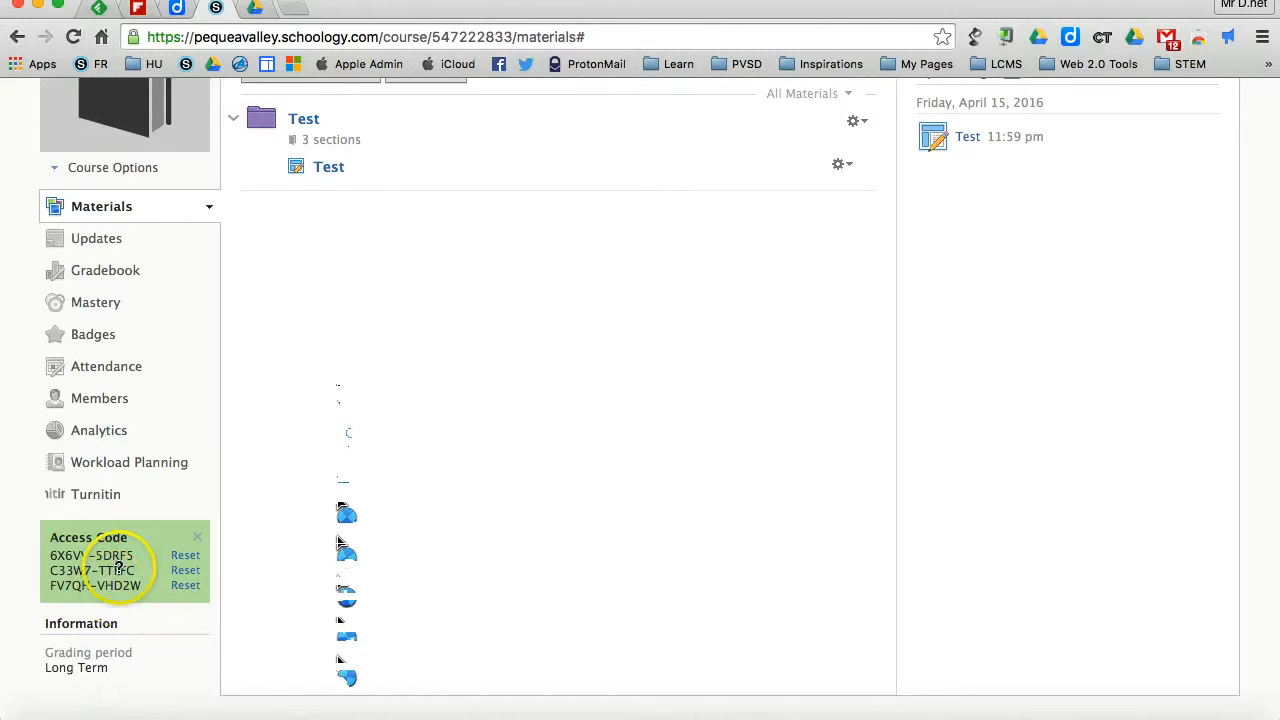
drag(136, 556, 48, 558)
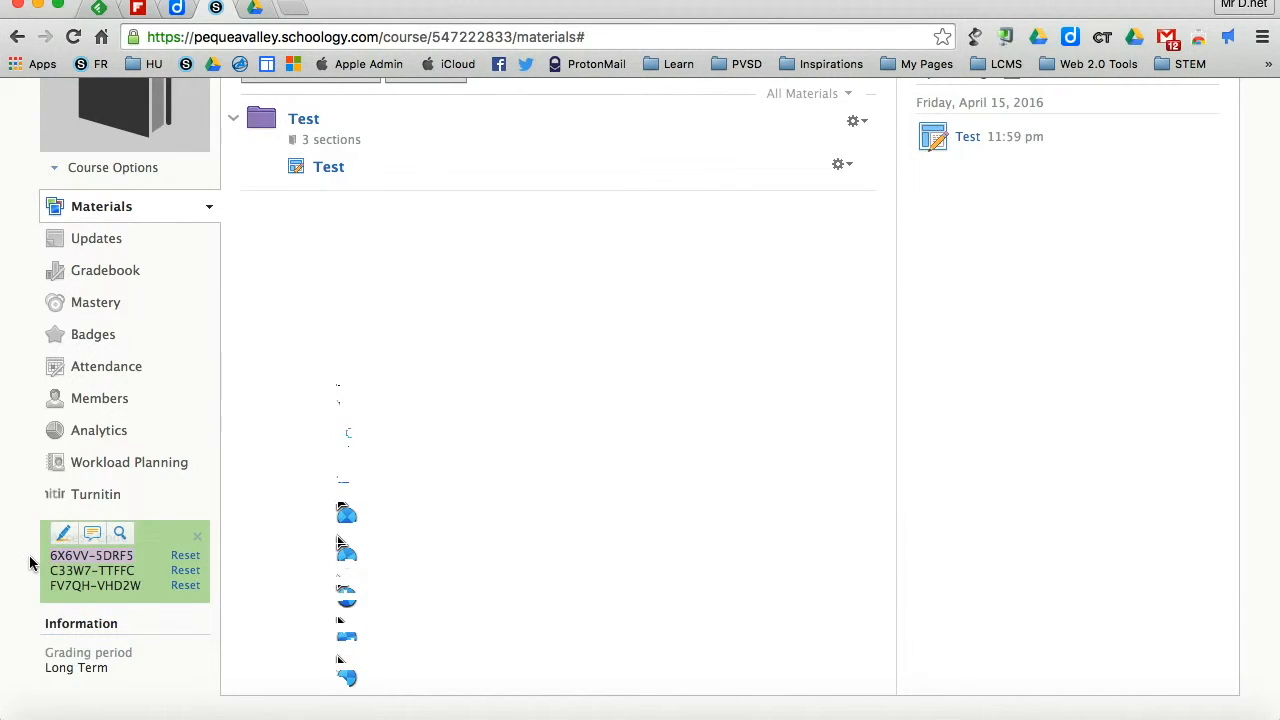
click(334, 712)
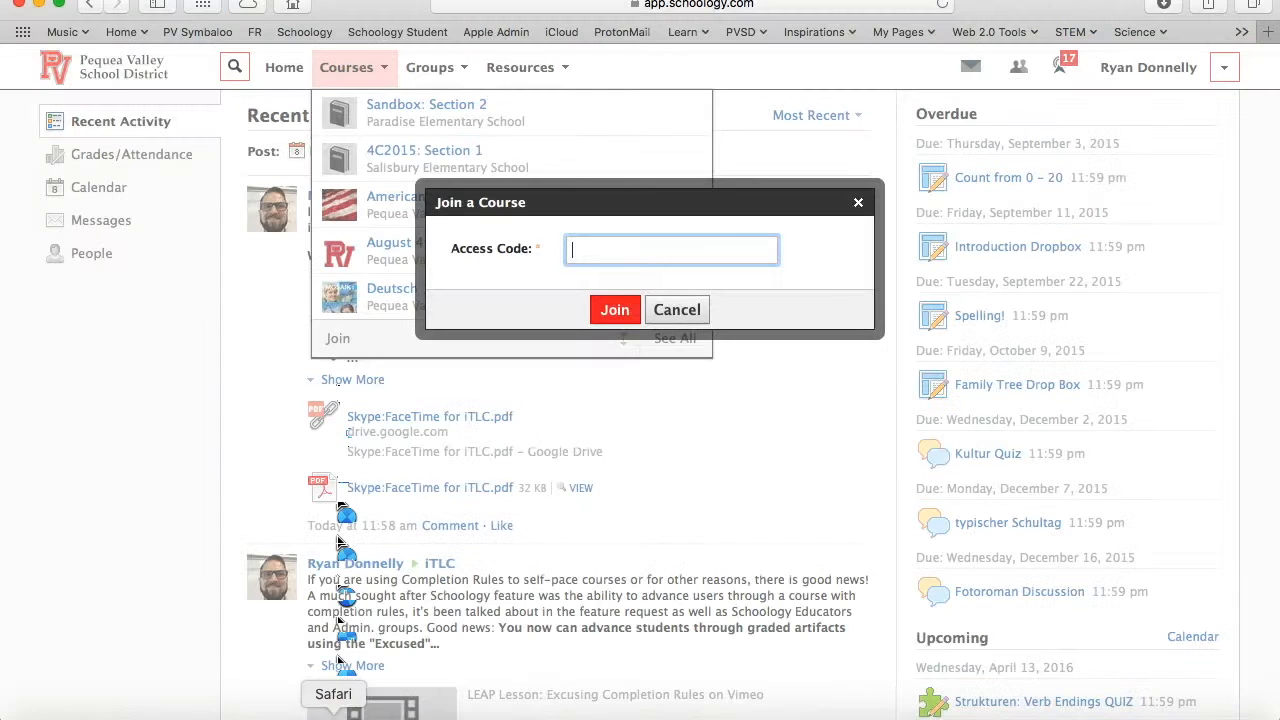
Step: Paste the section's access code into the Join a Course dialog and join the course
click(574, 245)
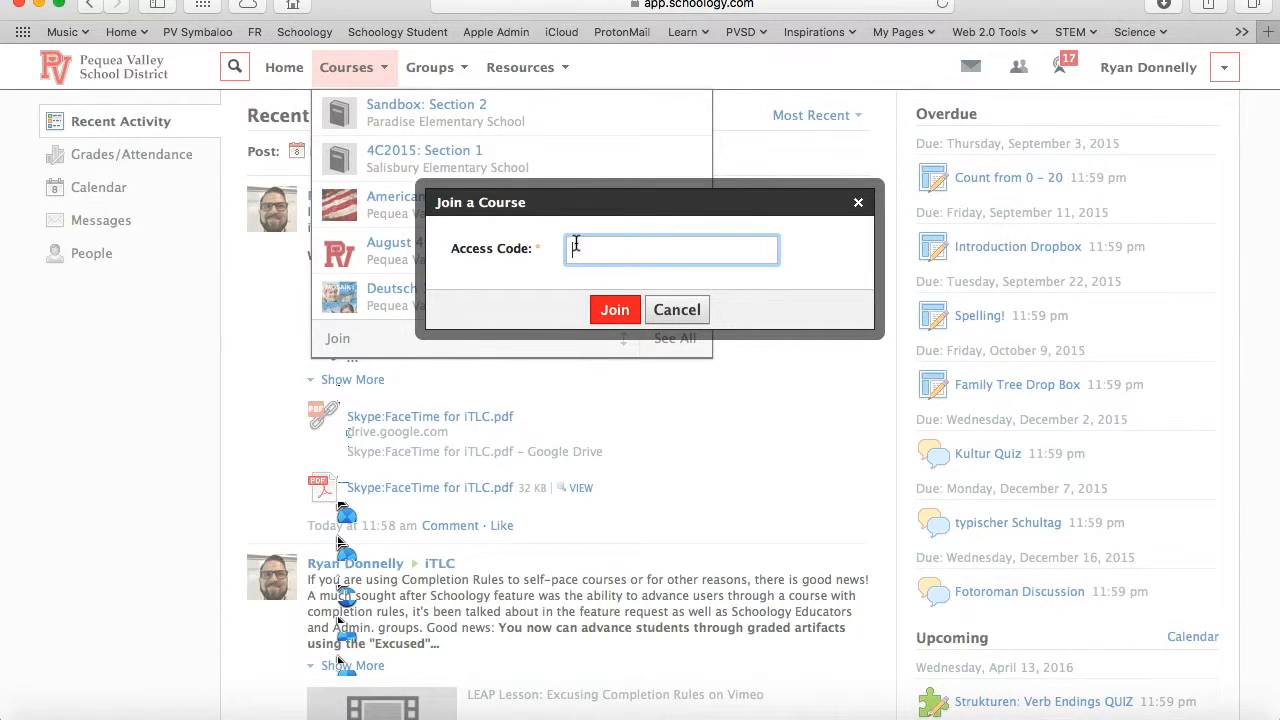
key(super+v)
click(615, 310)
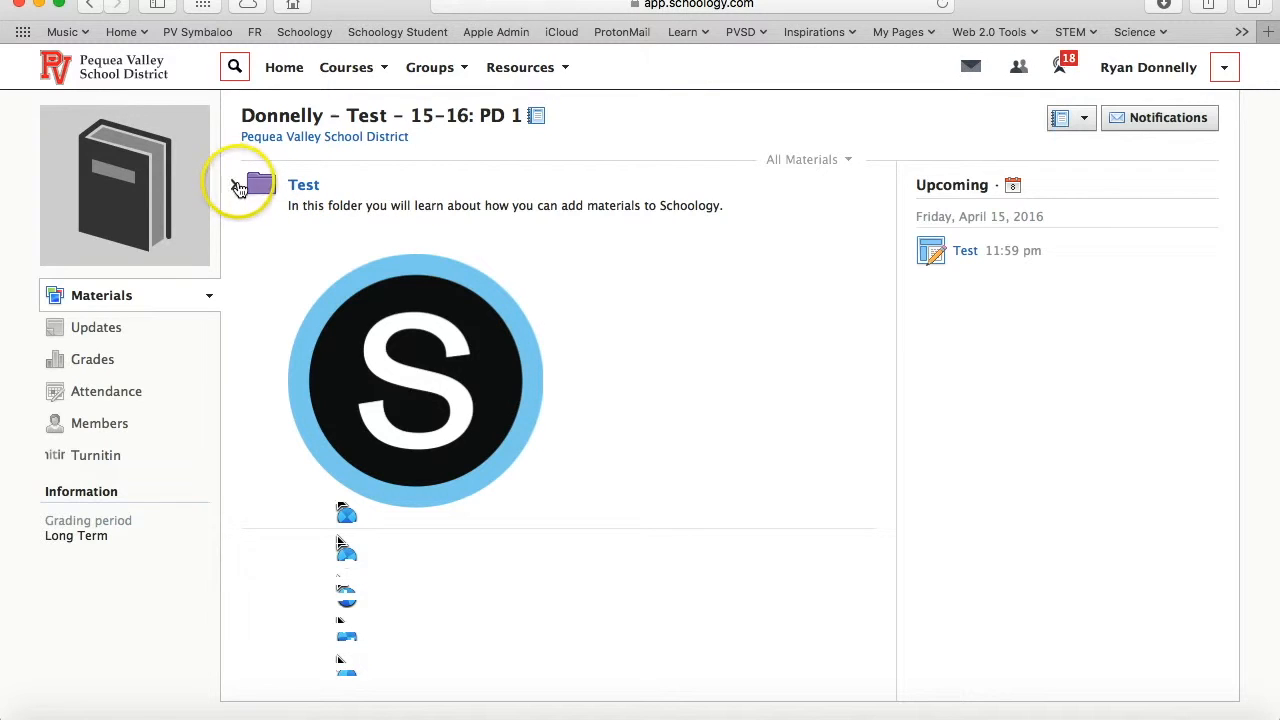
Step: Open the Test assignment inside the Test folder, check where its Directions link leads, and return to the assignment page
click(306, 187)
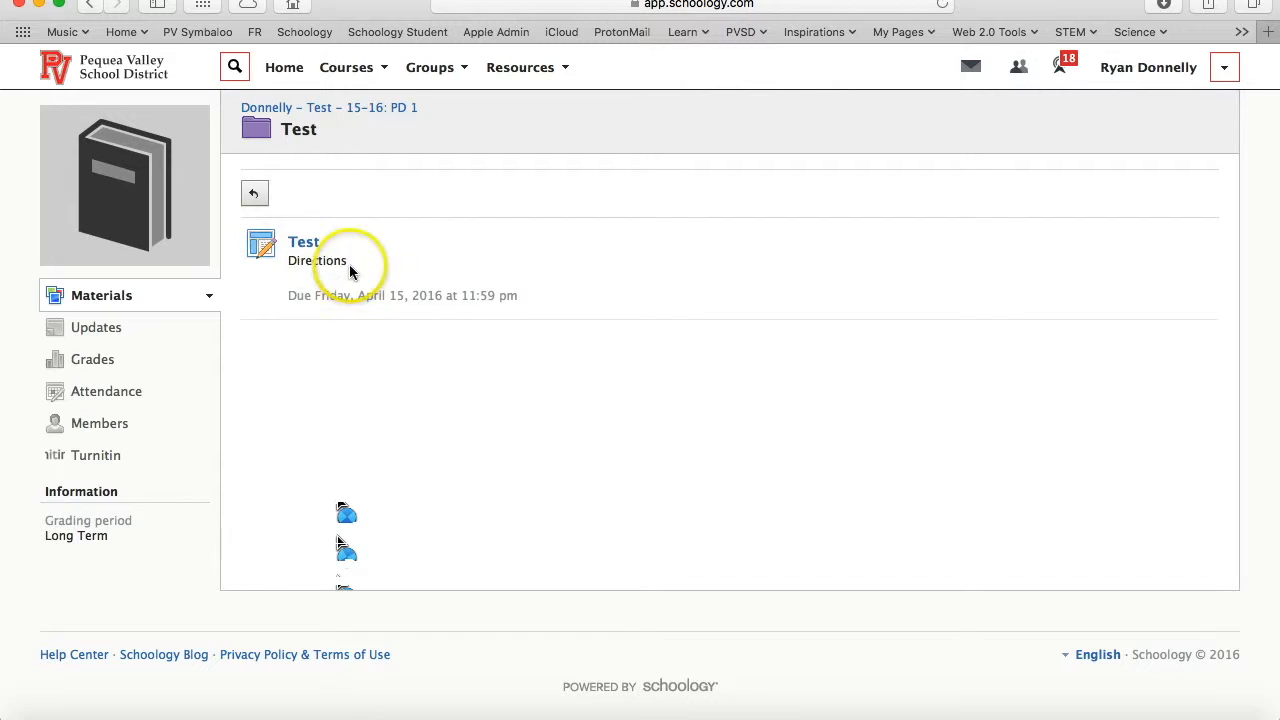
click(304, 243)
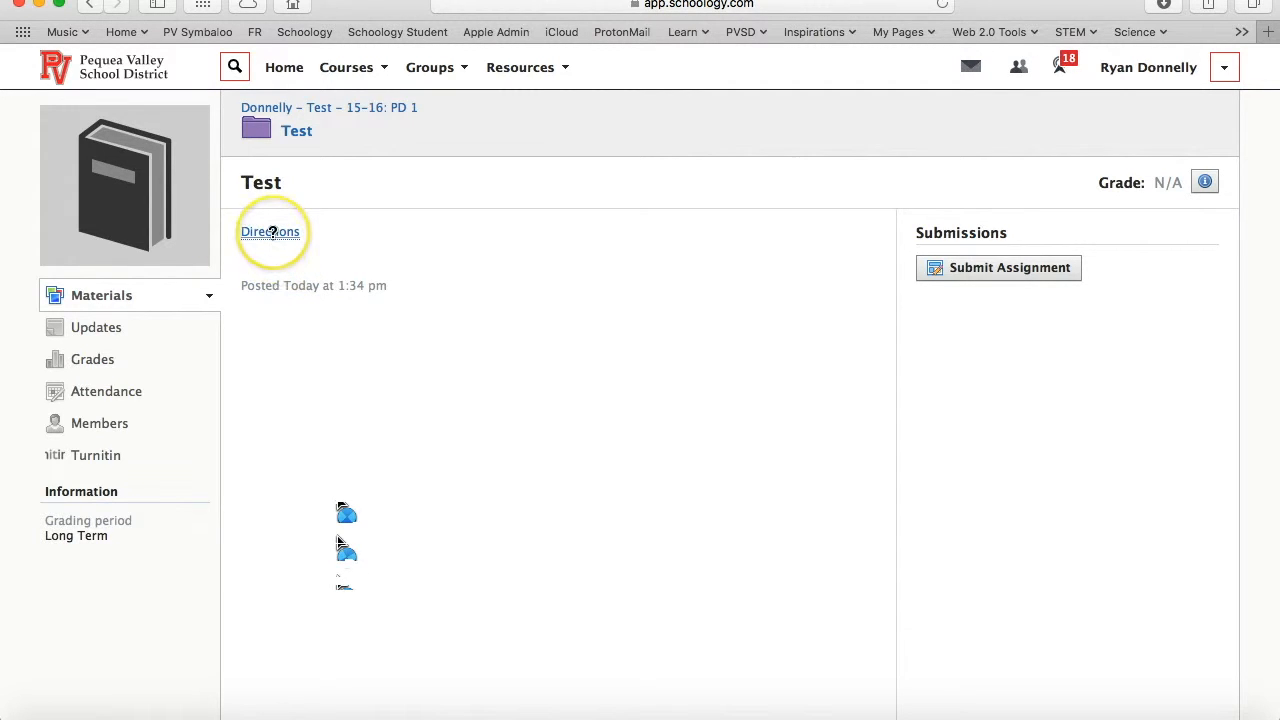
click(271, 232)
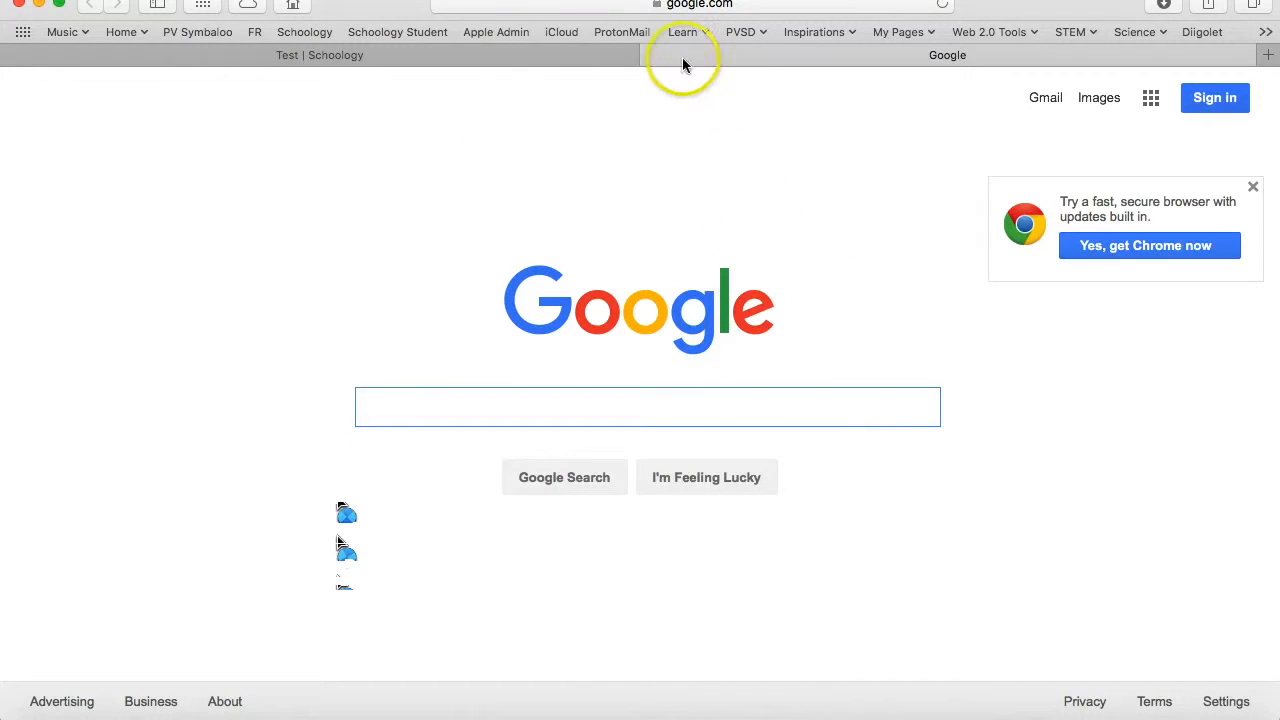
click(651, 56)
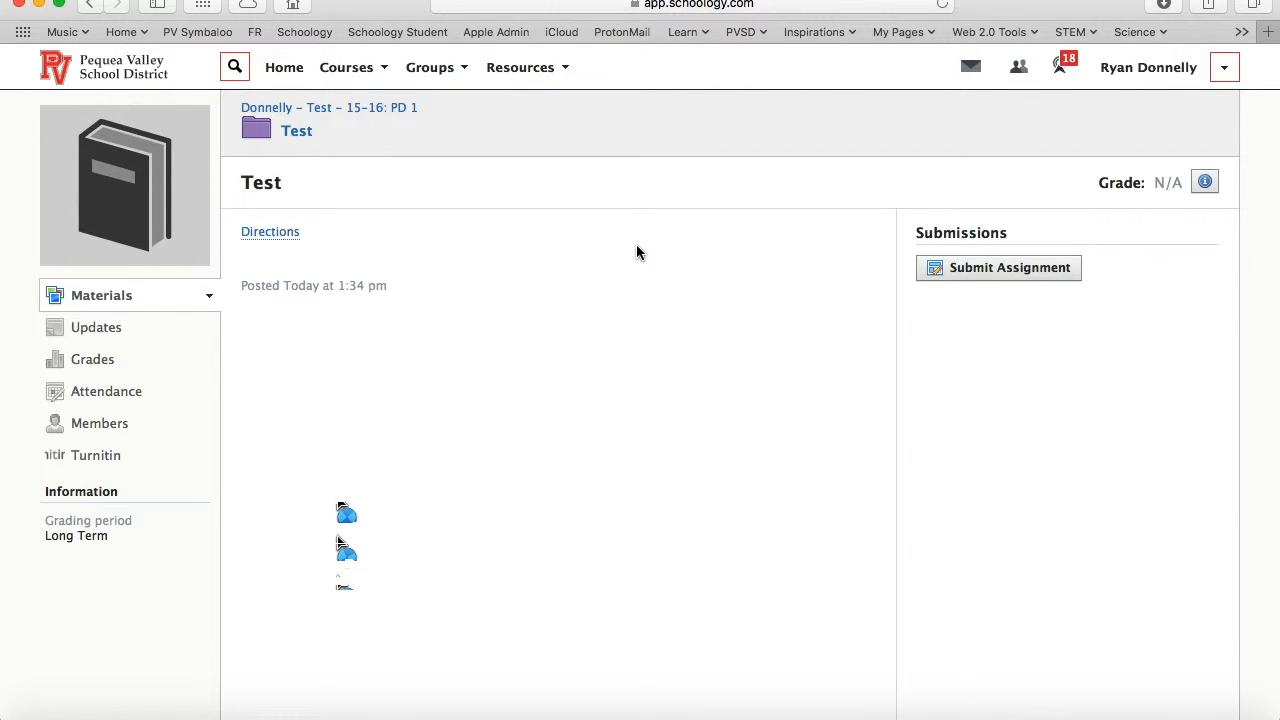
Step: Attach Schoology circle logo.png, searched for as "schoology logo", to a submission for the Test assignment with the comment "This was really hard!"
click(1024, 269)
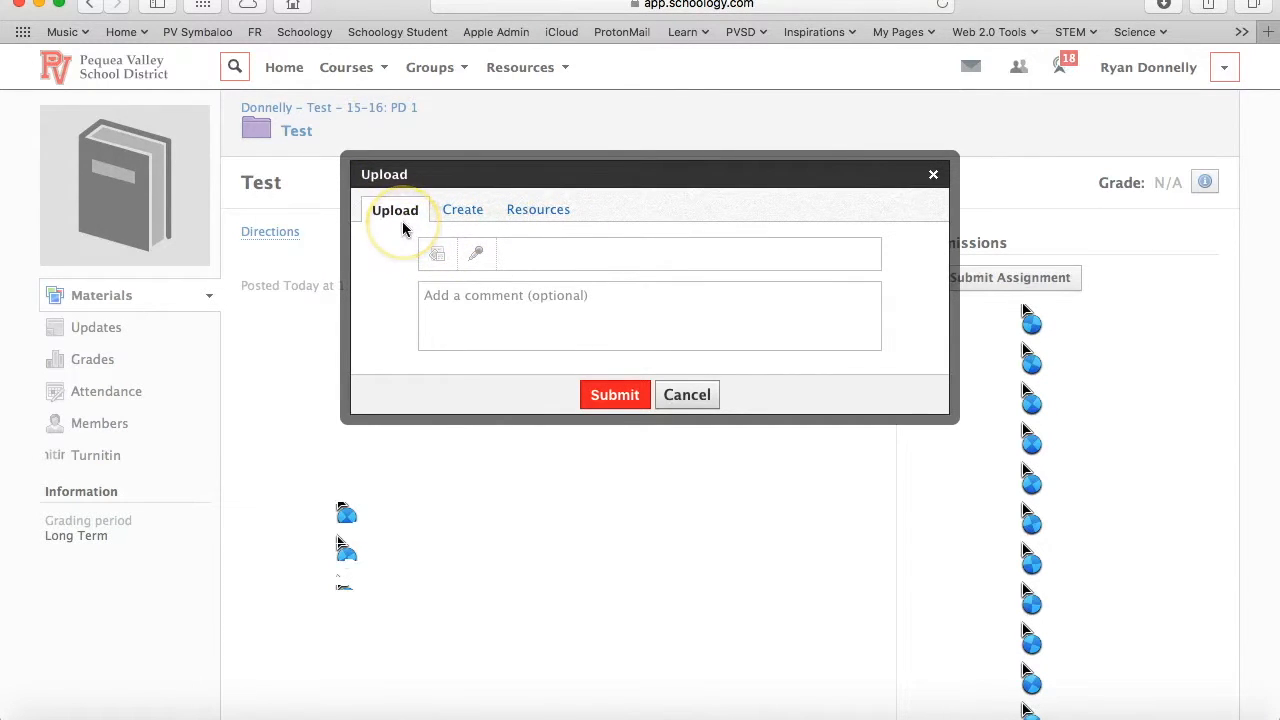
click(435, 253)
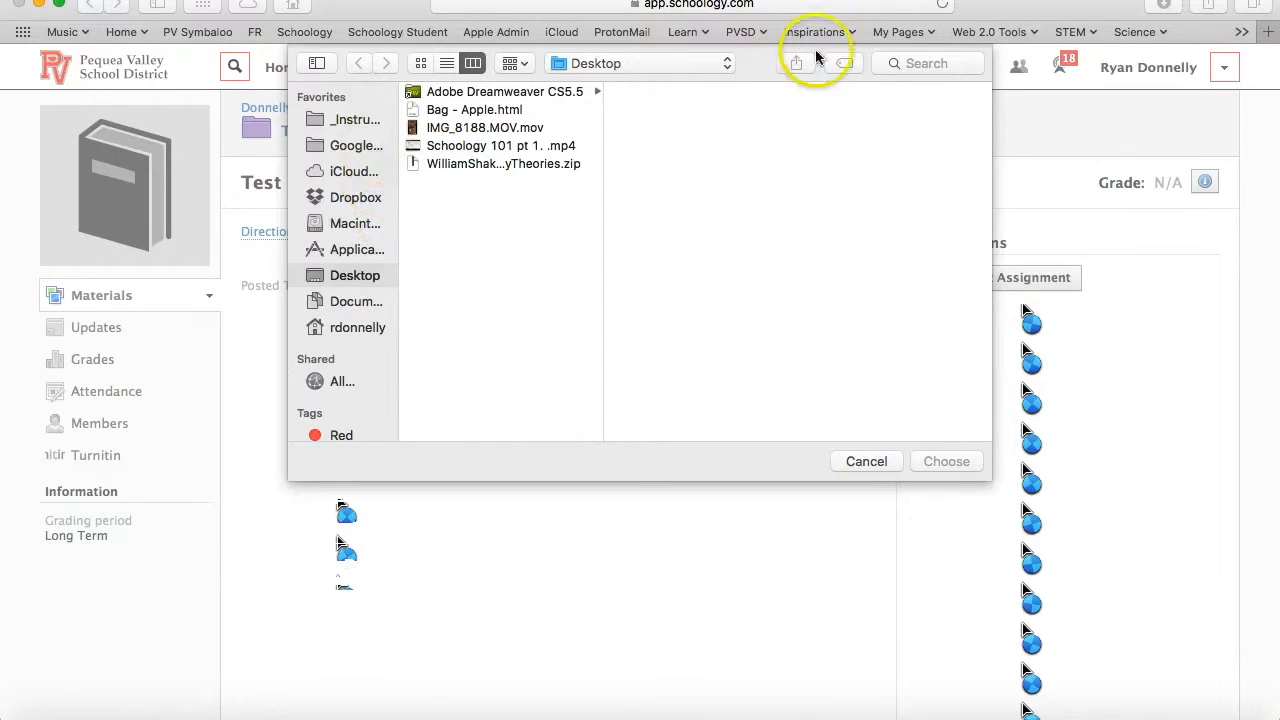
click(905, 66)
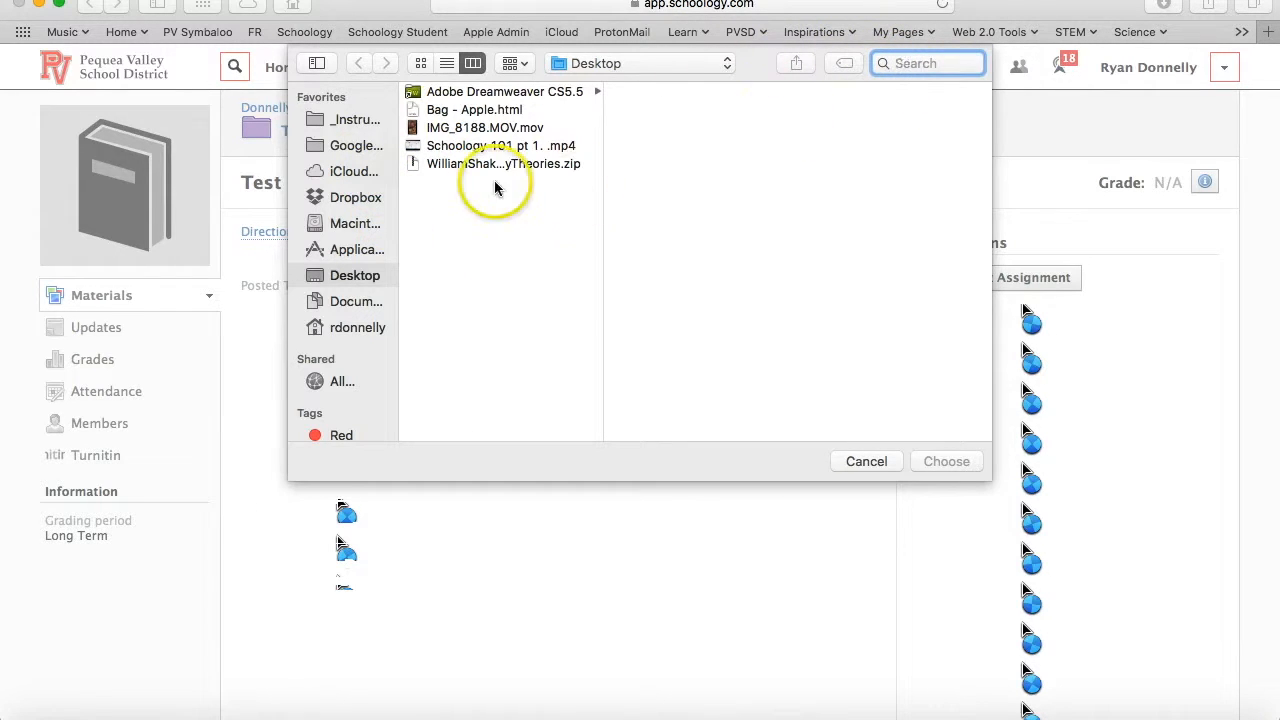
click(348, 120)
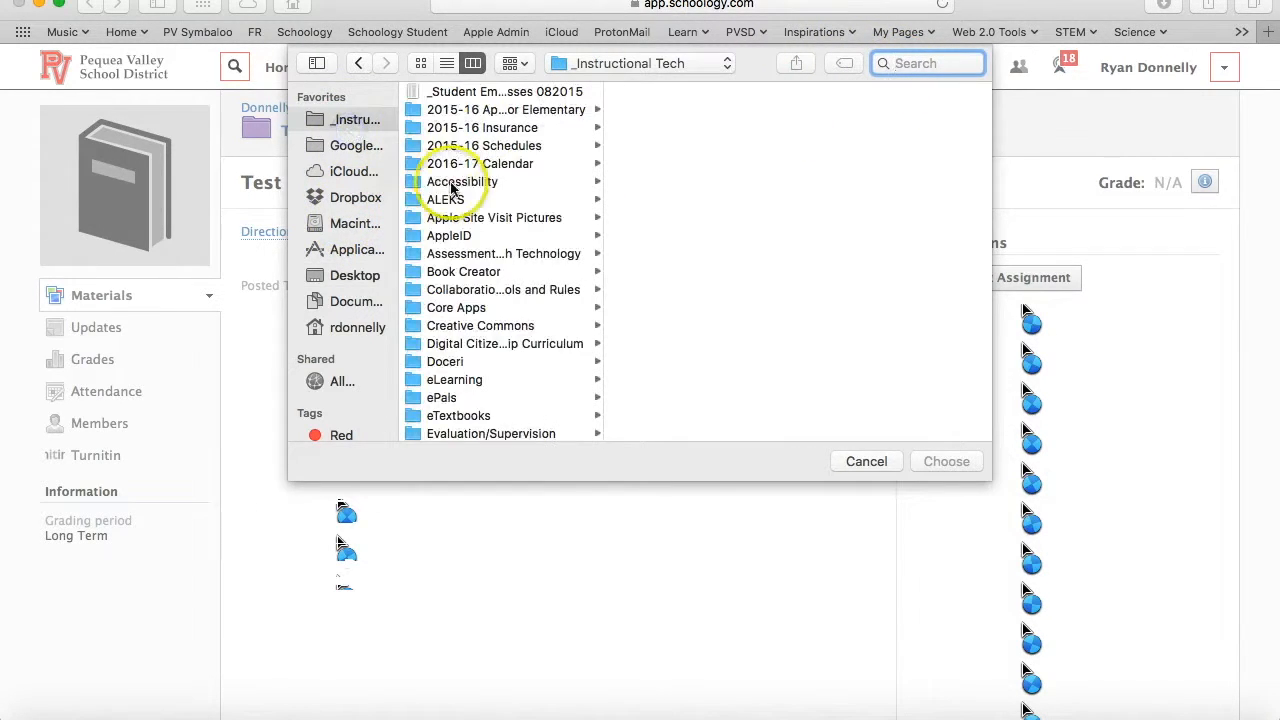
click(906, 63)
text(schoology logo)
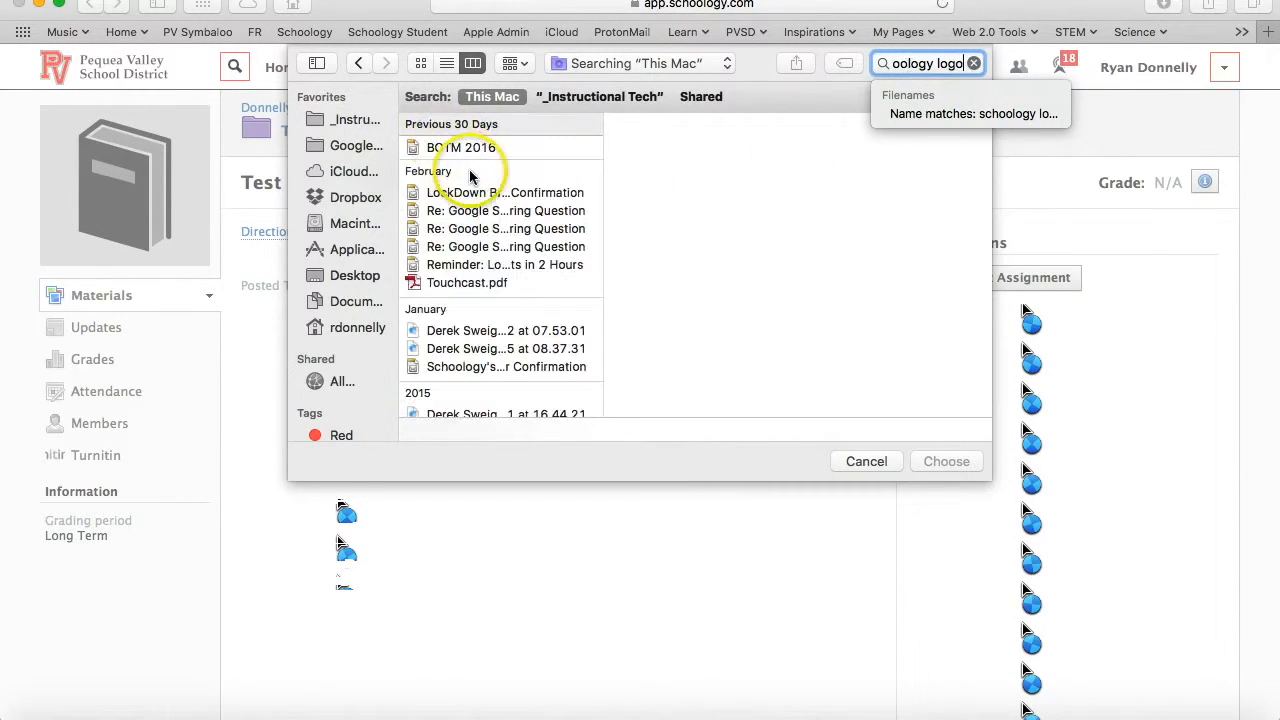
scroll(465, 170, down, 10)
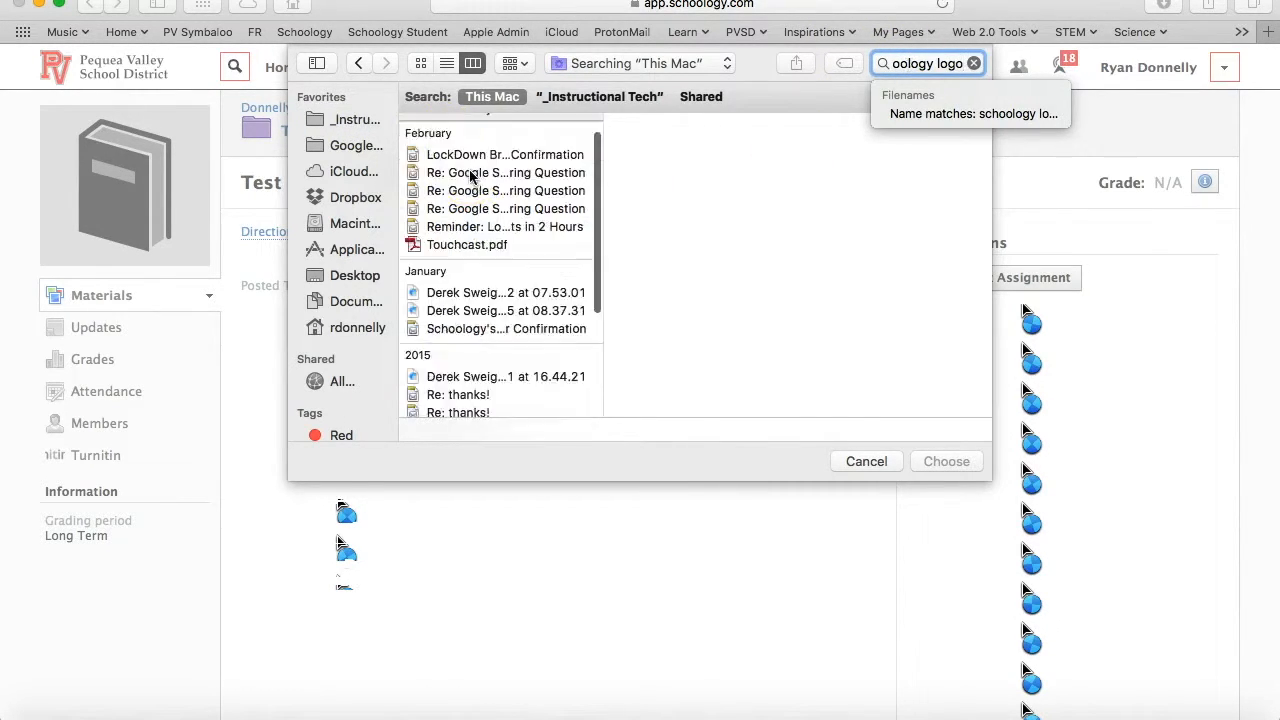
click(488, 246)
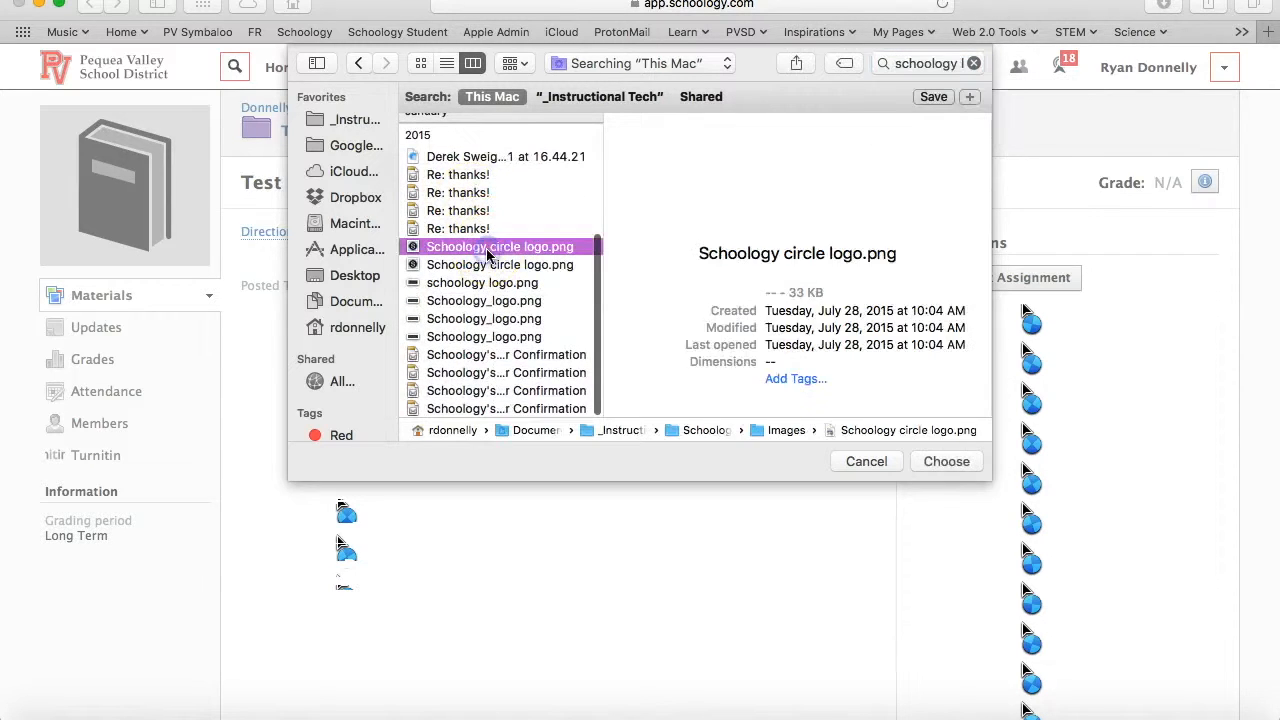
click(947, 462)
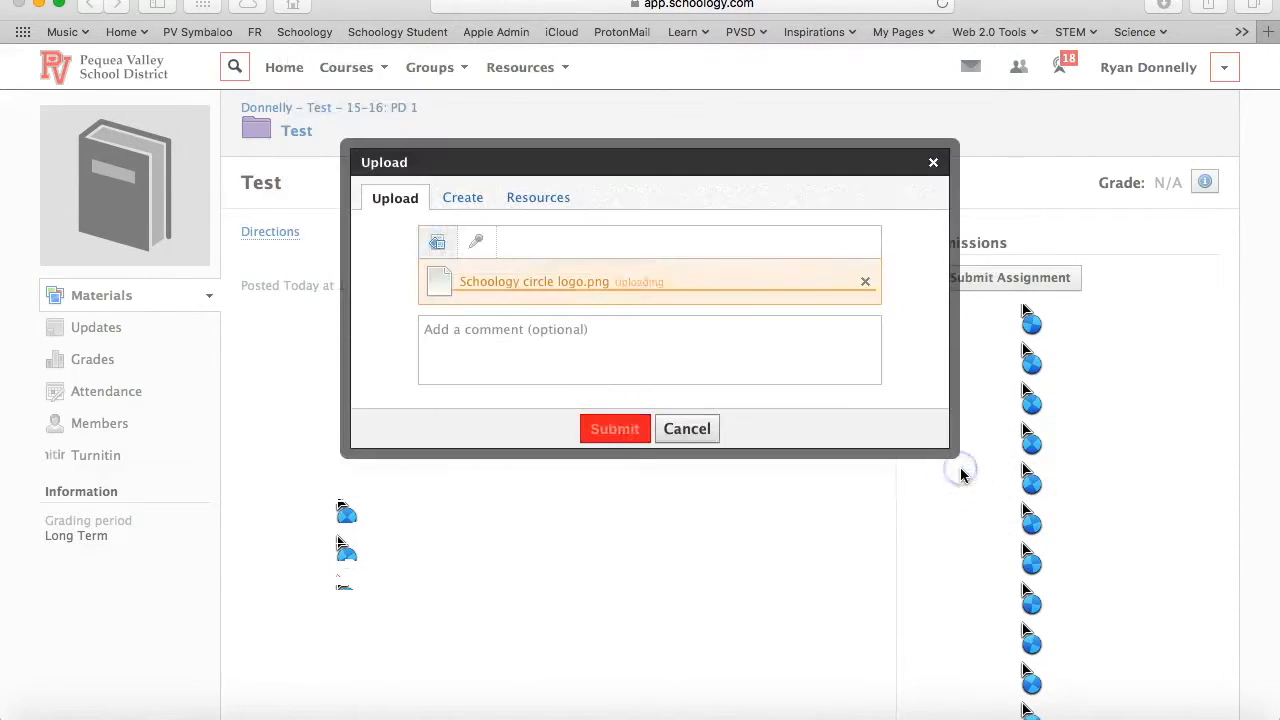
click(487, 341)
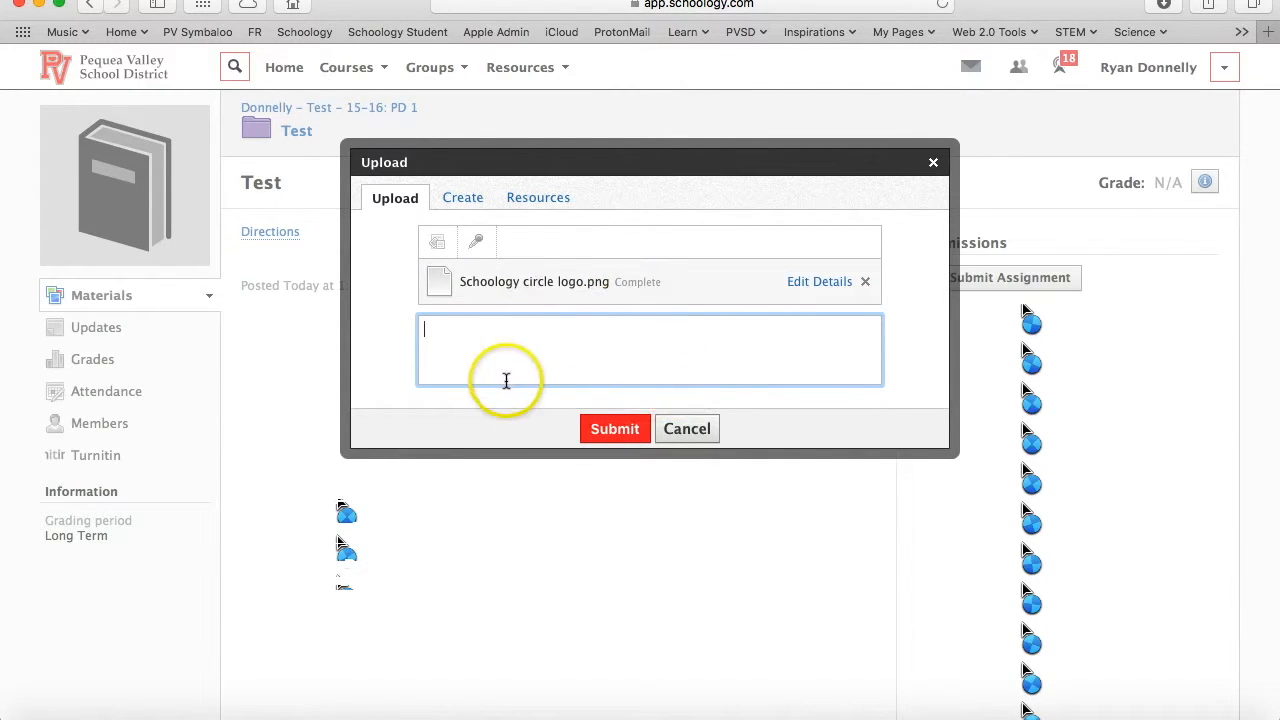
text(This was really hard!)
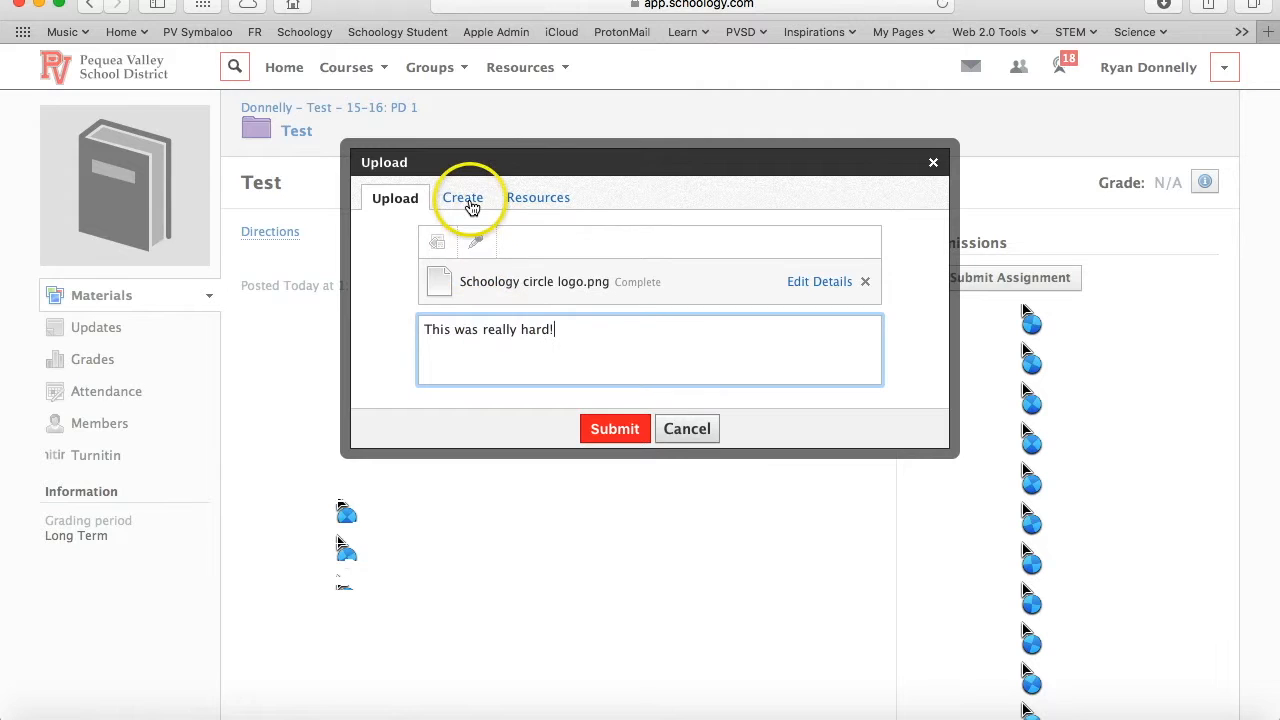
Step: Try out a written submission reading "Here is my example creation!", look at the Resources option, and return to the file upload
click(472, 201)
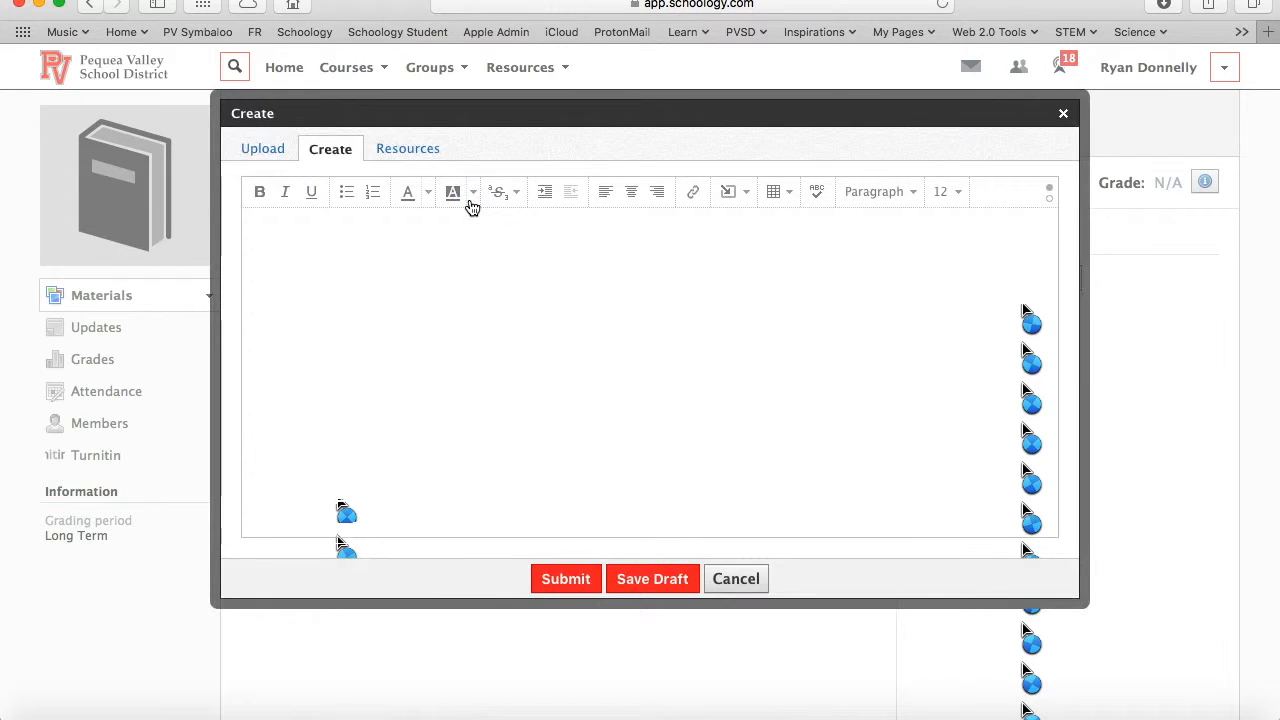
click(453, 318)
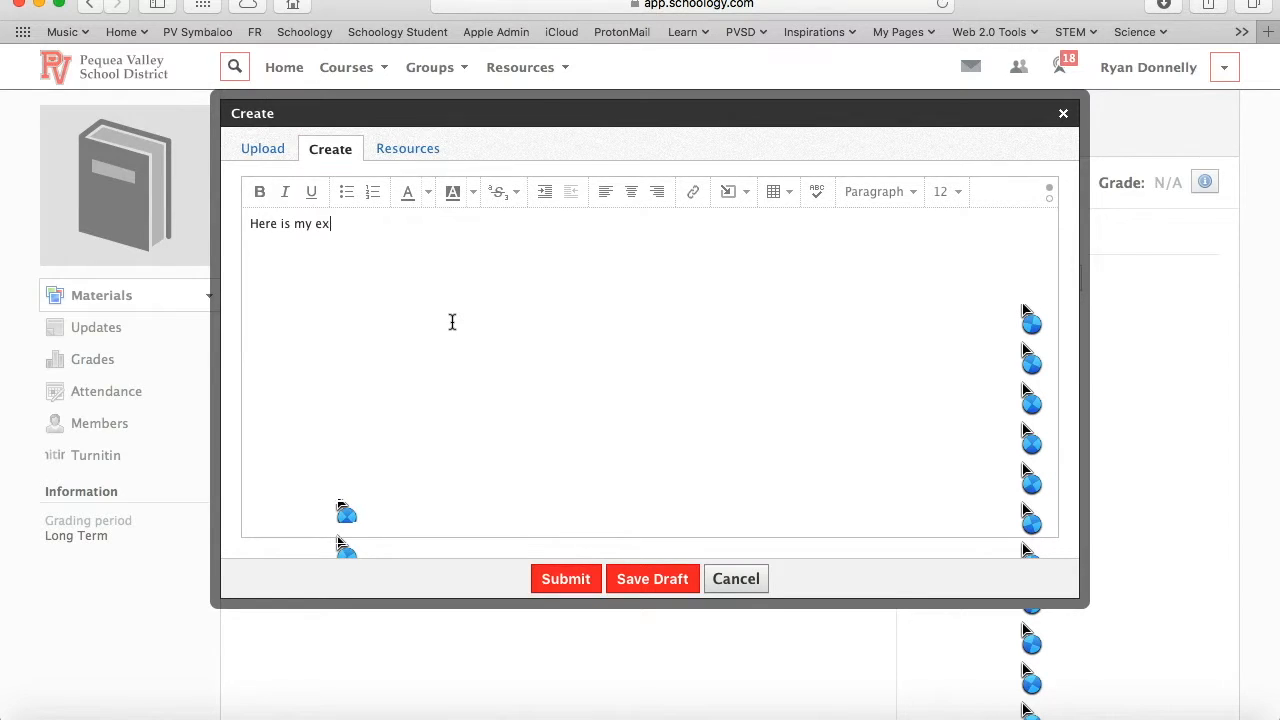
text(Here is my example creation!)
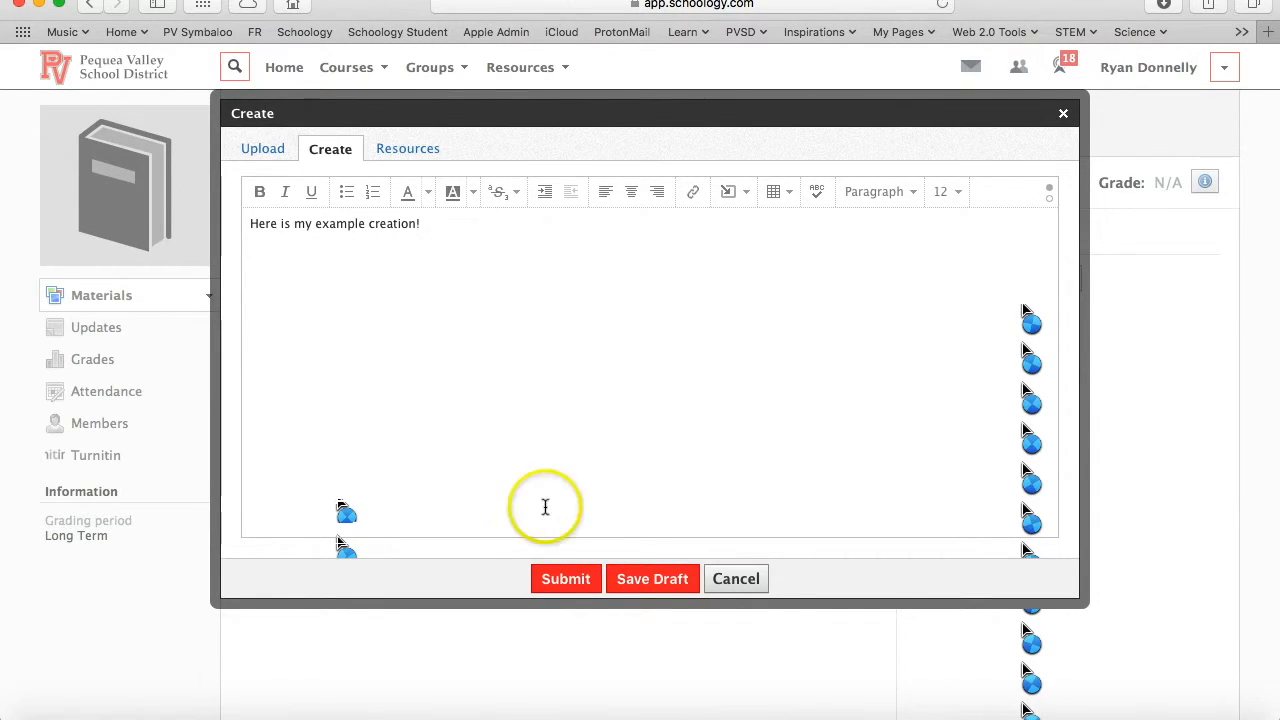
click(403, 153)
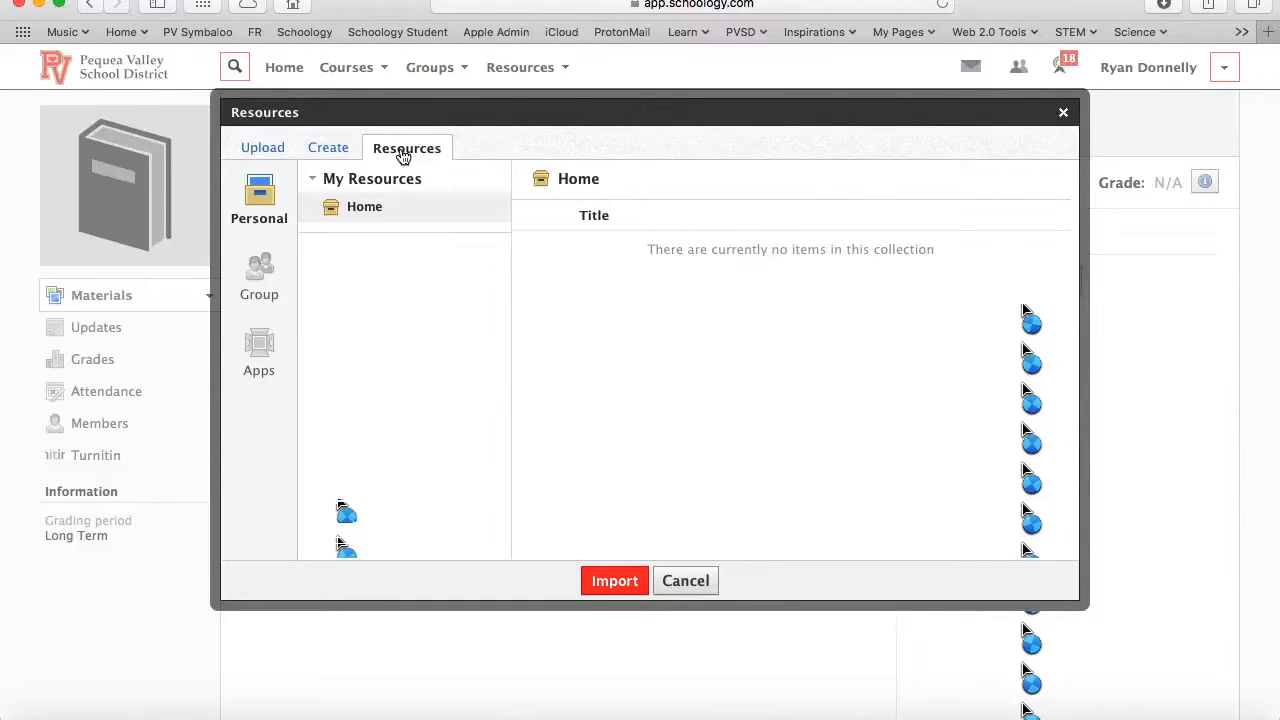
click(359, 216)
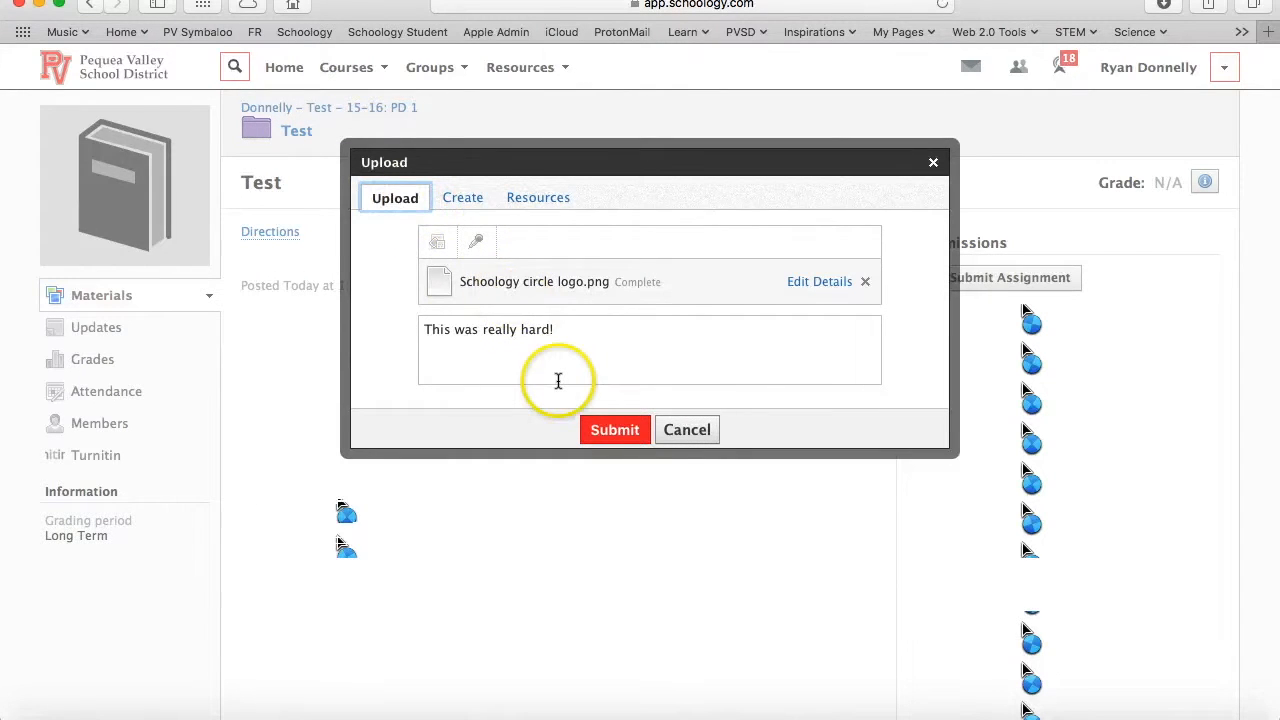
Step: Submit the uploaded logo file, and re-submit the assignment with the created text "This is an example!"
click(624, 432)
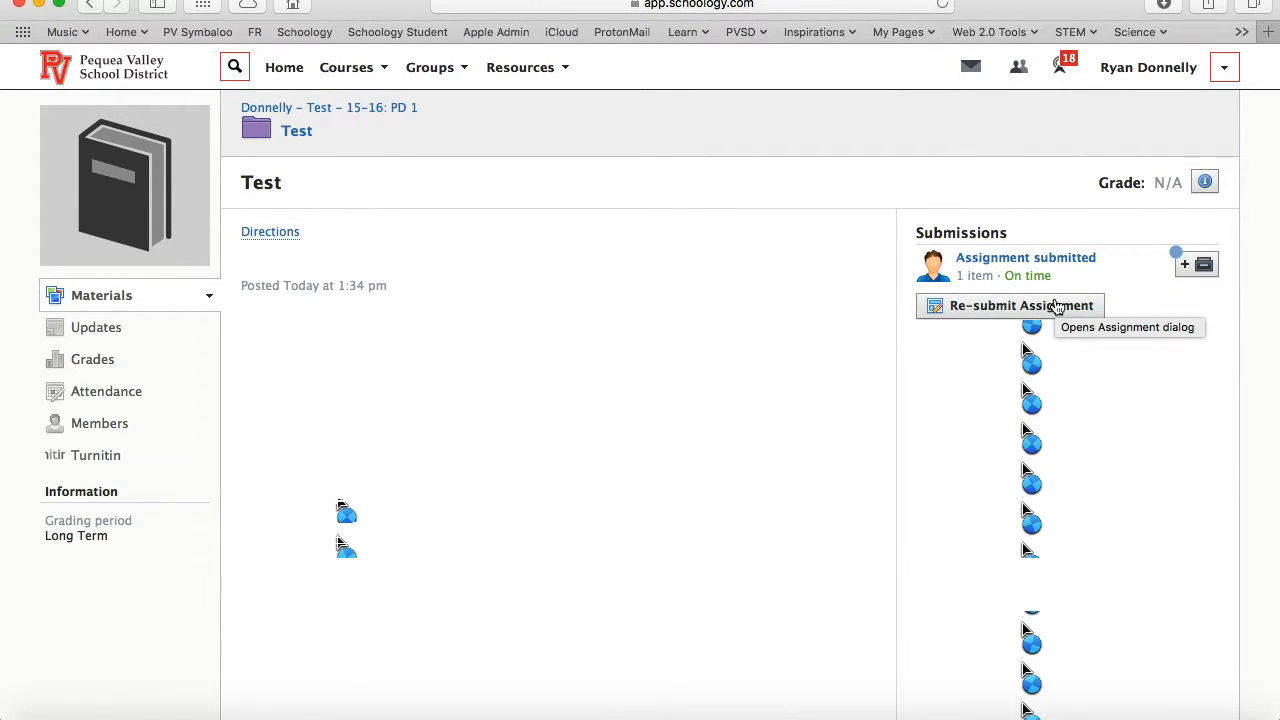
click(1057, 306)
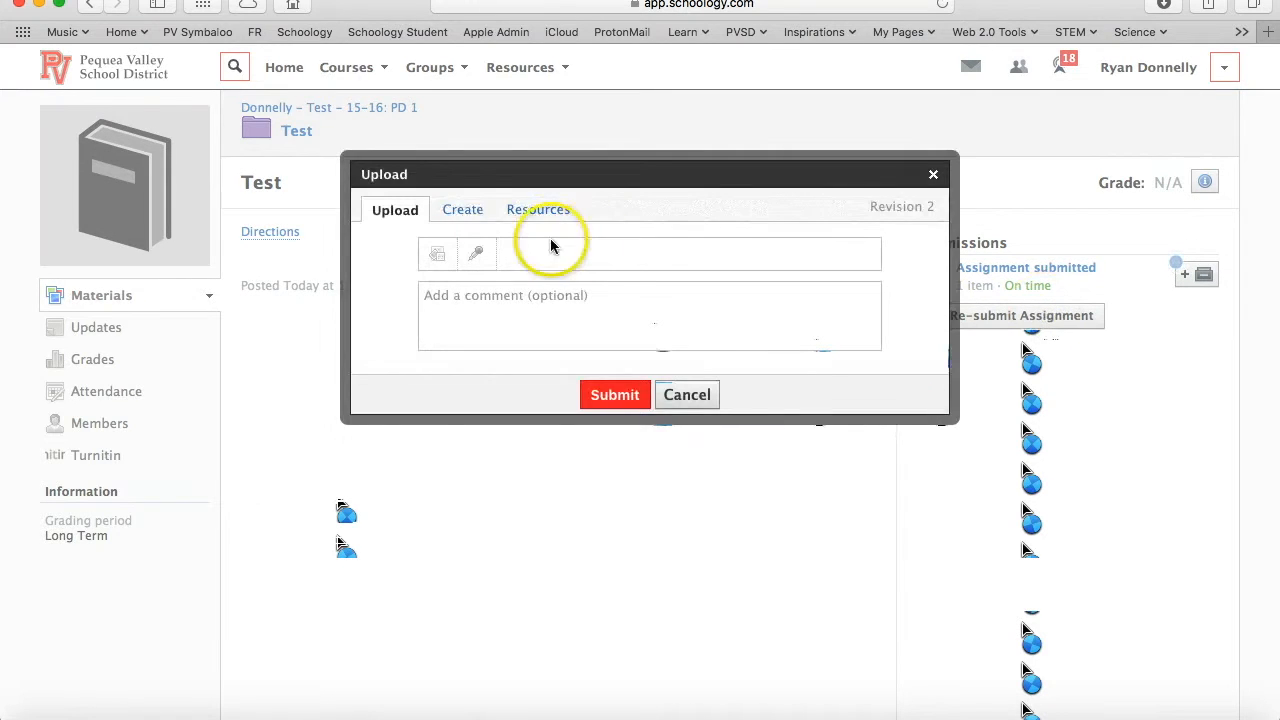
click(463, 209)
click(480, 306)
text(This u)
text(s)
key(BackSpace)
key(BackSpace)
key(BackSpace)
text(is an example!)
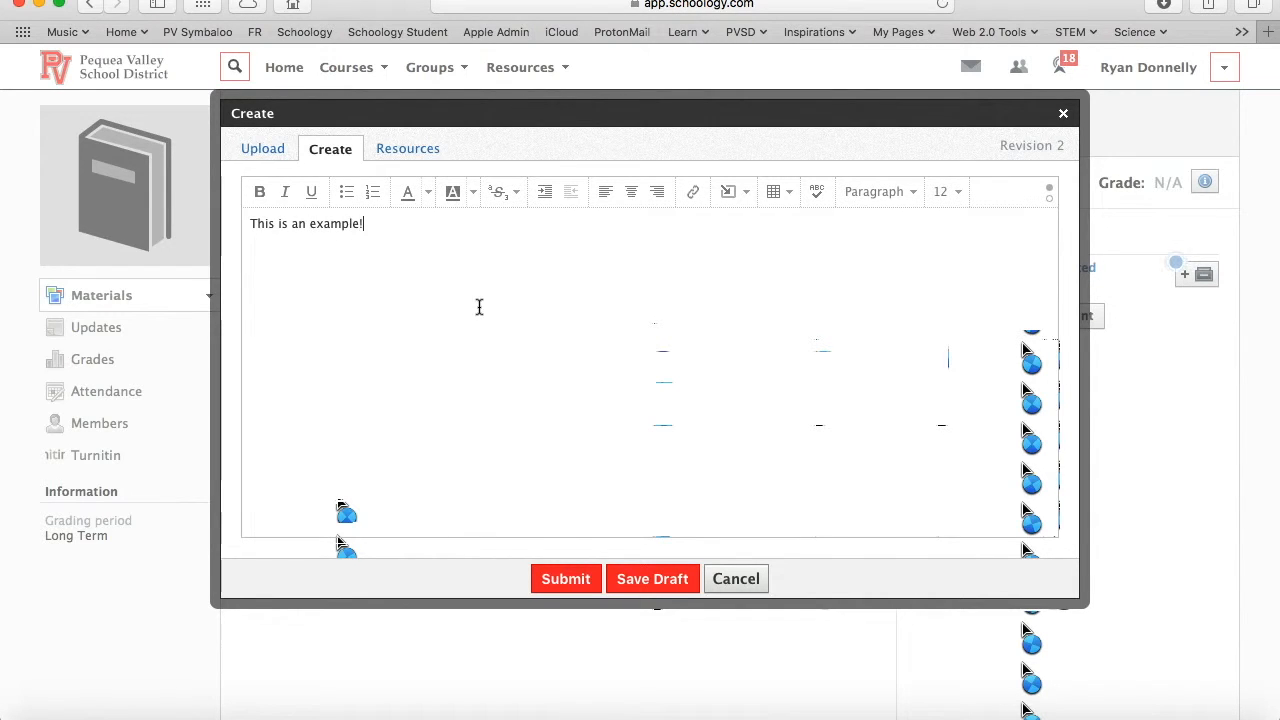
click(572, 578)
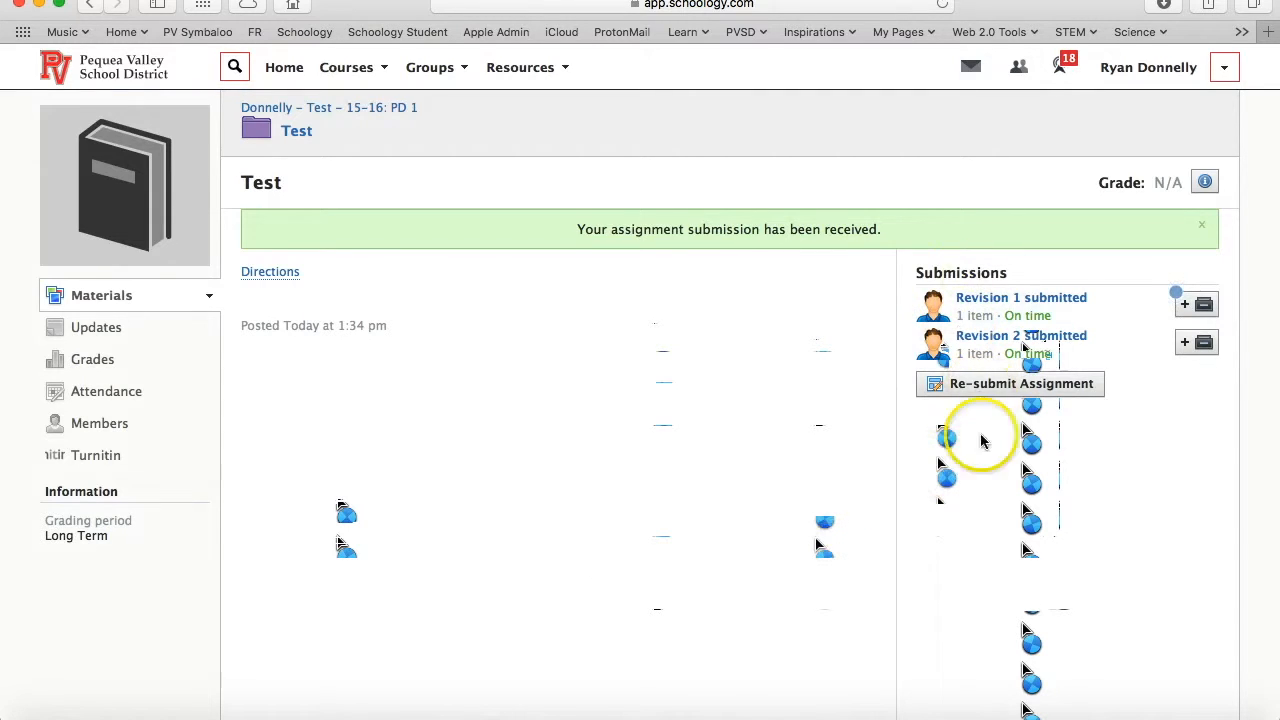
Step: View the submitted Revision 1 and Revision 2 of the Test assignment as the student
click(1020, 300)
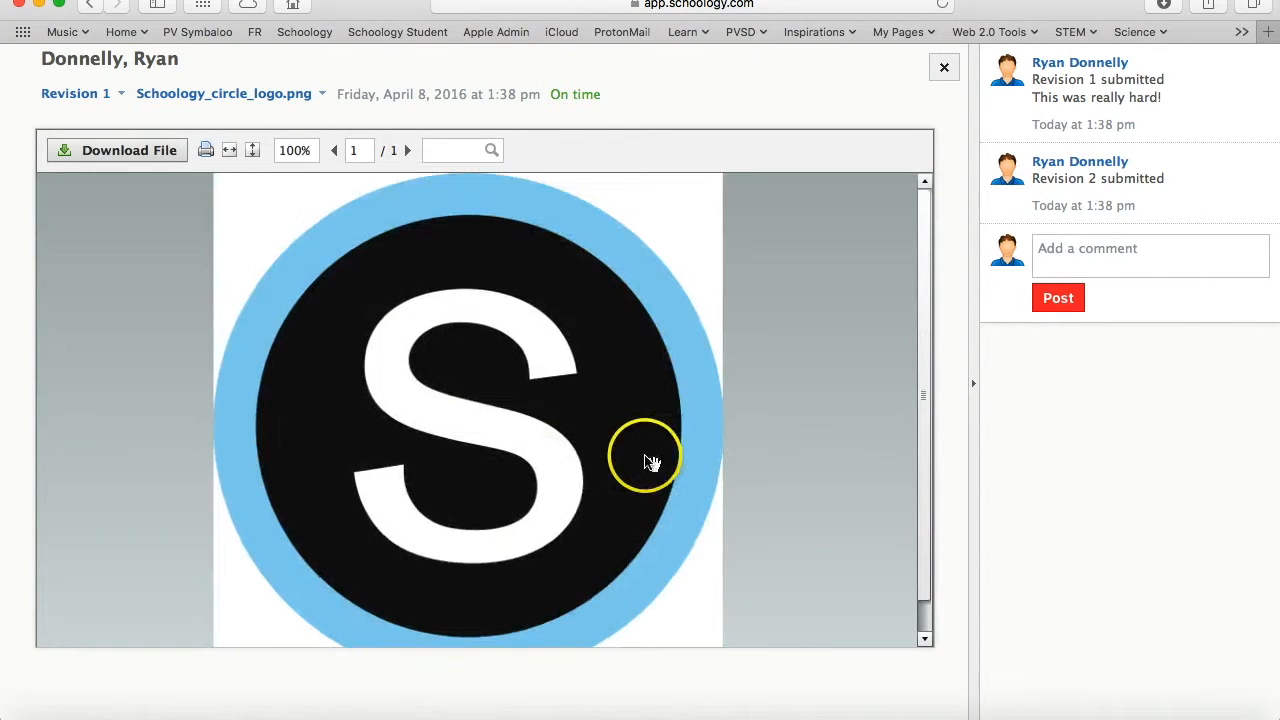
click(1047, 172)
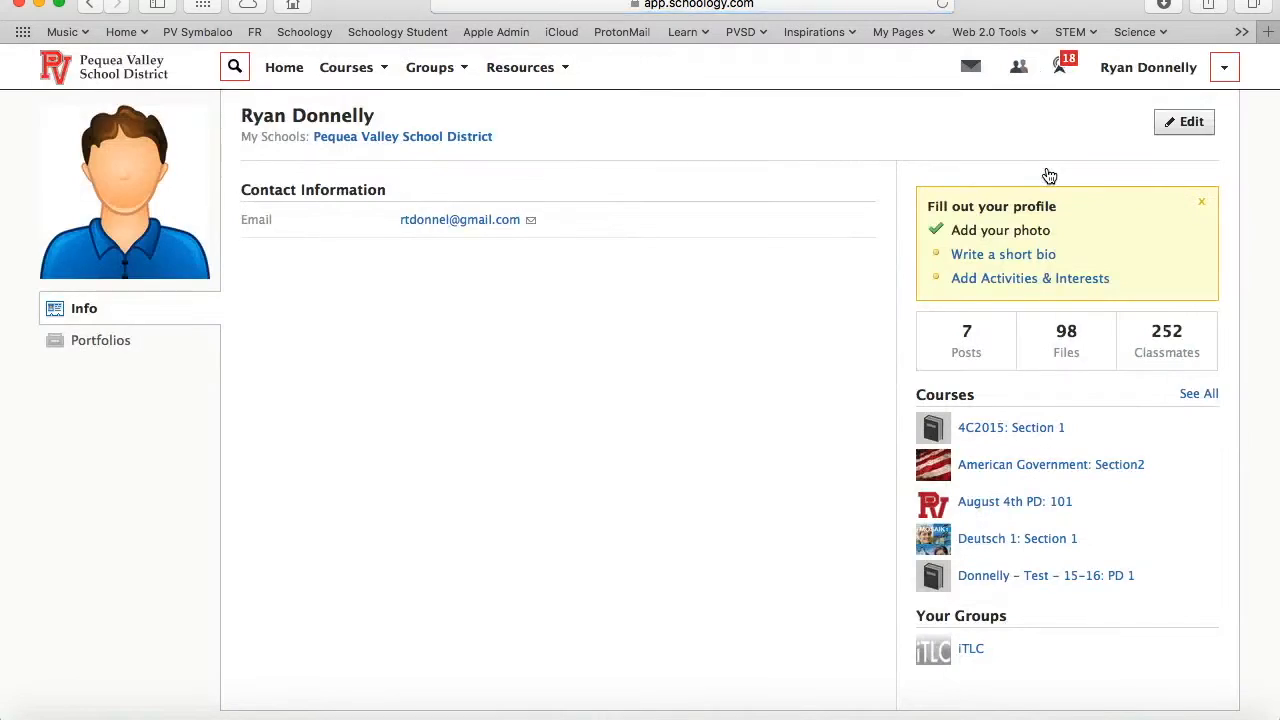
click(89, 5)
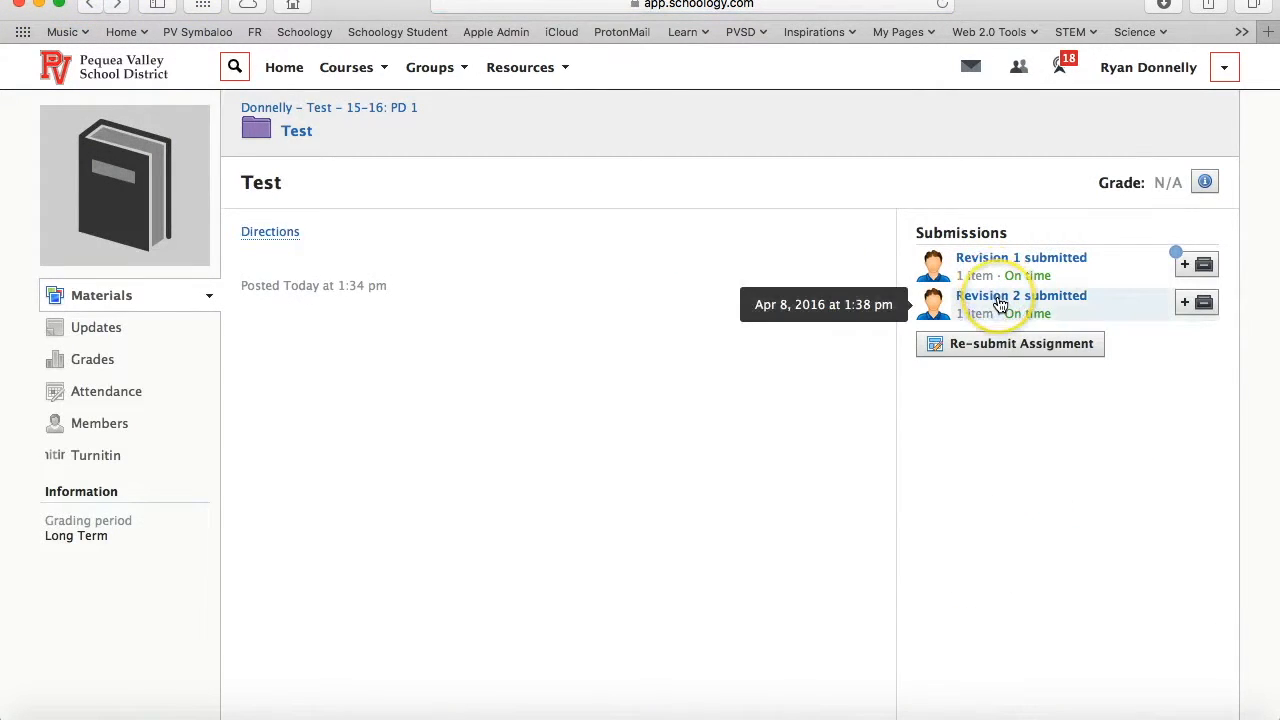
click(1000, 303)
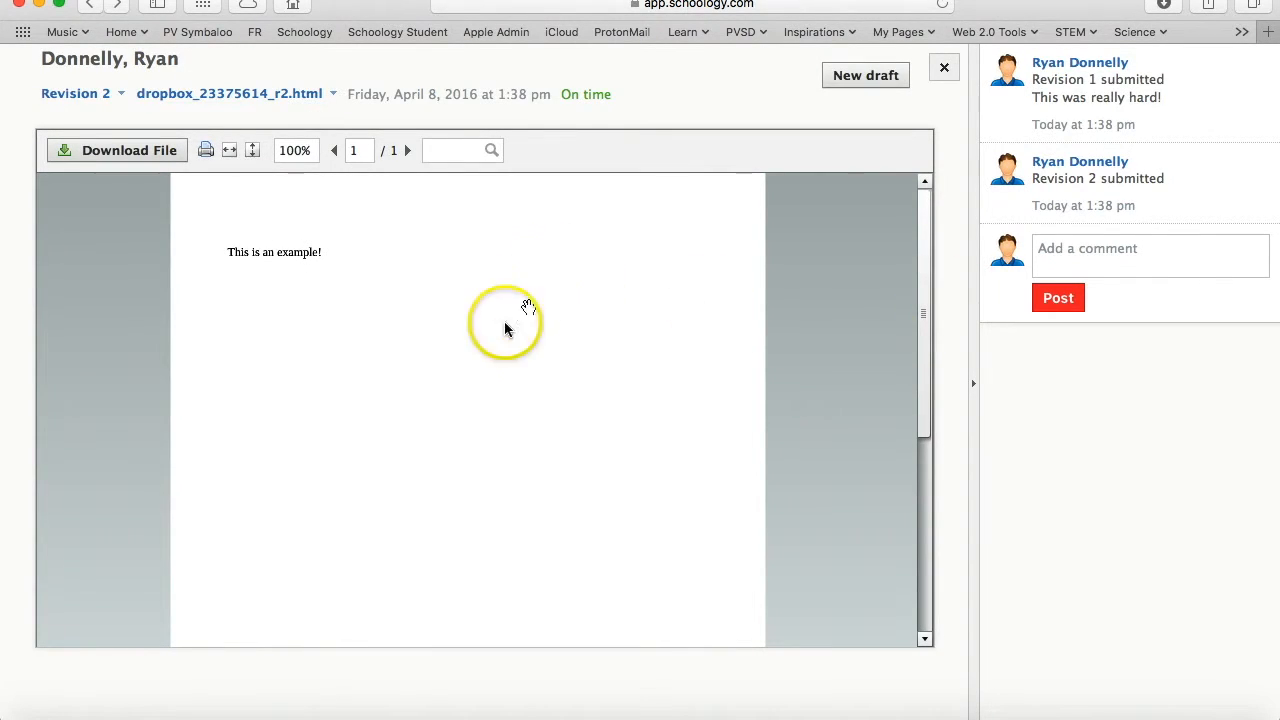
Step: Switch to Google Chrome and open the student's submission for the Test assignment from the teacher's course page
click(279, 712)
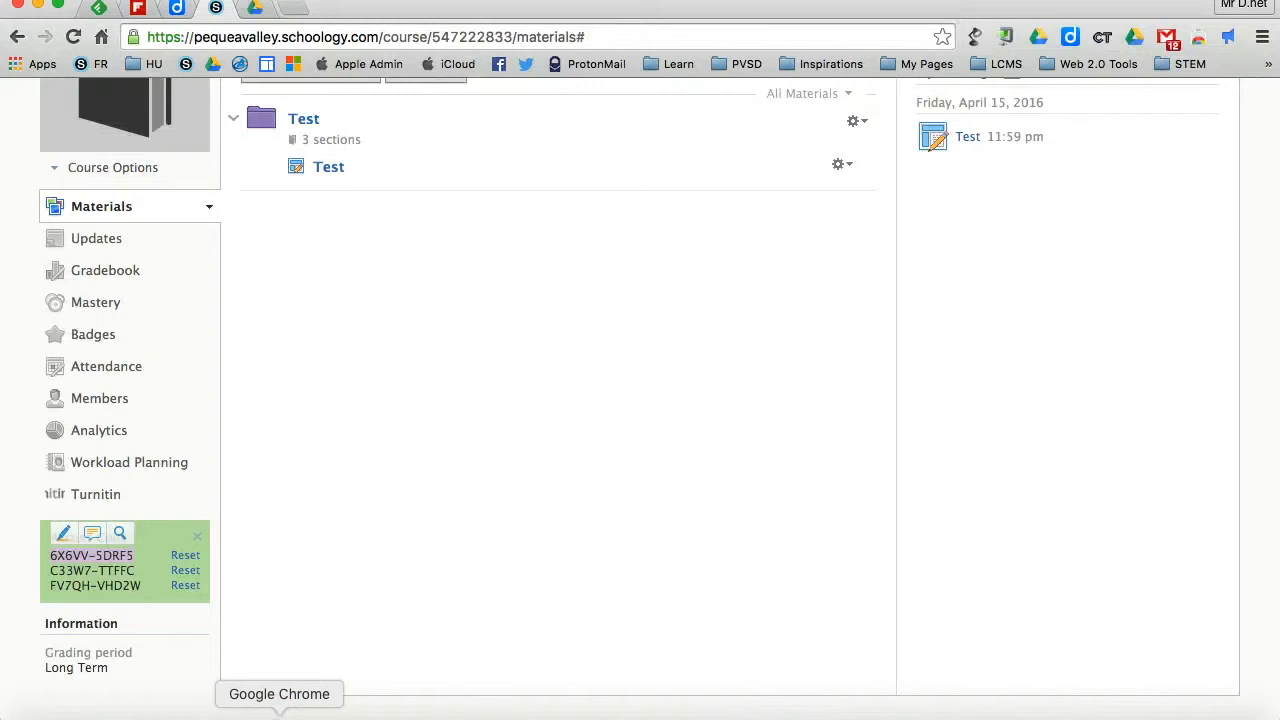
scroll(398, 308, up, 3)
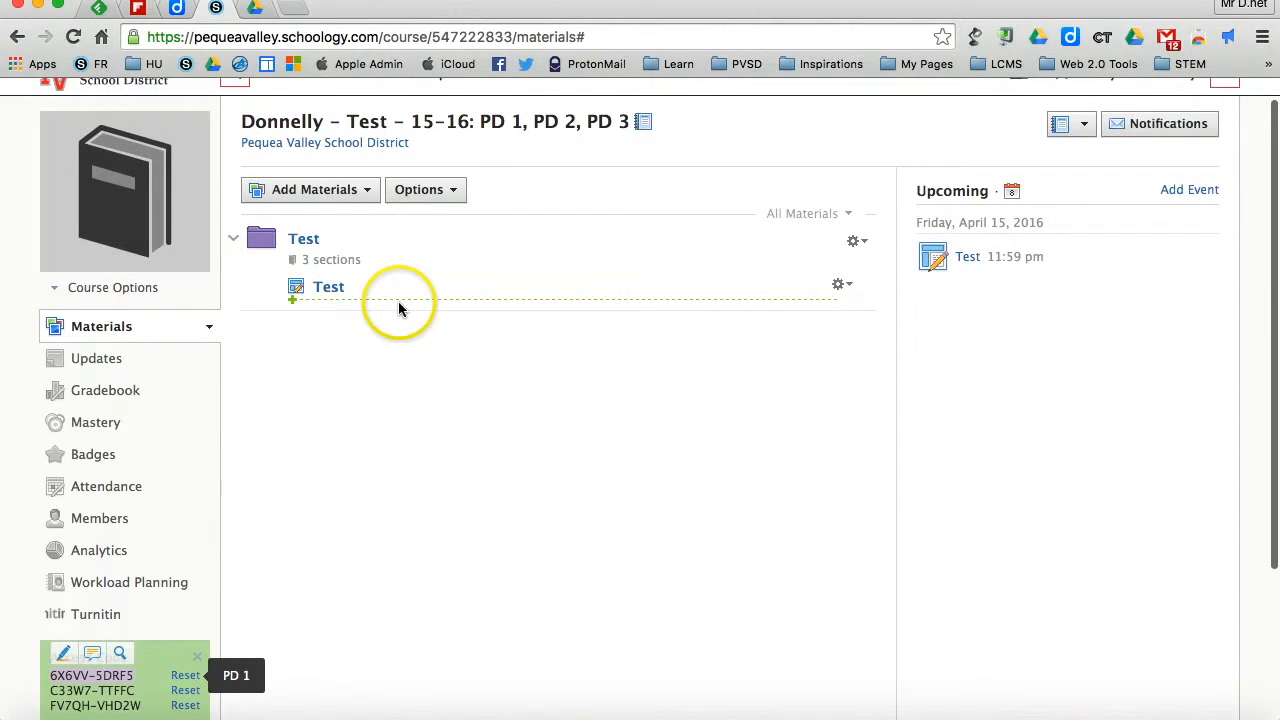
click(336, 292)
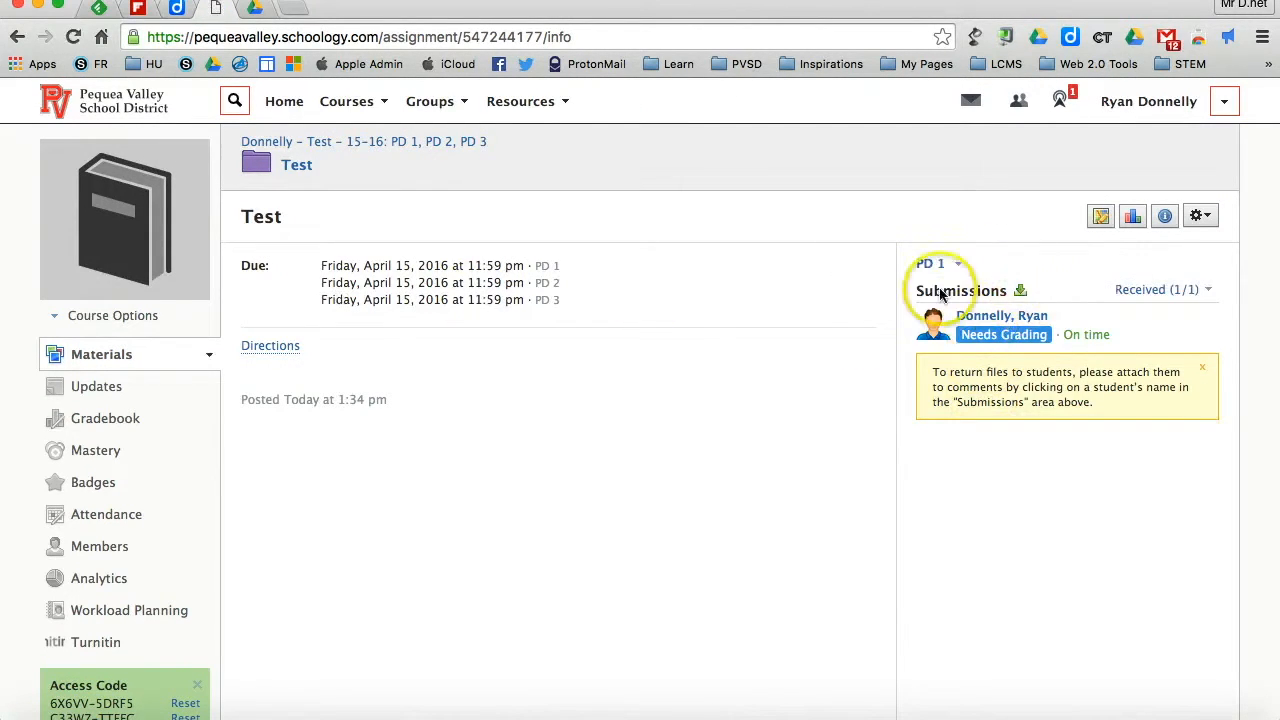
click(1033, 317)
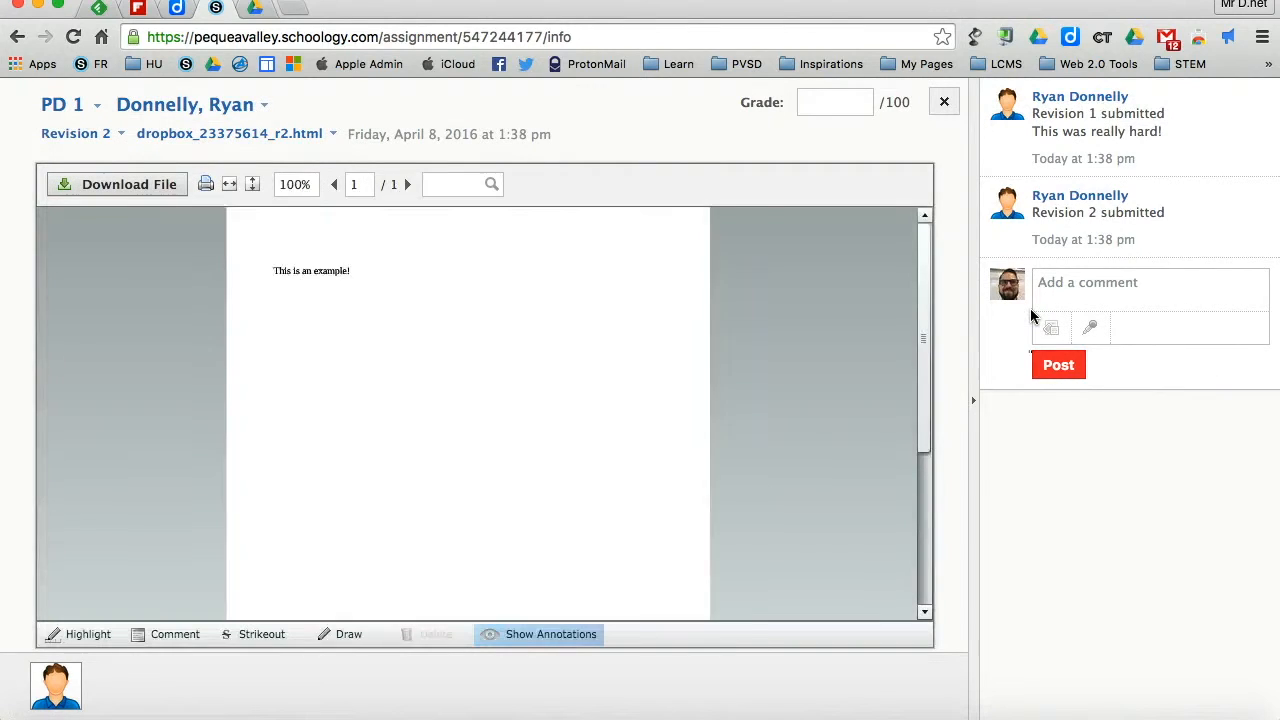
Step: Look over the latest revision of the student's work and display Revision 1 instead
click(449, 318)
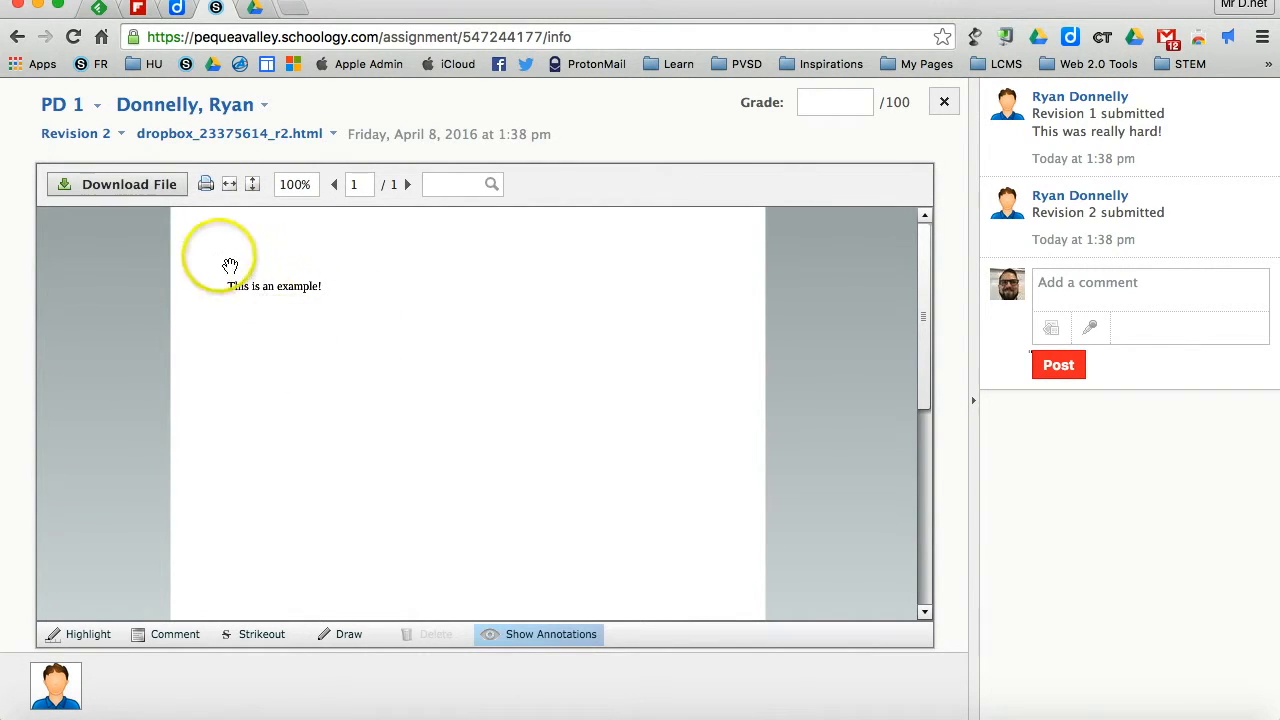
click(101, 138)
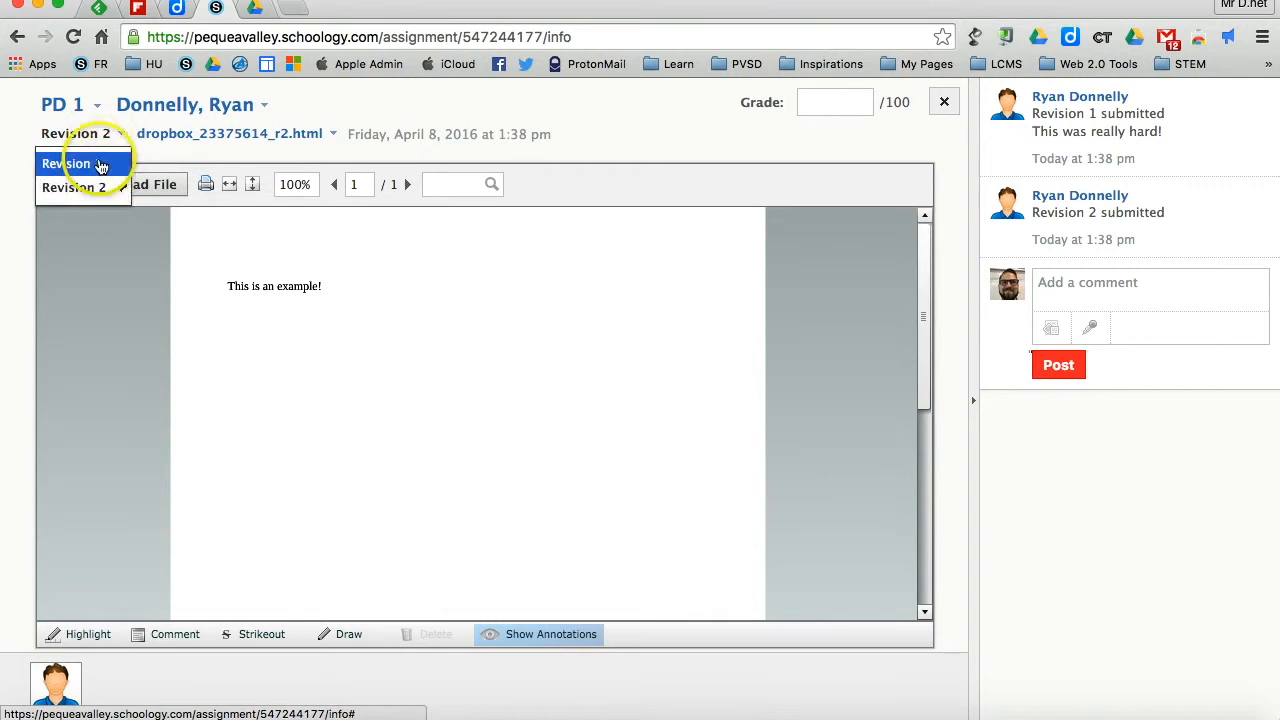
click(105, 166)
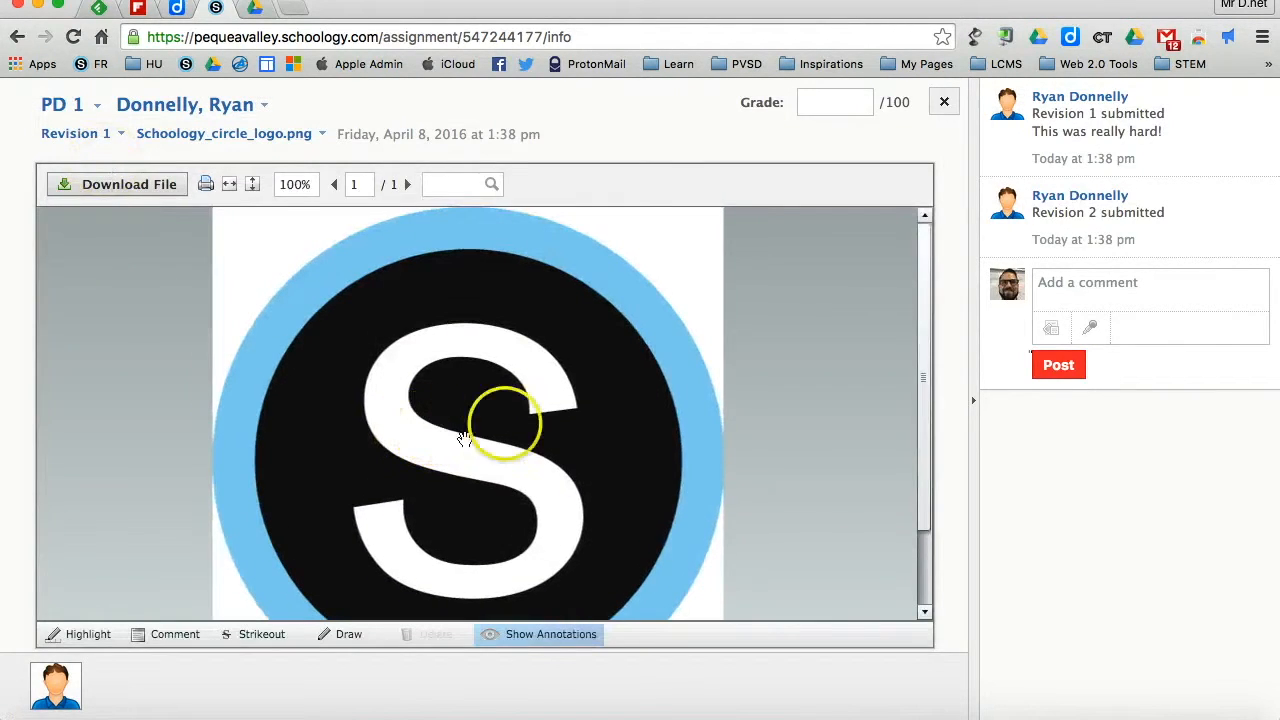
Step: Post the comment "This looks great!" on the student's submission
click(1187, 288)
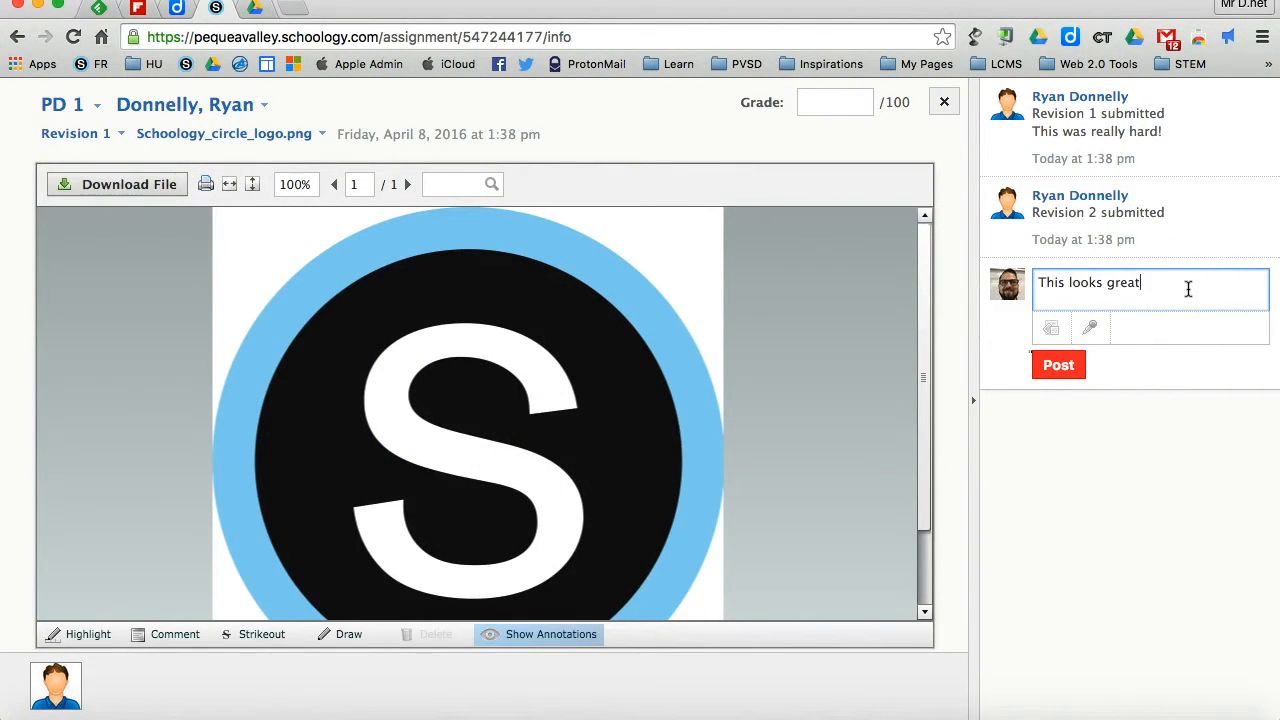
click(1058, 365)
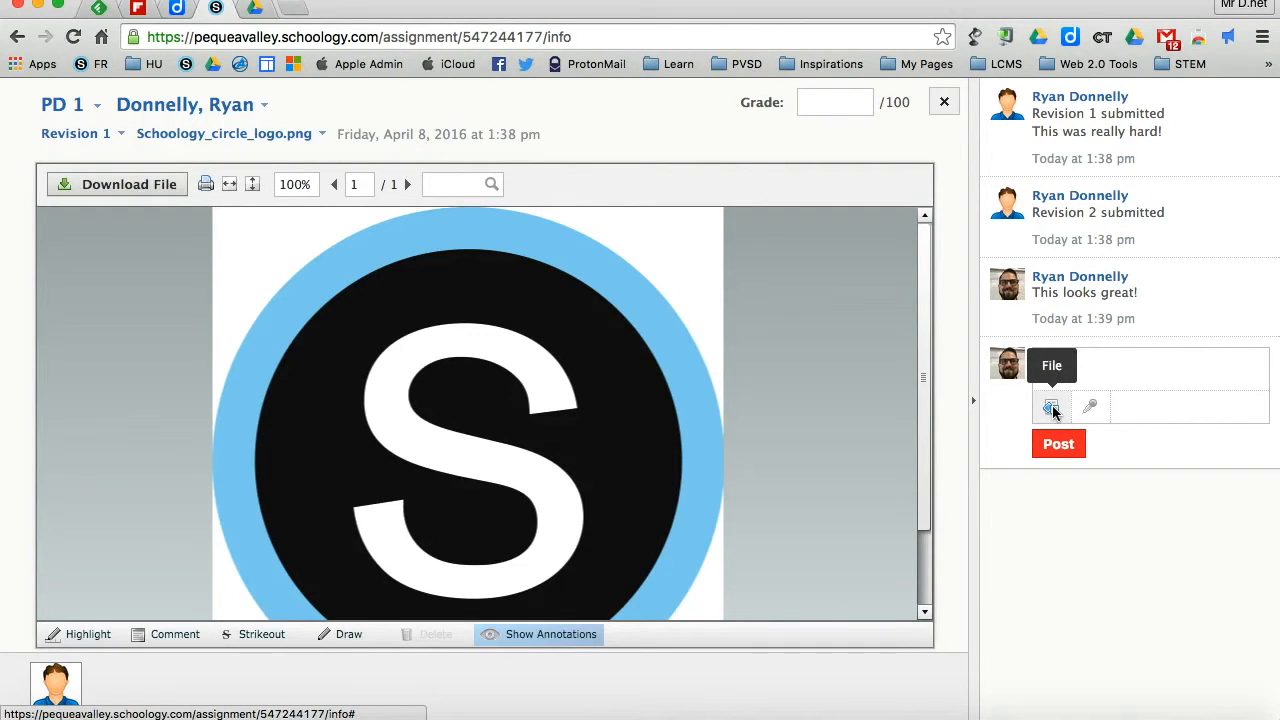
click(1090, 407)
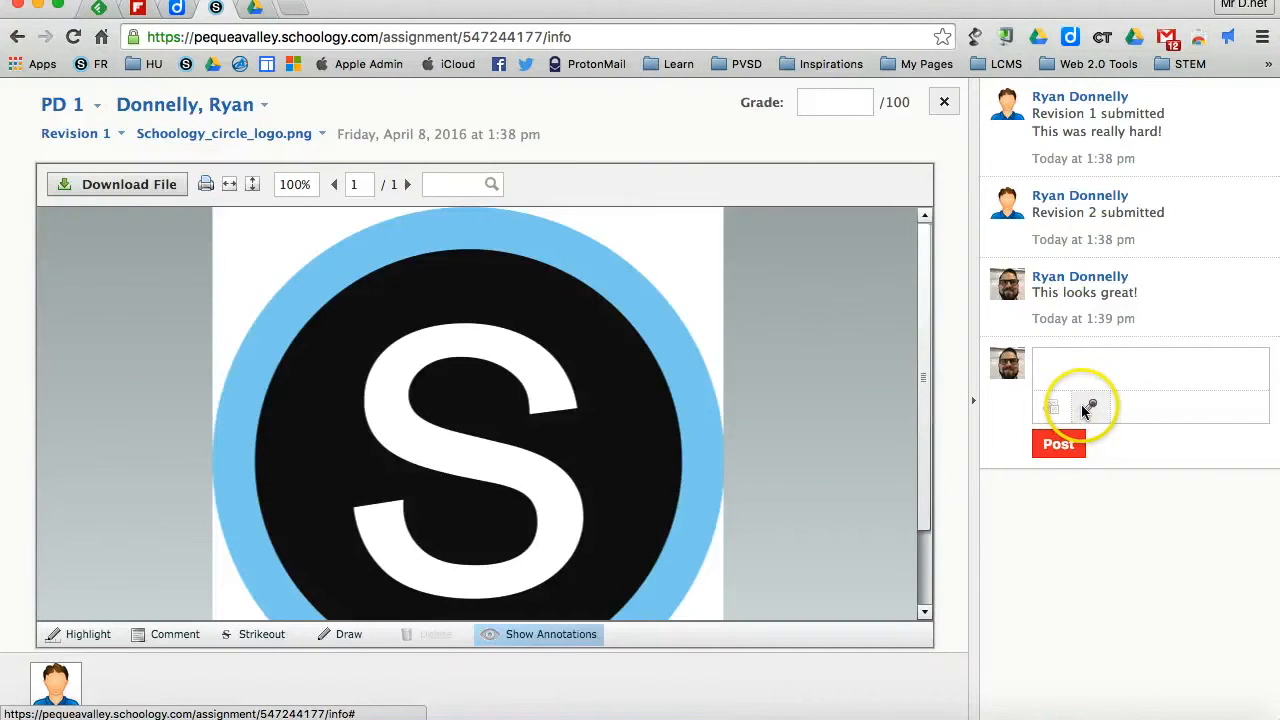